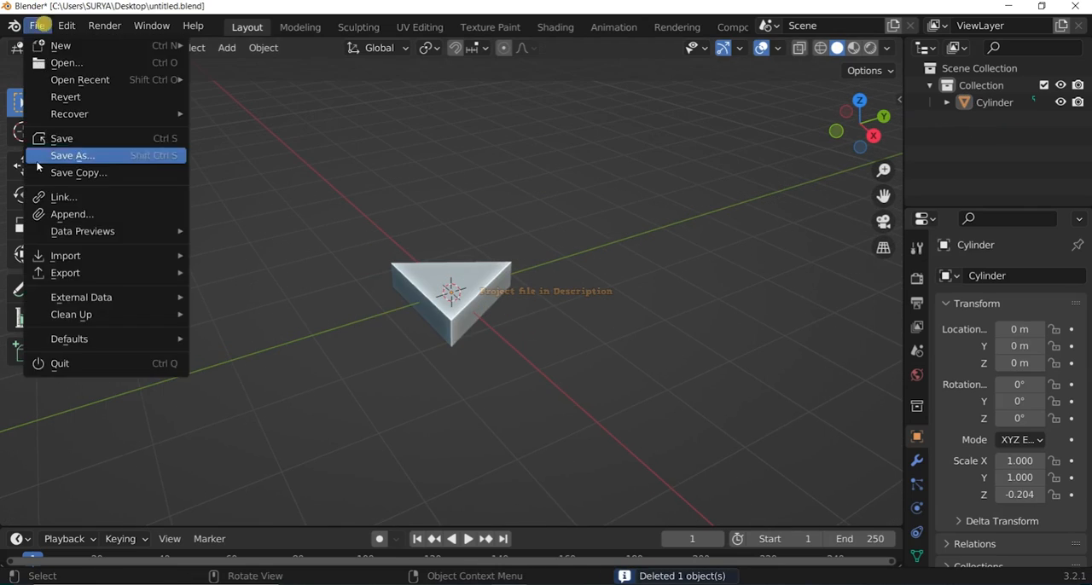
# Save the file and select the vertical corner edges of the triangular prism in Edit Mode.
pyautogui.click(54, 137)
pyautogui.click(85, 48)
pyautogui.click(93, 86)
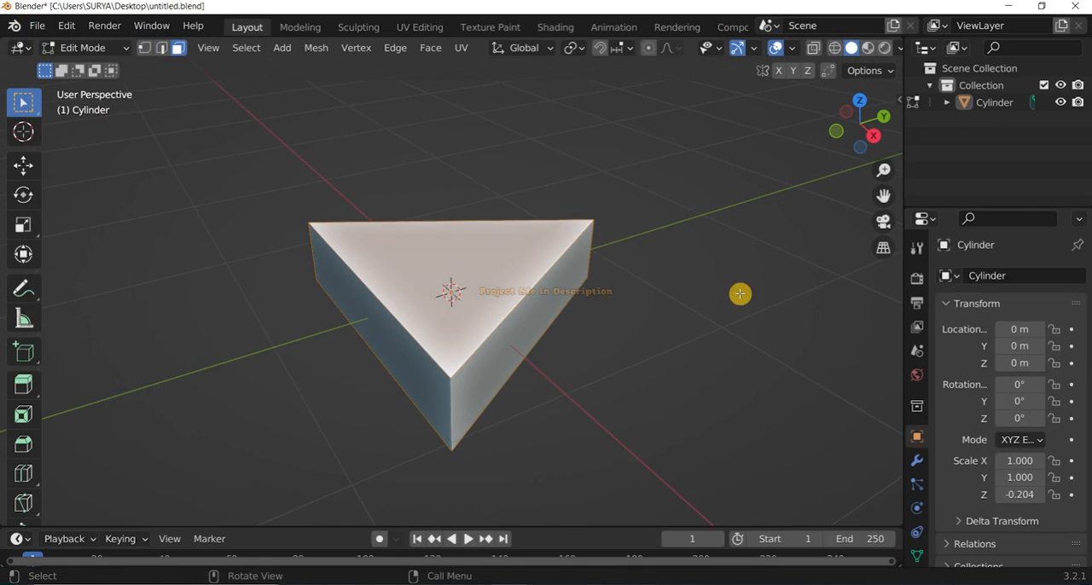
pyautogui.click(525, 327)
pyautogui.scroll(-1, 525, 327)
pyautogui.moveTo(852, 130); pyautogui.dragTo(696, 288)
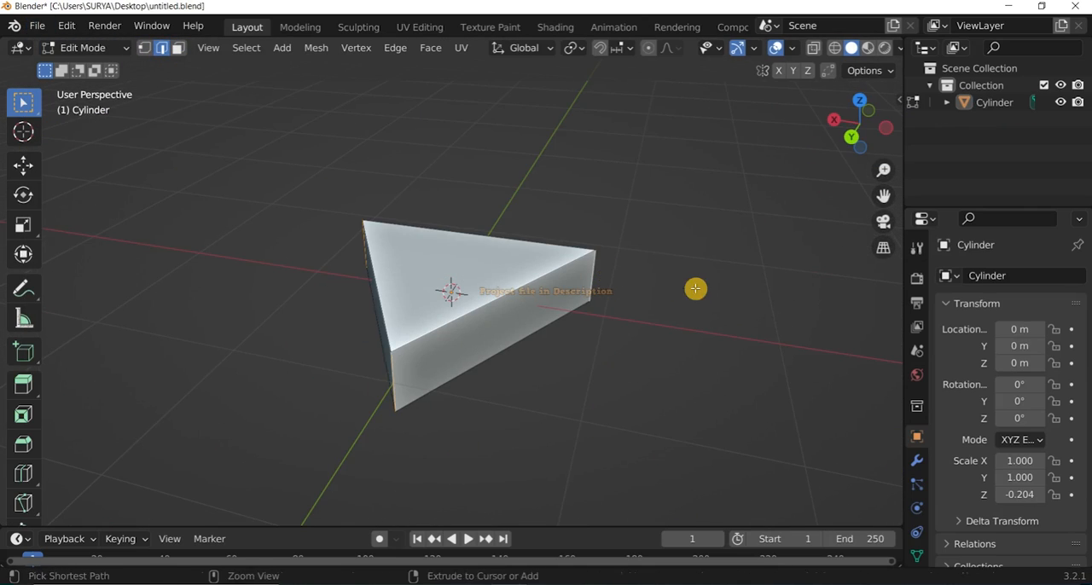
# Apply the prism's scale, bevel its vertical corner edges into flat chamfers, and save the file.
pyautogui.press('Tab')
pyautogui.click(547, 317)
pyautogui.hotkey('ctrl', 's')
pyautogui.press('Tab')
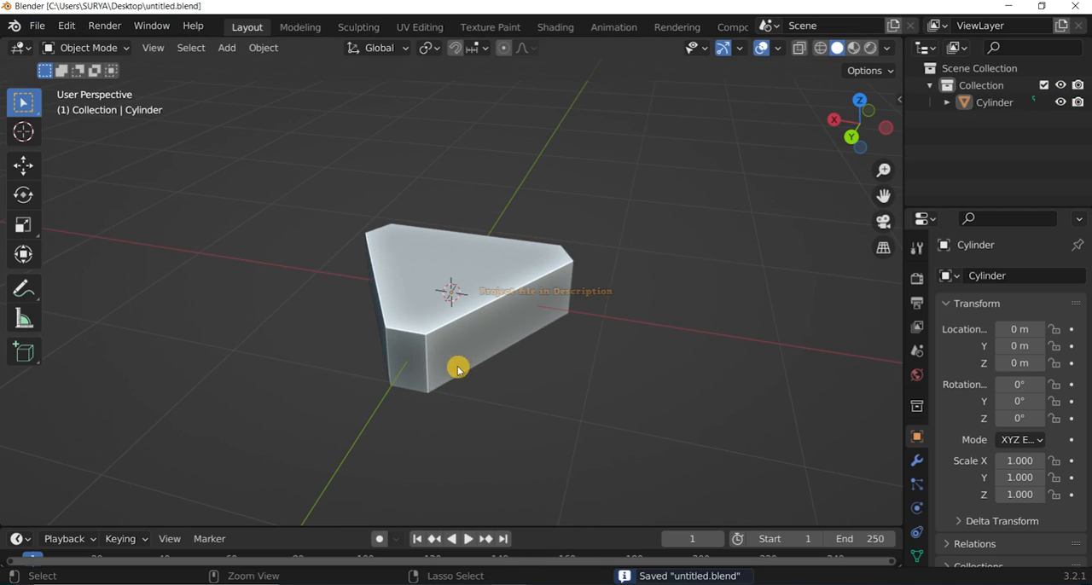
# Add eight vertical loop cuts across one long side face of the prism.
pyautogui.click(546, 318)
pyautogui.rightClick(546, 317)
pyautogui.click(751, 217)
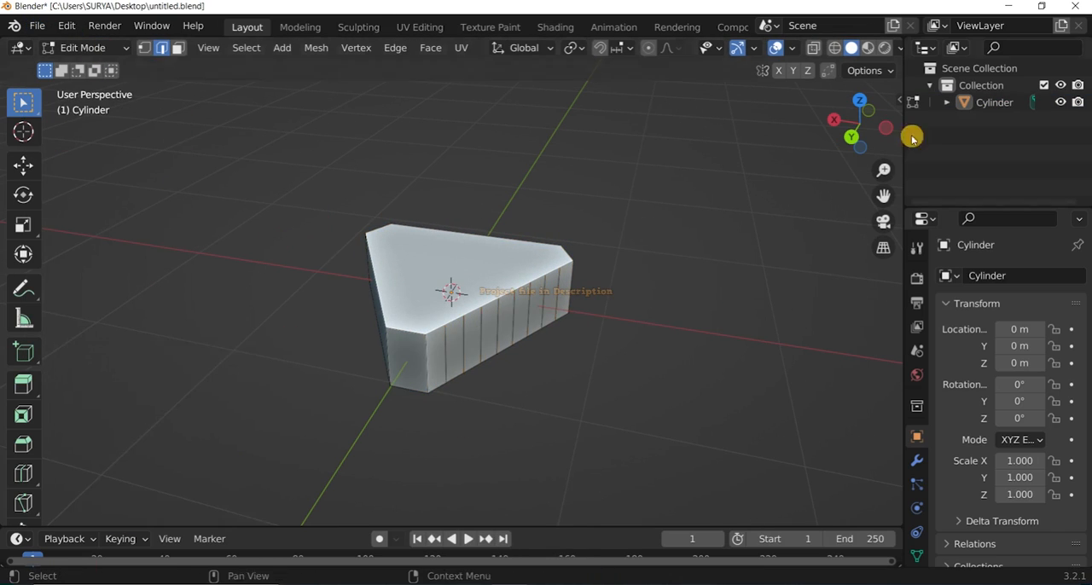
pyautogui.click(415, 304)
pyautogui.doubleClick(223, 380)
pyautogui.write('8')
pyautogui.press('Return')
# Add eight vertical loop cuts across the remaining long side faces and save the file.
pyautogui.moveTo(350, 341); pyautogui.dragTo(475, 364, button='middle')
pyautogui.hotkey('ctrl', 'r')
pyautogui.click(476, 364)
pyautogui.doubleClick(220, 378)
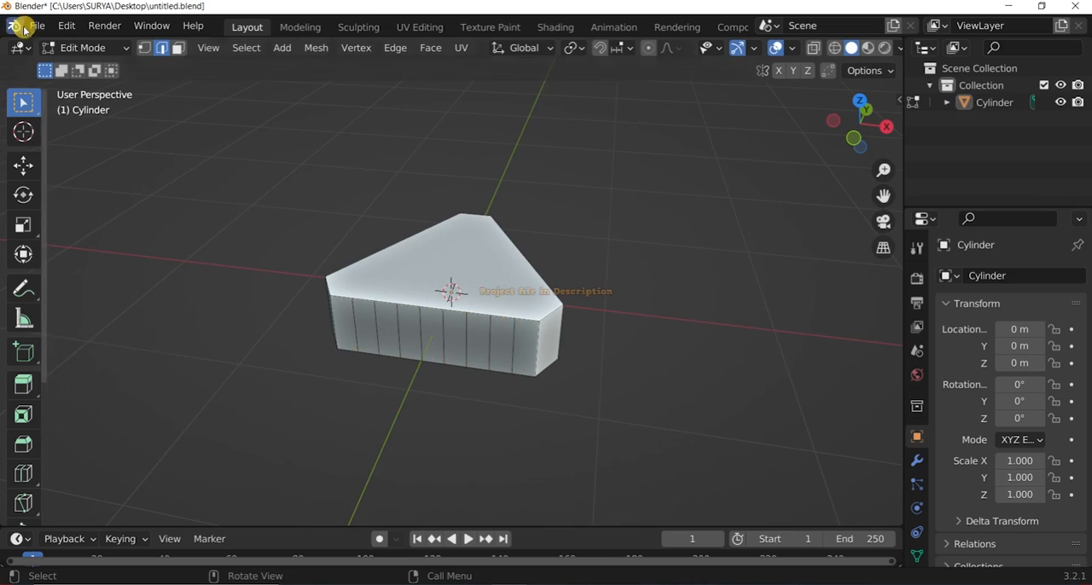
pyautogui.click(36, 27)
pyautogui.click(49, 142)
# Add two vertical loop cuts to the chamfered corner faces and horizontal loop cuts around all sides, and save the file.
pyautogui.moveTo(865, 121); pyautogui.dragTo(778, 115)
pyautogui.hotkey('ctrl', 'r')
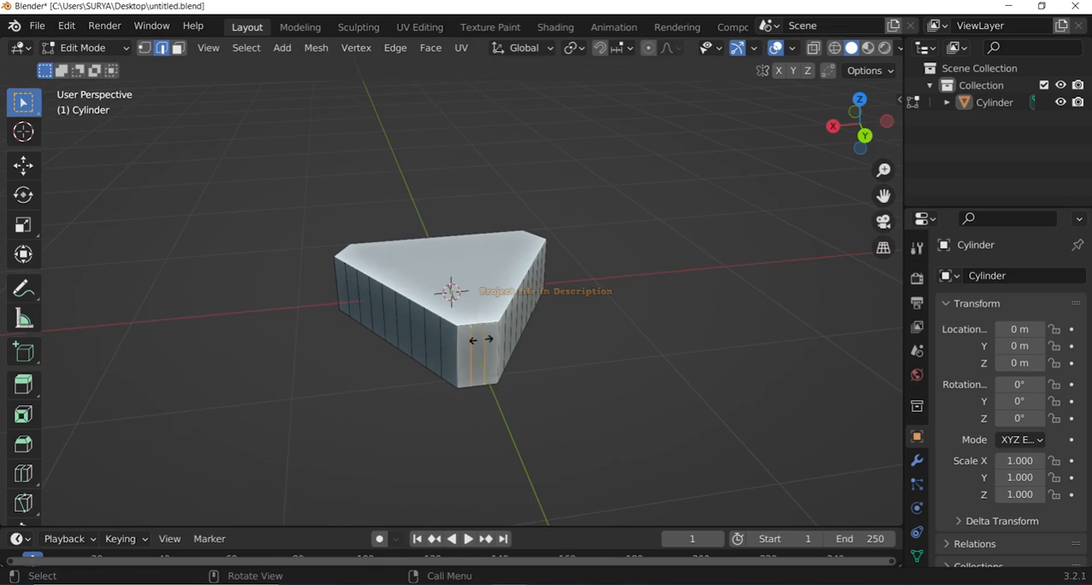
pyautogui.moveTo(480, 340); pyautogui.dragTo(502, 345, button='middle')
pyautogui.hotkey('ctrl', 'r')
pyautogui.click(36, 28)
pyautogui.click(49, 143)
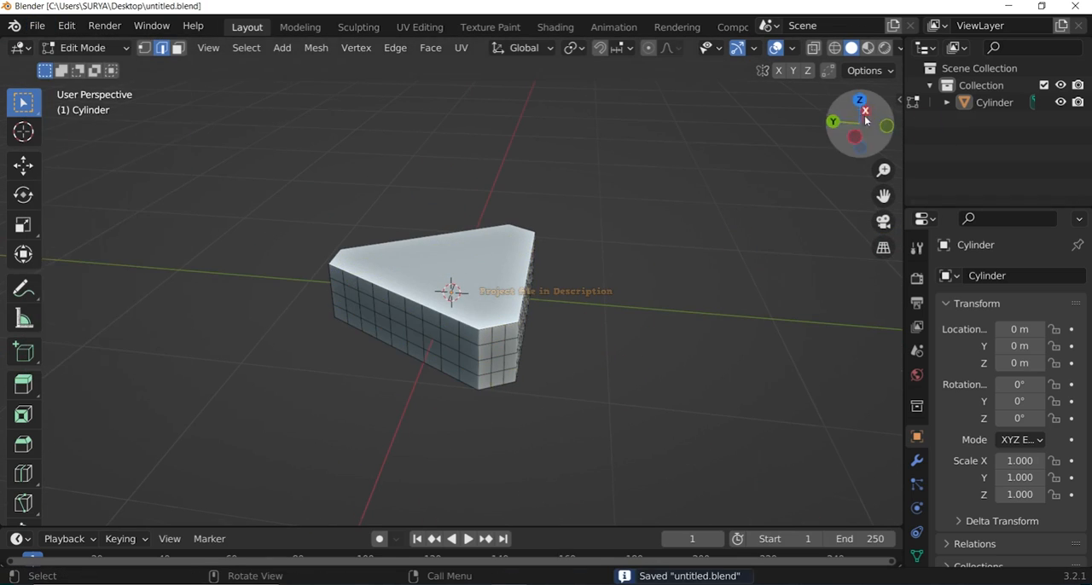
# Try to extrude the middle band of side faces and offset it with Shrink/Fatten.
pyautogui.moveTo(862, 121); pyautogui.dragTo(824, 87)
pyautogui.scroll(2, 461, 290)
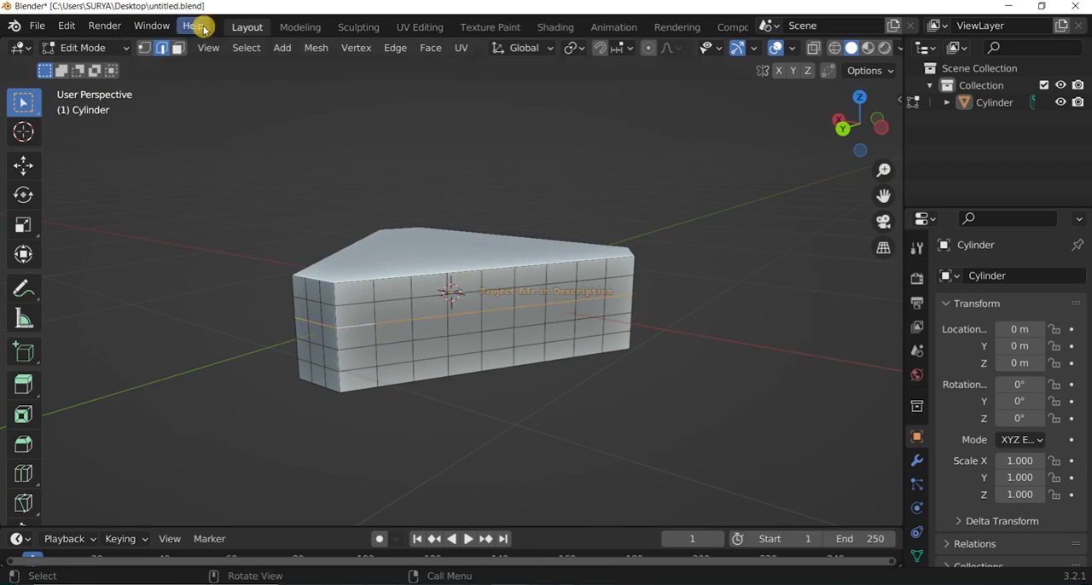
pyautogui.press('e')
pyautogui.rightClick(370, 370)
pyautogui.press('s')
pyautogui.rightClick(382, 373)
pyautogui.hotkey('alt', 's')
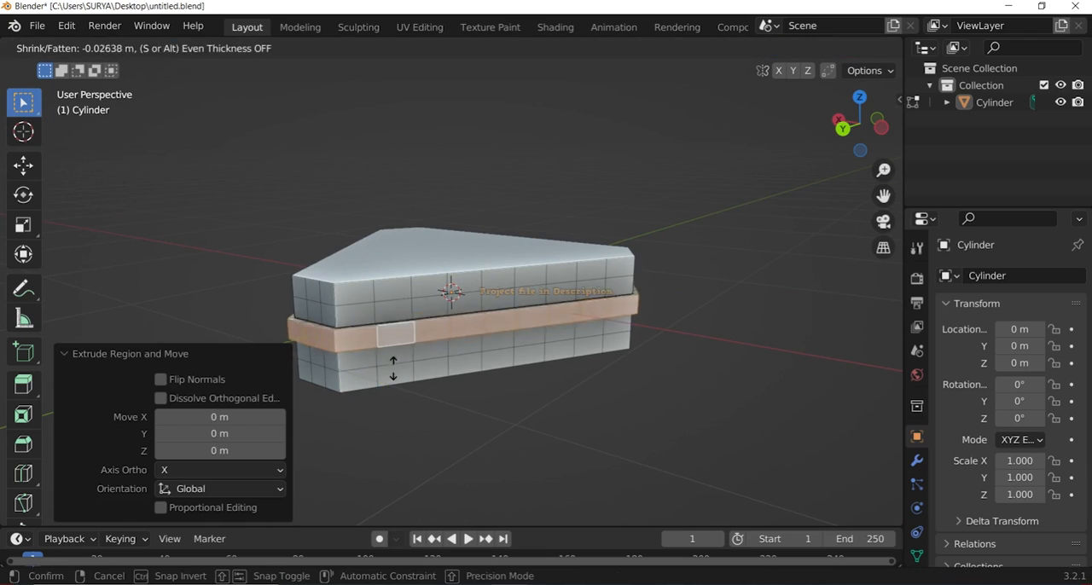
pyautogui.click(410, 359)
# Sink the middle band of side faces inward about 0.016 m with Shrink/Fatten and return to Object Mode.
pyautogui.click(71, 48)
pyautogui.click(85, 66)
pyautogui.press('Tab')
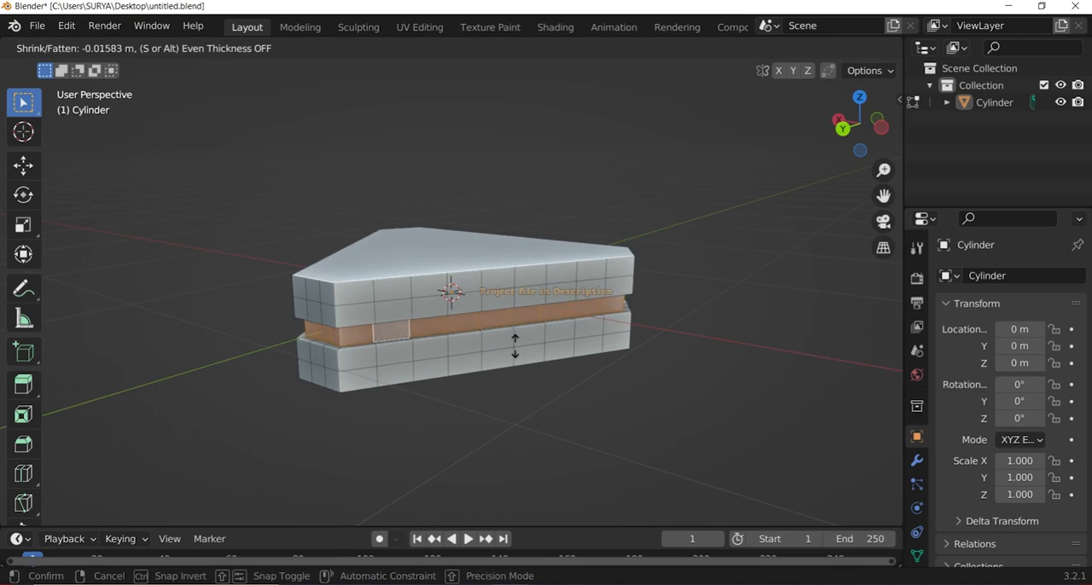
pyautogui.click(516, 347)
pyautogui.scroll(-1, 546, 342)
pyautogui.moveTo(841, 126); pyautogui.dragTo(896, 114)
pyautogui.click(94, 48)
pyautogui.click(96, 67)
# Start the Shortcut VUr key display with its dock set to Center, and save the file.
pyautogui.press('n')
pyautogui.click(893, 411)
pyautogui.click(800, 145)
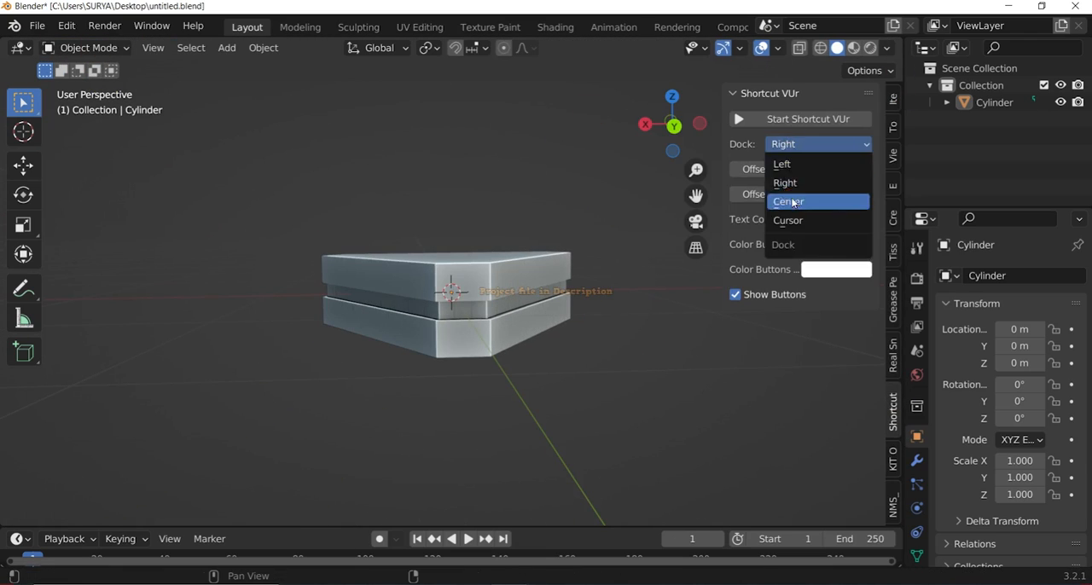
pyautogui.click(793, 202)
pyautogui.click(37, 26)
pyautogui.moveTo(673, 124); pyautogui.dragTo(730, 175)
pyautogui.click(62, 138)
# Inset the triangular top face of the block slightly in Edit Mode.
pyautogui.click(92, 48)
pyautogui.click(89, 86)
pyautogui.click(446, 264)
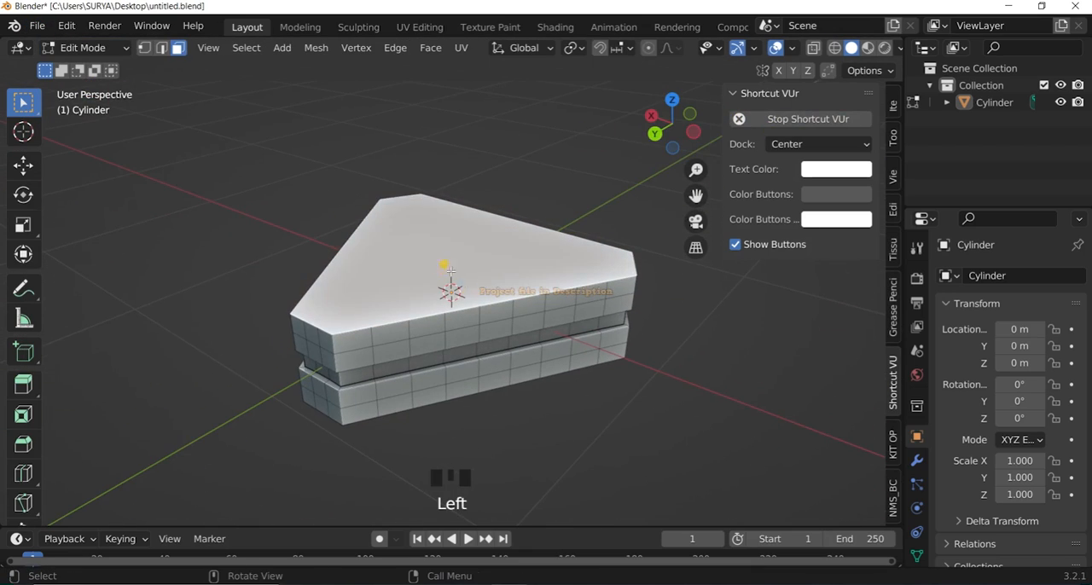
pyautogui.press('i')
pyautogui.click(472, 270)
# Extrude the inset top face upward, scale it down to give sloped sides, and save the file.
pyautogui.press('e')
pyautogui.moveTo(661, 149); pyautogui.dragTo(619, 94)
pyautogui.click(568, 205)
pyautogui.press('s')
pyautogui.click(560, 210)
pyautogui.click(561, 153)
pyautogui.click(92, 47)
pyautogui.click(88, 69)
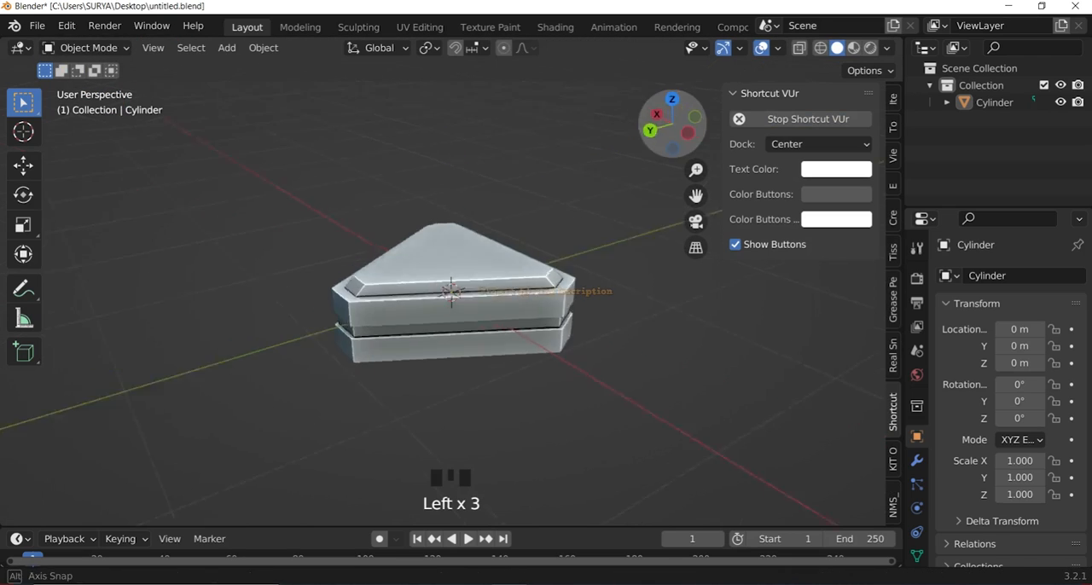
pyautogui.click(37, 26)
pyautogui.click(61, 139)
# Save the file again and add horizontal loop cuts around the upper block, one in each face row.
pyautogui.moveTo(670, 128); pyautogui.dragTo(610, 149)
pyautogui.click(37, 26)
pyautogui.click(74, 141)
pyautogui.scroll(-2, 469, 143)
pyautogui.scroll(2, 469, 144)
pyautogui.click(90, 48)
pyautogui.click(88, 86)
pyautogui.scroll(4, 443, 368)
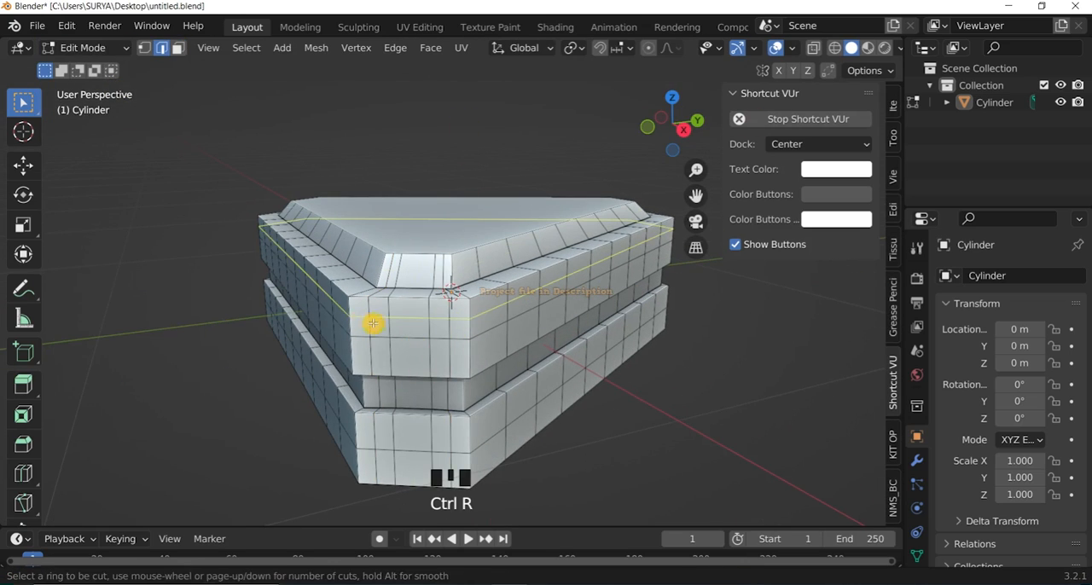
pyautogui.hotkey('ctrl', 'r')
# Extrude the two middle faces of the upper block's chamfered corner inward and scale them down into a tapered recess.
pyautogui.click(178, 48)
pyautogui.click(413, 329)
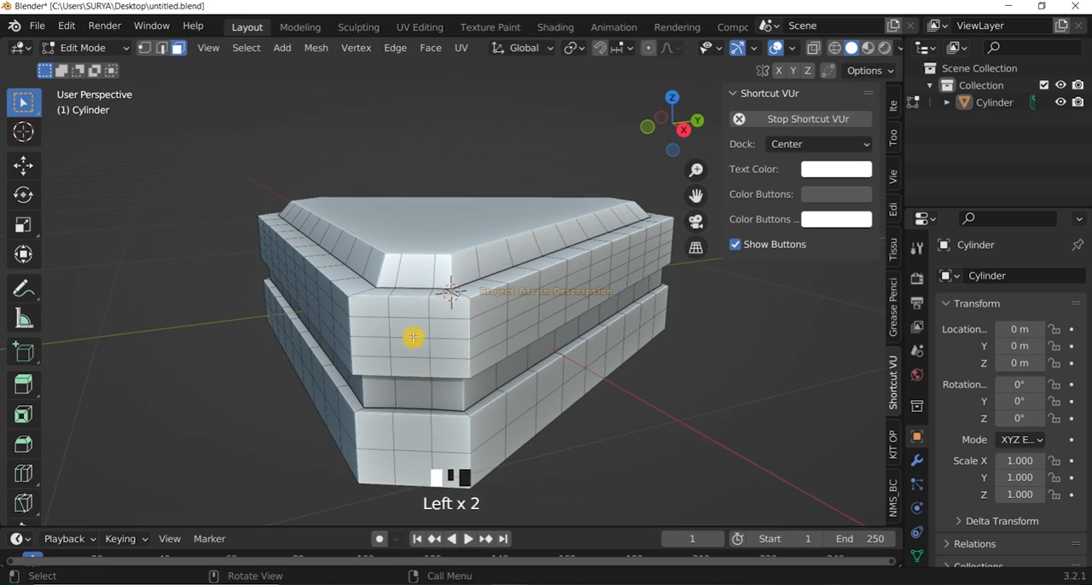
pyautogui.keyDown('shift'); pyautogui.click(413, 346); pyautogui.keyUp('shift')
pyautogui.scroll(4, 415, 342)
pyautogui.press('e')
pyautogui.click(442, 372)
pyautogui.press('s')
pyautogui.click(402, 375)
pyautogui.scroll(-2, 495, 123)
pyautogui.click(499, 118)
pyautogui.click(85, 48)
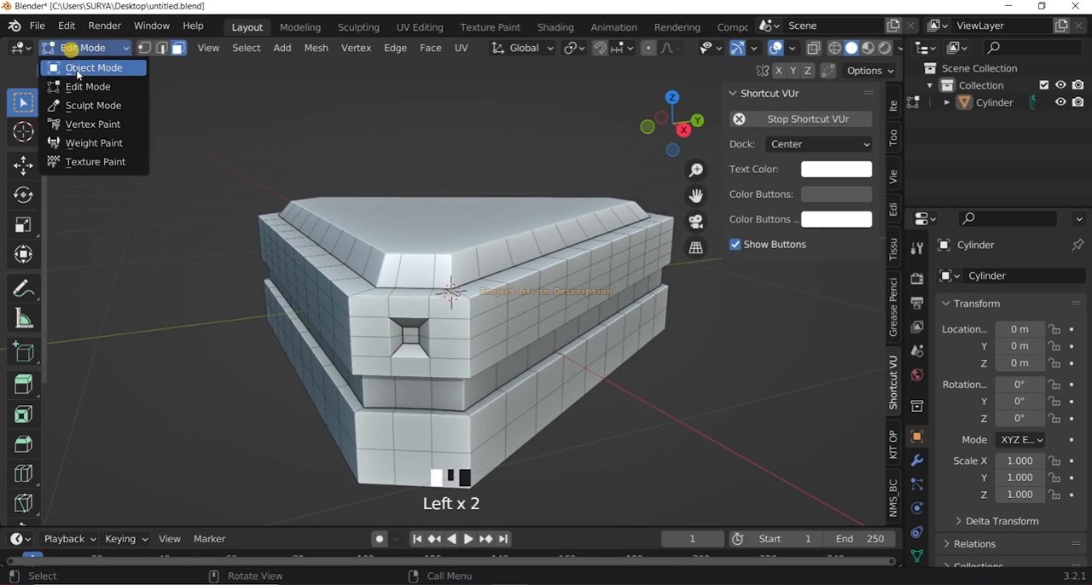
pyautogui.click(77, 70)
# Undo the tapered recess on the upper block's corner.
pyautogui.scroll(2, 478, 128)
pyautogui.moveTo(672, 124)
pyautogui.mouseDown()
pyautogui.moveTo(575, 142)
pyautogui.moveTo(671, 127)
pyautogui.mouseUp()
pyautogui.hotkey('ctrl', 'z')
pyautogui.hotkey('ctrl', 'z')
pyautogui.hotkey('ctrl', 'z')
pyautogui.hotkey('ctrl', 'z')
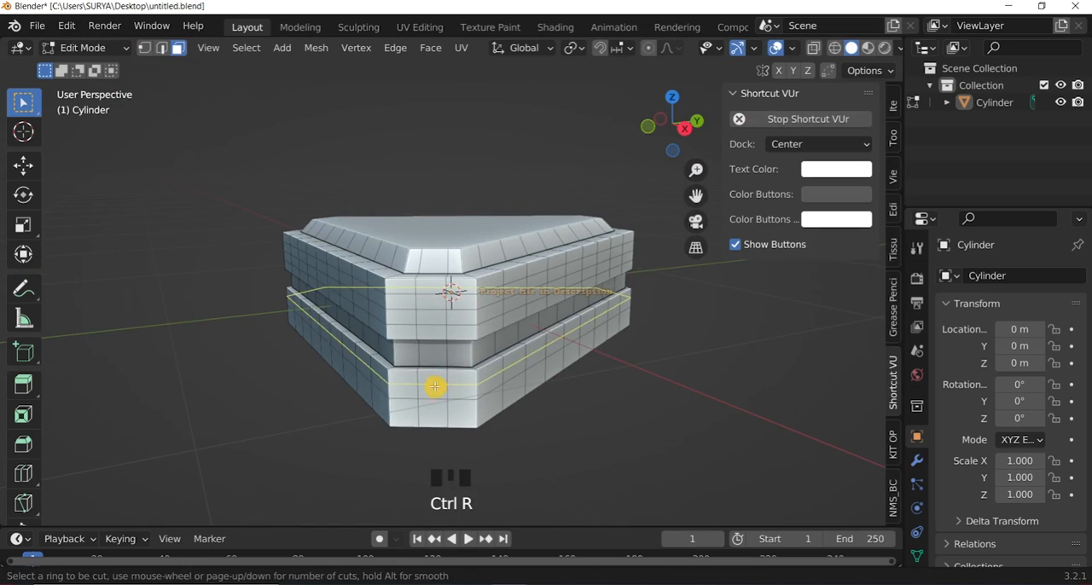
# Add horizontal loop cuts to the lower block and inset the middle corner faces of both blocks slightly.
pyautogui.scroll(2, 444, 358)
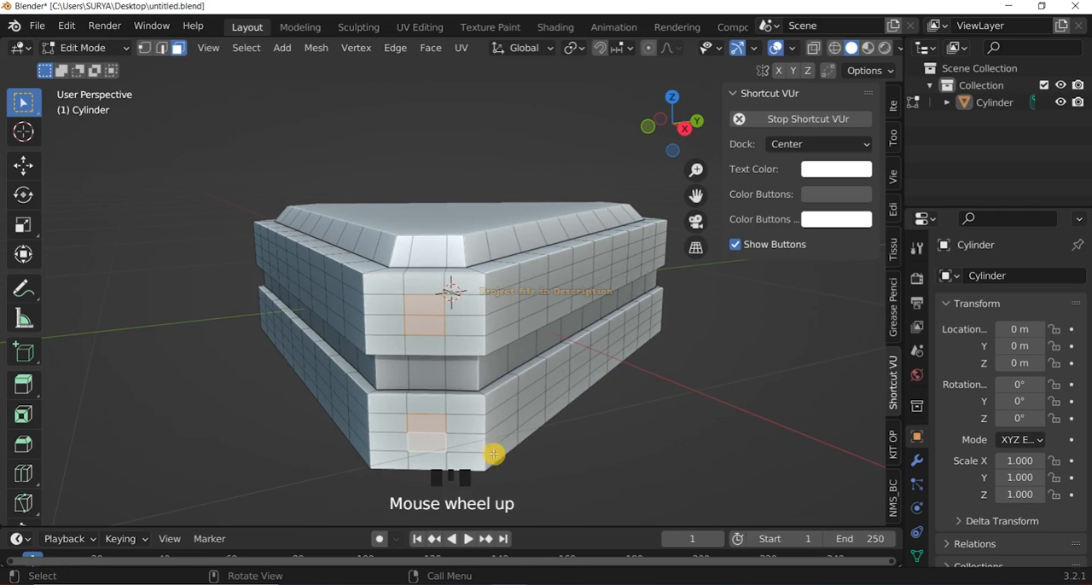
pyautogui.press('s')
pyautogui.click(510, 467)
# Extrude the inset corner faces of both blocks inward about 0.024 m.
pyautogui.scroll(4, 469, 414)
pyautogui.press('e')
pyautogui.click(458, 405)
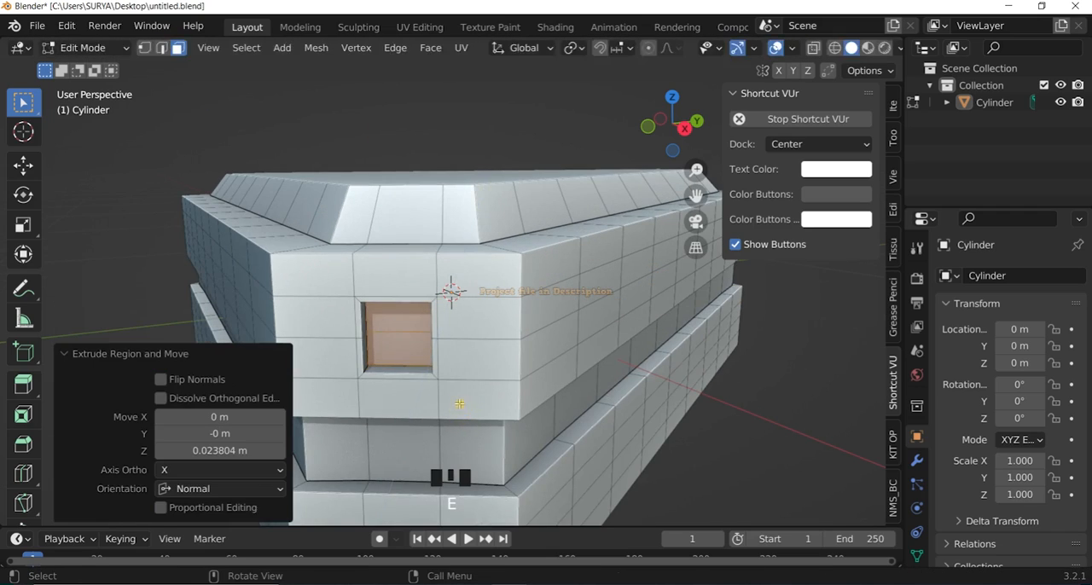
pyautogui.press('s')
pyautogui.rightClick(487, 412)
pyautogui.scroll(-4, 489, 375)
pyautogui.click(490, 101)
# Scale the inner faces of the upper recess to about 0.63 so its walls taper.
pyautogui.scroll(2, 431, 319)
pyautogui.keyDown('shift'); pyautogui.click(419, 320); pyautogui.keyUp('shift')
pyautogui.press('s')
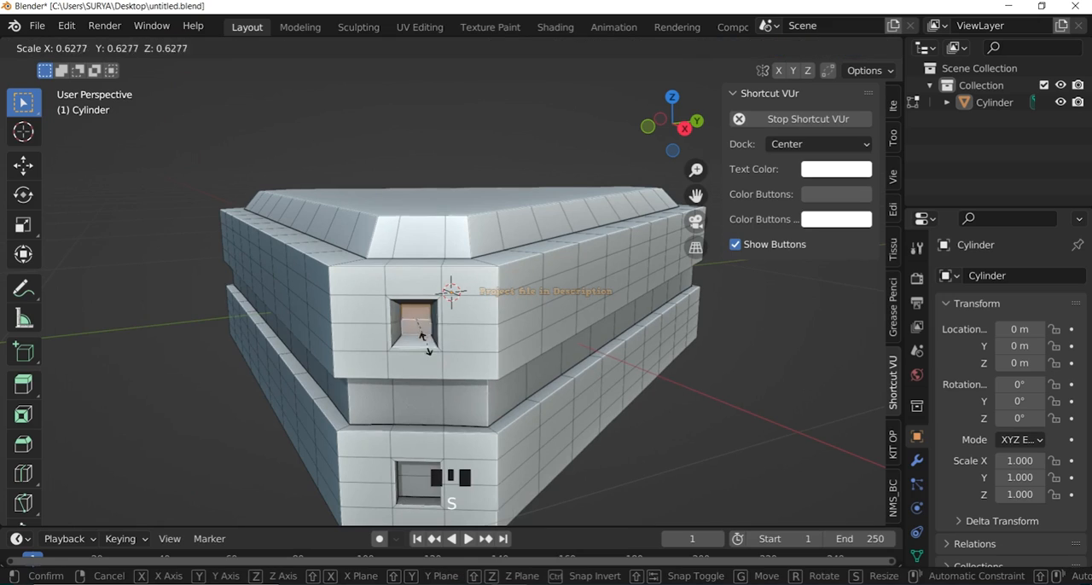
pyautogui.click(430, 337)
pyautogui.click(441, 160)
pyautogui.scroll(2, 546, 214)
pyautogui.moveTo(591, 236); pyautogui.dragTo(609, 227, button='middle')
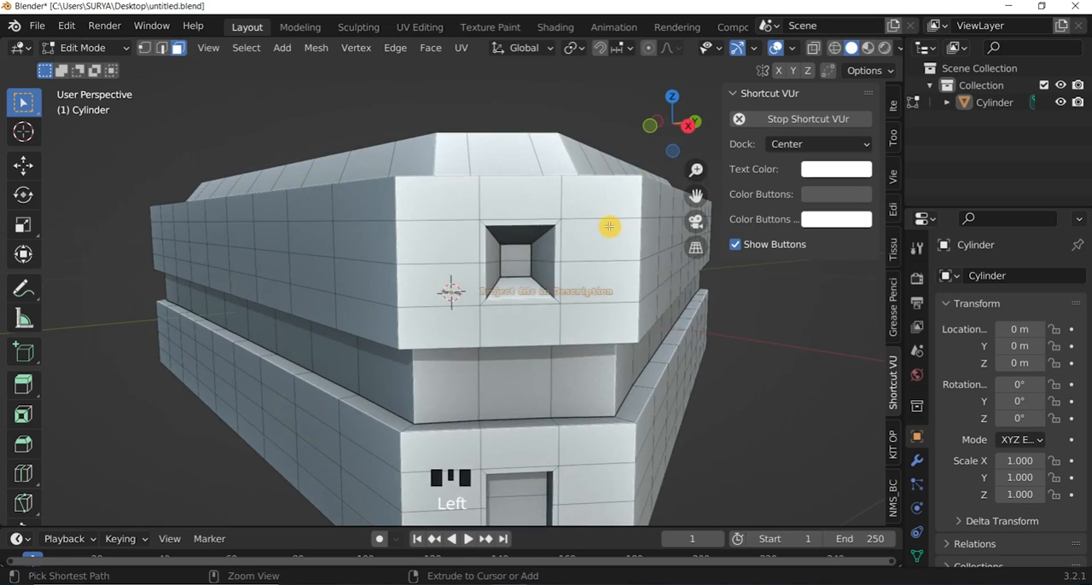
# Undo the upper recess taper and the inward extrusion of the corner faces.
pyautogui.hotkey('ctrl', 'z')
pyautogui.hotkey('ctrl', 'z')
pyautogui.scroll(2, 546, 275)
# Extrude the upper block's inset corner faces inward about 0.02 m and scale them down into a tapered recess.
pyautogui.scroll(-1, 549, 276)
pyautogui.press('e')
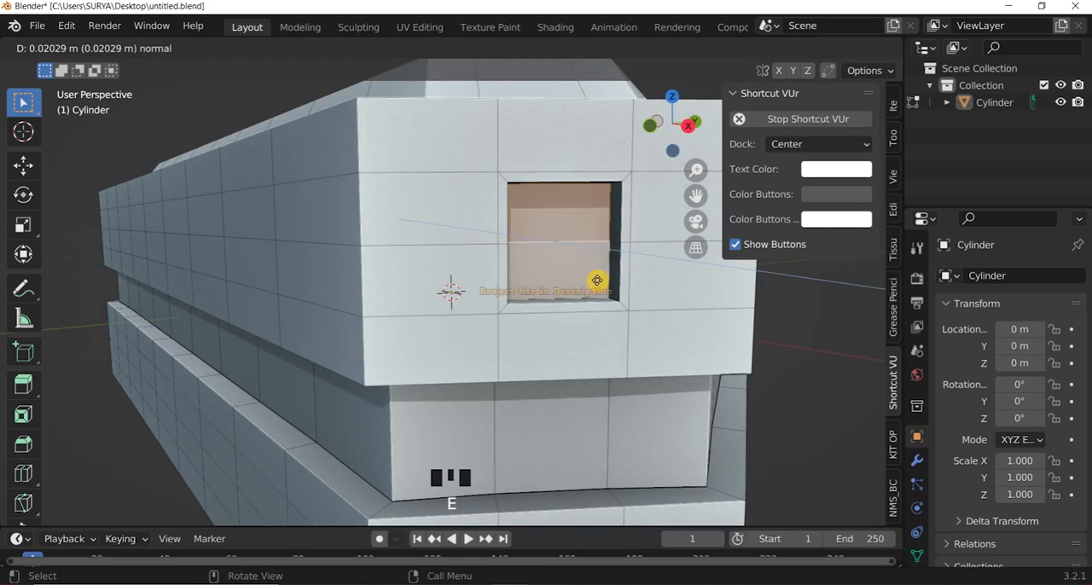
pyautogui.click(597, 280)
pyautogui.press('s')
pyautogui.click(560, 275)
pyautogui.scroll(-2, 529, 290)
pyautogui.scroll(2, 493, 429)
pyautogui.scroll(-3, 492, 430)
pyautogui.click(486, 390)
pyautogui.keyDown('shift'); pyautogui.click(486, 408); pyautogui.keyUp('shift')
pyautogui.moveTo(672, 126); pyautogui.dragTo(658, 116)
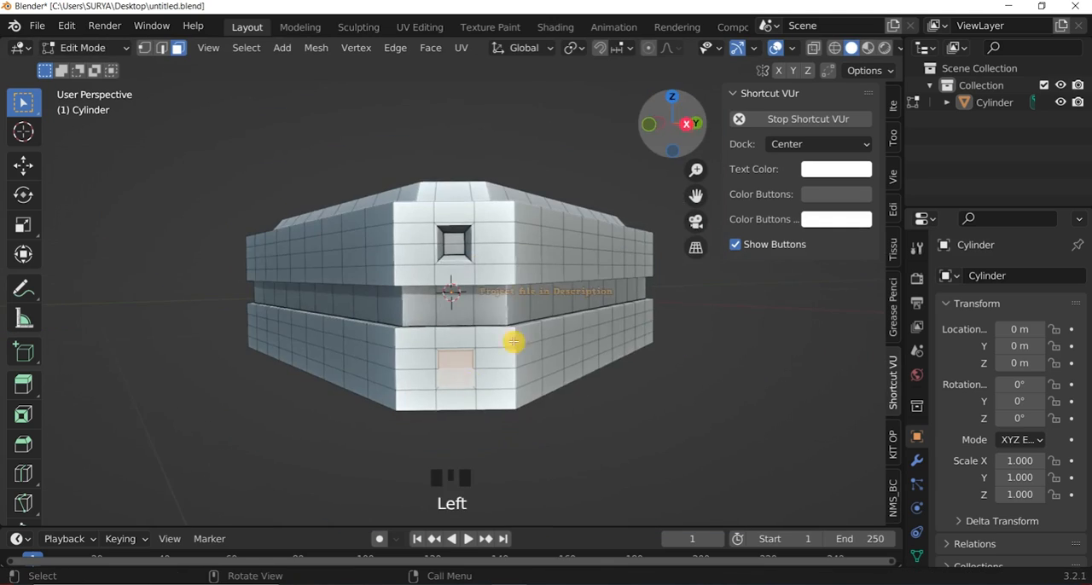
pyautogui.scroll(2, 484, 446)
pyautogui.rightClick(483, 448)
pyautogui.scroll(-2, 597, 226)
pyautogui.scroll(1, 616, 433)
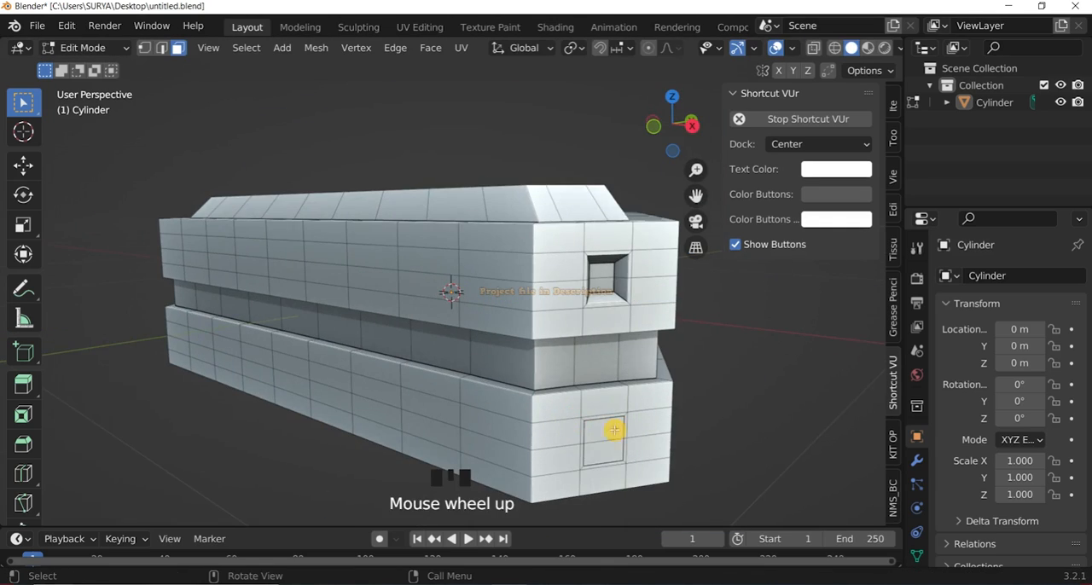
# Extrude the lower block's inset corner faces inward and scale them down into a matching tapered recess.
pyautogui.click(613, 431)
pyautogui.keyDown('shift'); pyautogui.click(610, 453); pyautogui.keyUp('shift')
pyautogui.press('e')
pyautogui.click(619, 461)
pyautogui.press('s')
pyautogui.click(597, 428)
pyautogui.scroll(-3, 546, 330)
pyautogui.click(610, 183)
# Save the file with the first corner's two tapered recesses modelled.
pyautogui.moveTo(674, 124); pyautogui.dragTo(534, 123)
pyautogui.click(68, 49)
pyautogui.click(78, 68)
pyautogui.click(69, 49)
pyautogui.click(88, 86)
pyautogui.click(37, 26)
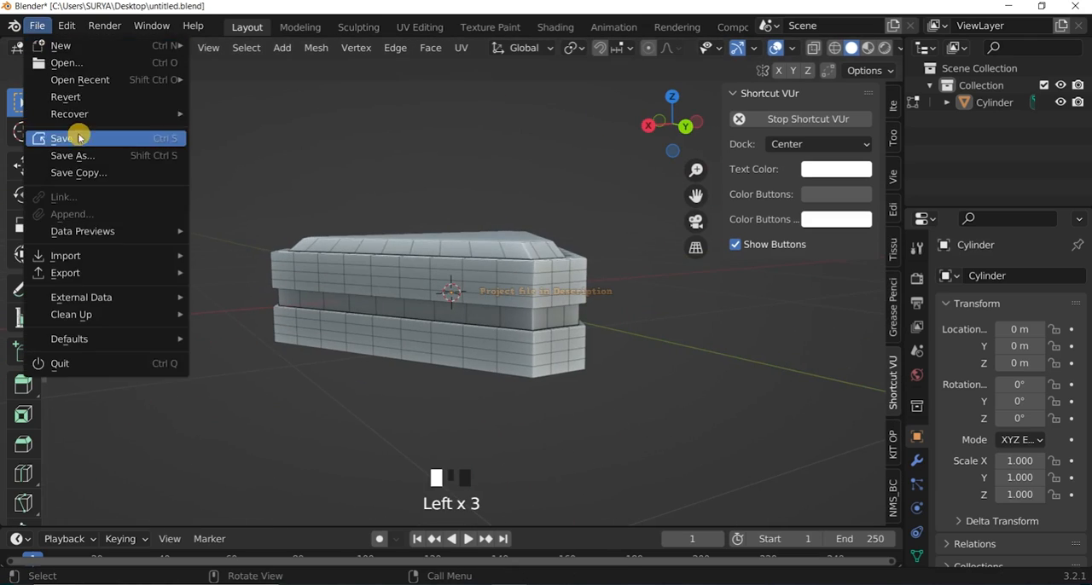
pyautogui.click(76, 139)
# Inset the two middle faces of the upper and lower blocks on the second chamfered corner.
pyautogui.moveTo(673, 124); pyautogui.dragTo(605, 183)
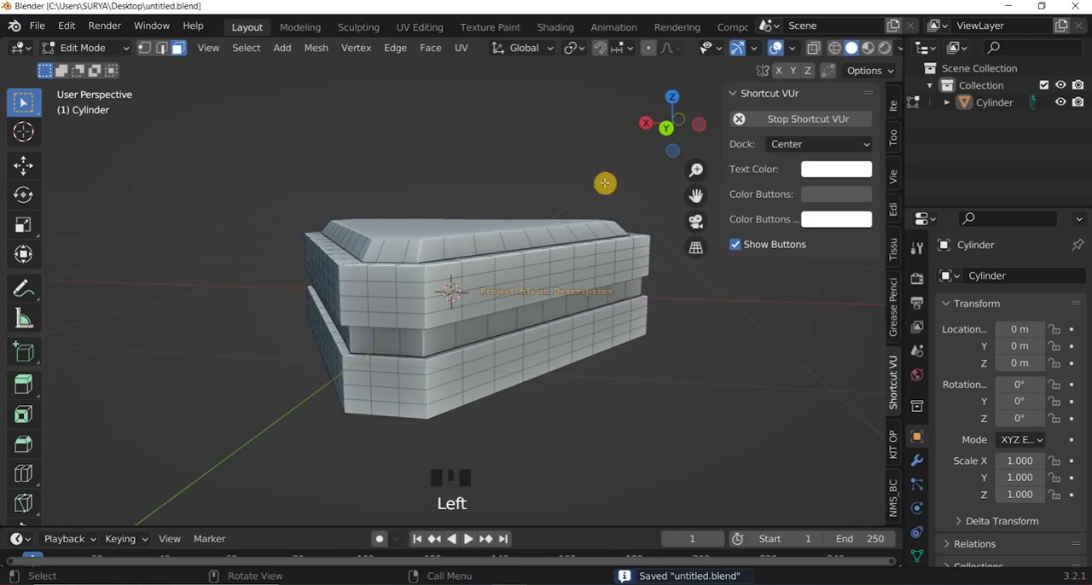
pyautogui.keyDown('shift'); pyautogui.click(381, 309); pyautogui.keyUp('shift')
pyautogui.keyDown('shift'); pyautogui.click(384, 377); pyautogui.keyUp('shift')
pyautogui.keyDown('shift'); pyautogui.click(385, 392); pyautogui.keyUp('shift')
pyautogui.scroll(2, 410, 419)
pyautogui.press('i')
pyautogui.click(390, 408)
pyautogui.click(390, 162)
# Inset the two middle faces of the upper and lower blocks on the third corner, redoing the inset once.
pyautogui.moveTo(673, 124); pyautogui.dragTo(516, 128)
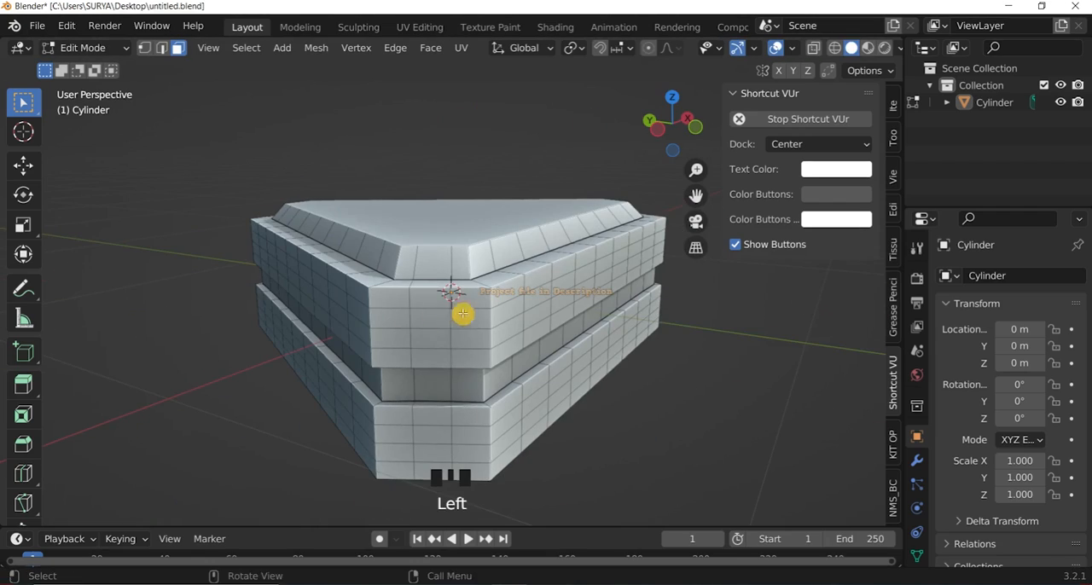
pyautogui.keyDown('shift'); pyautogui.click(429, 434); pyautogui.keyUp('shift')
pyautogui.keyDown('shift'); pyautogui.click(431, 453); pyautogui.keyUp('shift')
pyautogui.press('i')
pyautogui.click(463, 440)
pyautogui.scroll(-2, 482, 375)
pyautogui.hotkey('ctrl', 'z')
pyautogui.scroll(2, 487, 371)
pyautogui.press('i')
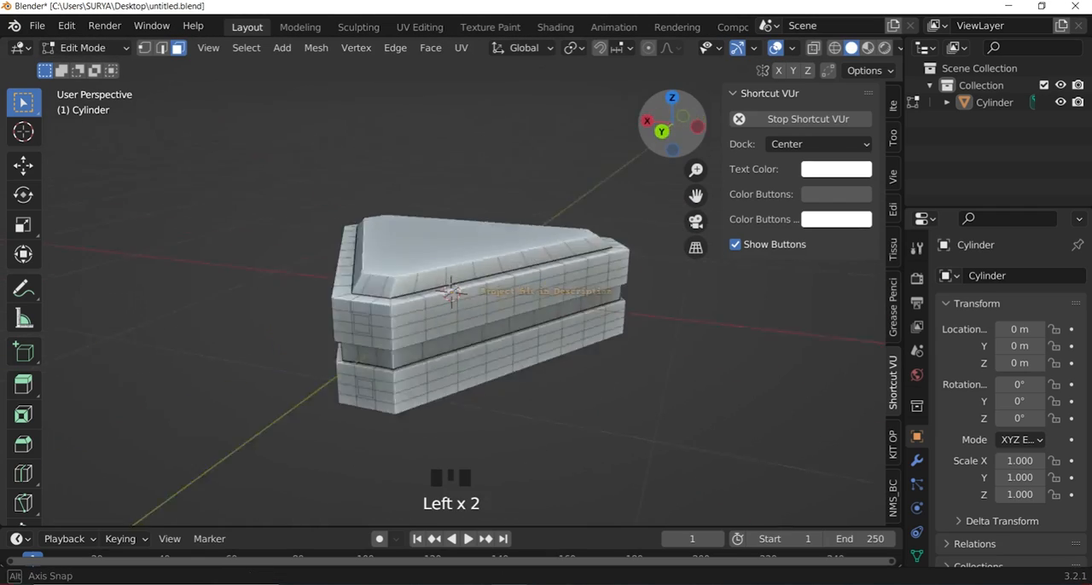
# Extrude the upper block's inset faces inward on the second chamfered corner and scale them down into a tapered recess.
pyautogui.moveTo(672, 125); pyautogui.dragTo(744, 124)
pyautogui.scroll(2, 571, 307)
pyautogui.click(567, 306)
pyautogui.keyDown('shift'); pyautogui.click(564, 393); pyautogui.keyUp('shift')
pyautogui.scroll(4, 586, 385)
pyautogui.press('e')
pyautogui.click(692, 464)
pyautogui.keyDown('shift'); pyautogui.click(661, 339); pyautogui.keyUp('shift')
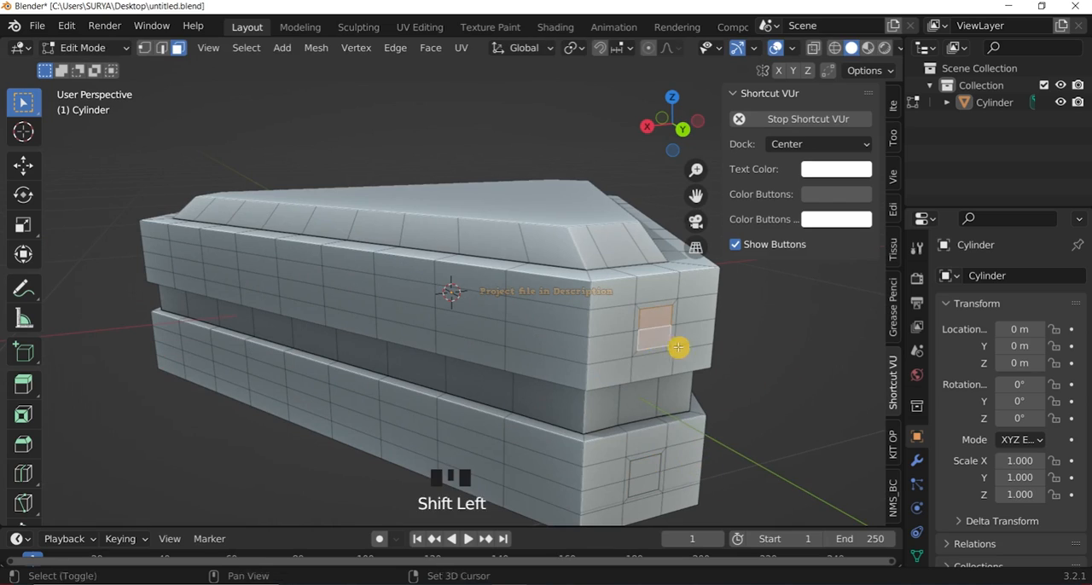
pyautogui.press('e')
pyautogui.click(677, 352)
pyautogui.press('s')
pyautogui.click(669, 344)
# Extrude the lower block's inset faces inward on the same corner, scale them down into a matching recess and return to Object Mode.
pyautogui.scroll(-2, 607, 330)
pyautogui.click(607, 329)
pyautogui.scroll(2, 607, 331)
pyautogui.click(658, 487)
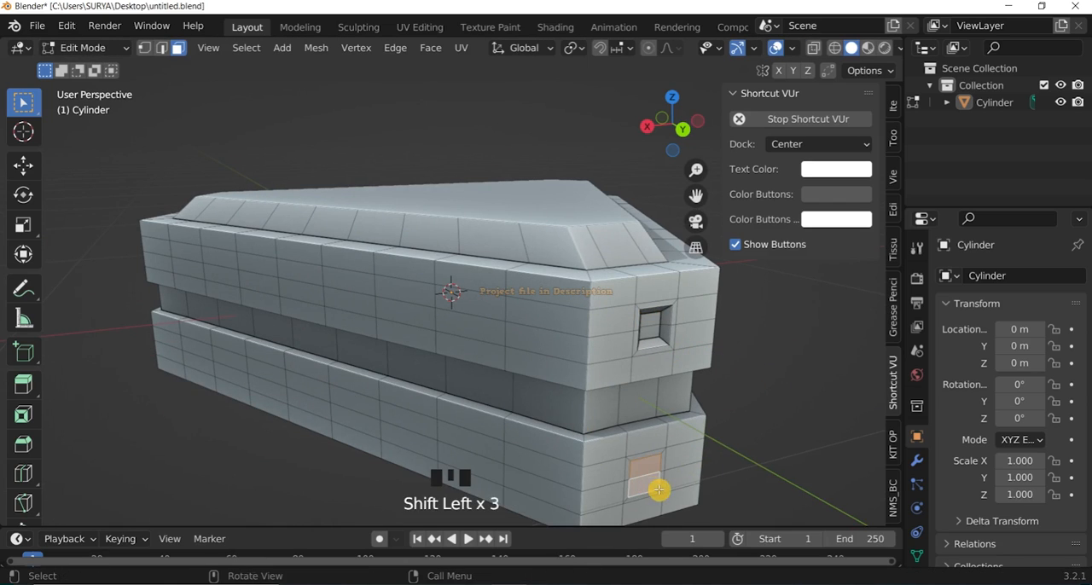
pyautogui.press('e')
pyautogui.click(656, 485)
pyautogui.press('s')
pyautogui.click(646, 474)
pyautogui.click(395, 48)
pyautogui.click(353, 105)
pyautogui.click(85, 48)
pyautogui.click(93, 66)
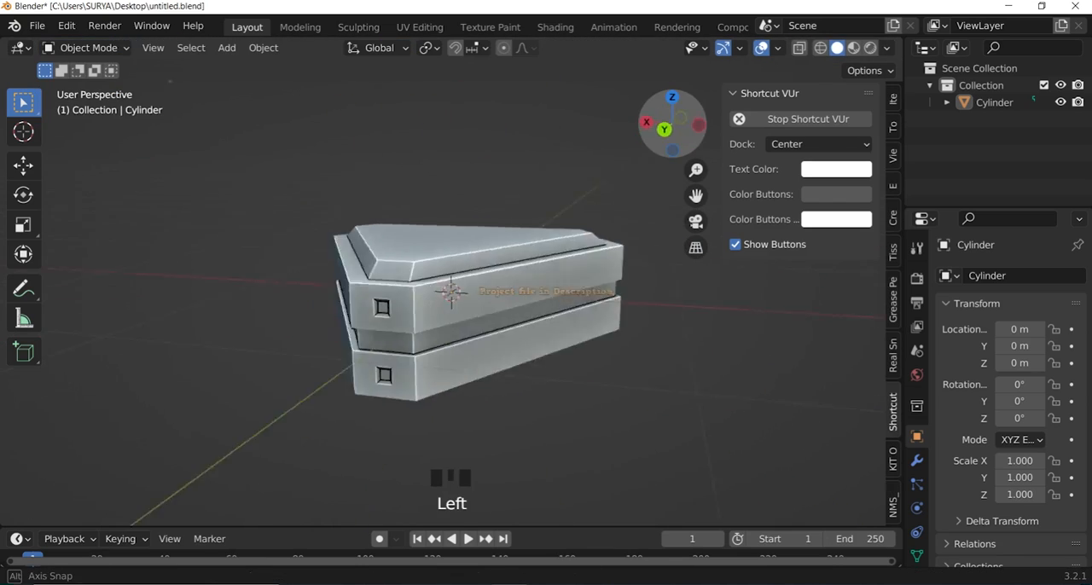
# In Edit Mode, extrude the upper block's inset faces inward on the third corner and scale them down into a tapered recess.
pyautogui.click(94, 48)
pyautogui.click(114, 83)
pyautogui.moveTo(672, 124); pyautogui.dragTo(707, 124)
pyautogui.scroll(3, 646, 295)
pyautogui.click(641, 296)
pyautogui.scroll(-2, 646, 341)
pyautogui.press('e')
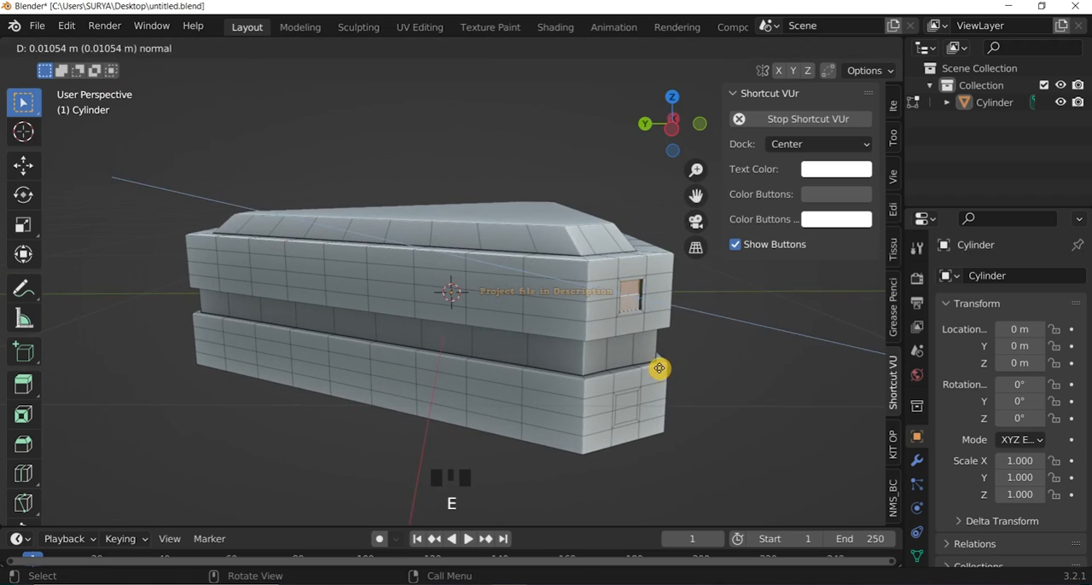
pyautogui.click(660, 368)
pyautogui.press('s')
pyautogui.click(694, 341)
# Extrude the lower block's inset faces inward on the third corner by about 0.012 m and scale them down to about 0.66.
pyautogui.click(626, 403)
pyautogui.press('e')
pyautogui.click(637, 419)
pyautogui.press('s')
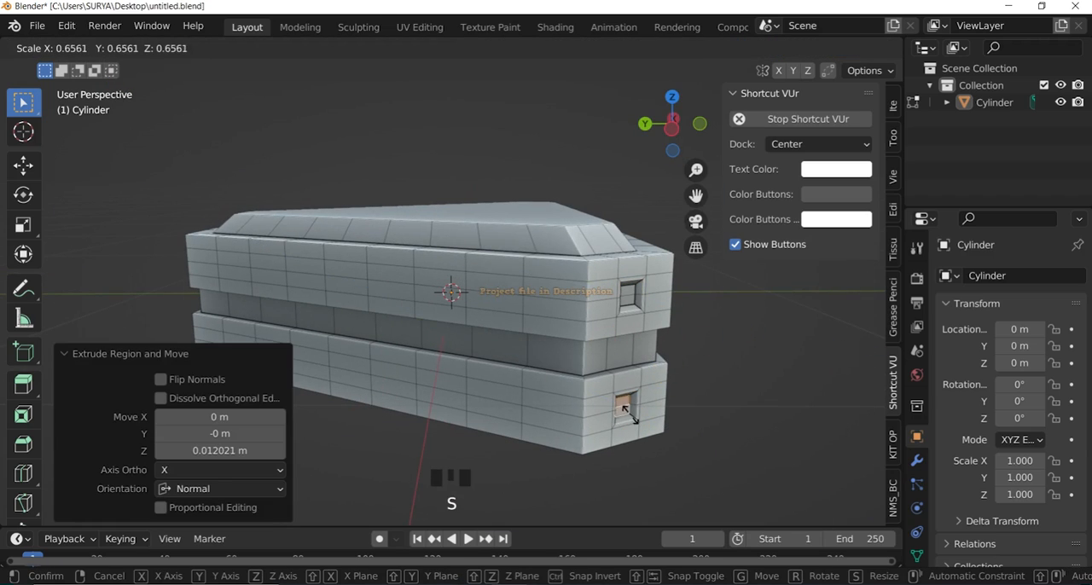
pyautogui.click(628, 411)
# Check the finished corner recesses in Object Mode, return to Edit Mode and save the file.
pyautogui.click(82, 48)
pyautogui.click(93, 68)
pyautogui.moveTo(672, 124); pyautogui.dragTo(589, 129)
pyautogui.hotkey('ctrl', 's')
pyautogui.click(91, 48)
pyautogui.click(88, 86)
pyautogui.click(90, 48)
pyautogui.click(92, 68)
pyautogui.click(88, 47)
pyautogui.click(88, 87)
pyautogui.click(37, 26)
pyautogui.click(72, 146)
pyautogui.scroll(-2, 668, 142)
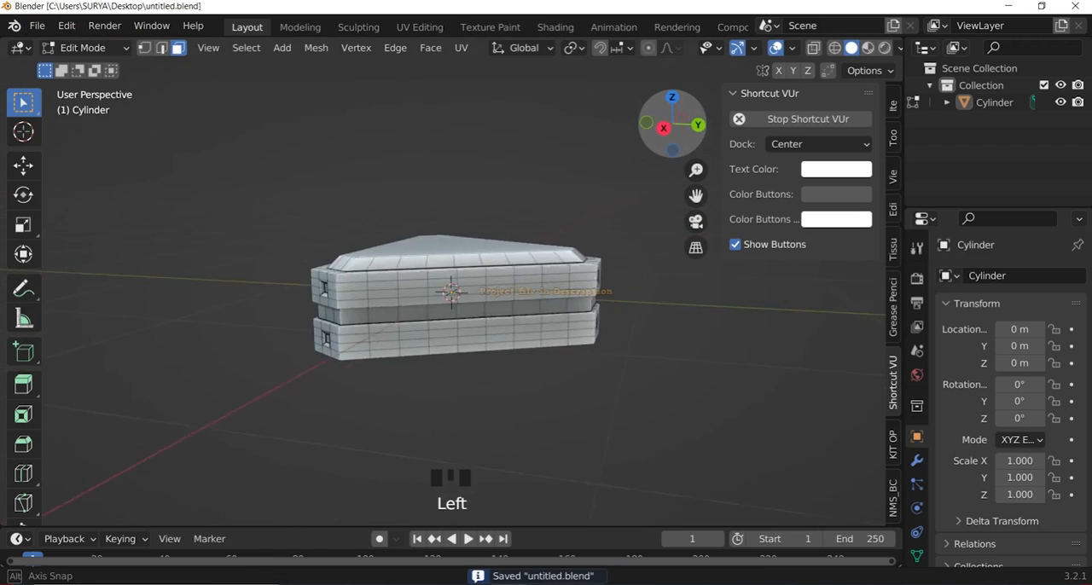
# Inset the triangular top face by about 0.033 m and sink it about 0.02 m into a slightly tapered recess.
pyautogui.scroll(3, 434, 346)
pyautogui.moveTo(668, 142); pyautogui.dragTo(683, 112)
pyautogui.scroll(-1, 673, 128)
pyautogui.moveTo(672, 128); pyautogui.dragTo(661, 177)
pyautogui.click(452, 250)
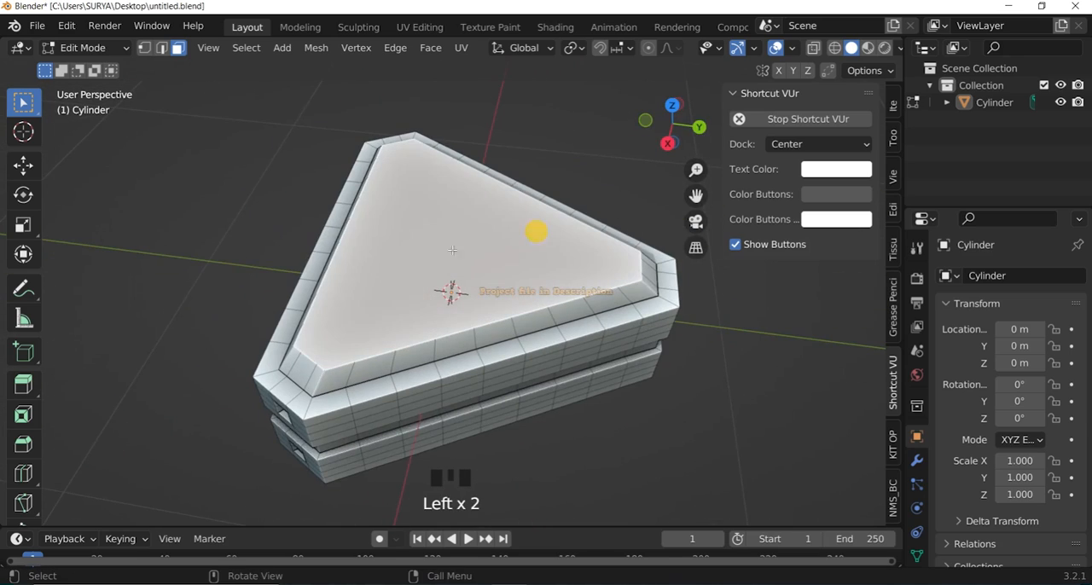
pyautogui.press('i')
pyautogui.click(521, 303)
pyautogui.press('e')
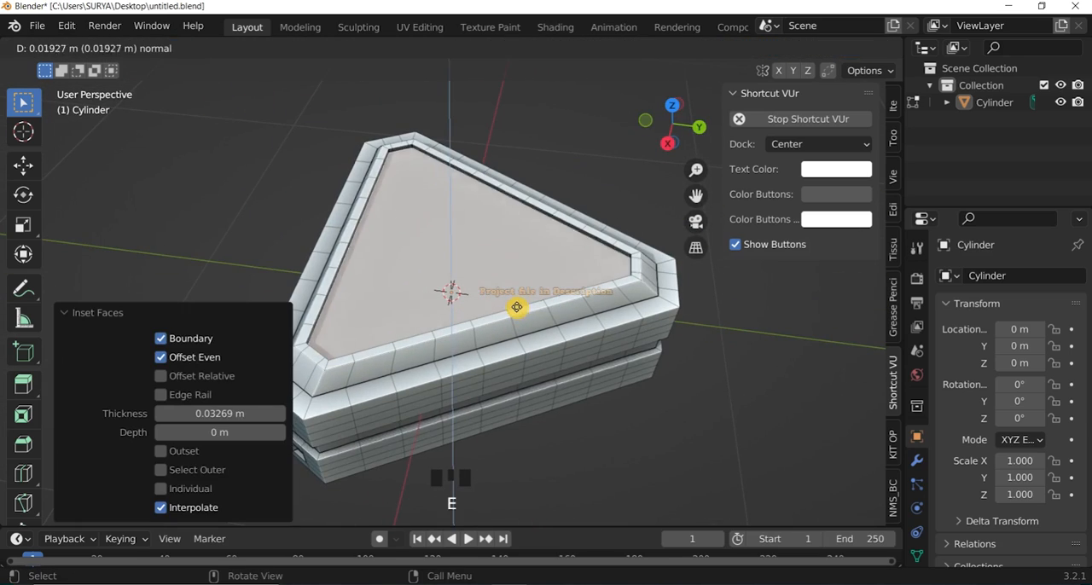
pyautogui.click(515, 308)
pyautogui.press('s')
pyautogui.click(508, 307)
# Switch to Object Mode to check the recessed top and save the file.
pyautogui.click(85, 49)
pyautogui.click(79, 70)
pyautogui.moveTo(673, 125); pyautogui.dragTo(655, 109)
pyautogui.click(503, 256)
pyautogui.click(39, 25)
pyautogui.click(62, 139)
# In Edit Mode, poke the recessed top face so its edges meet at a central vertex.
pyautogui.scroll(1, 514, 261)
pyautogui.click(86, 49)
pyautogui.click(79, 88)
pyautogui.rightClick(413, 246)
pyautogui.moveTo(437, 223)
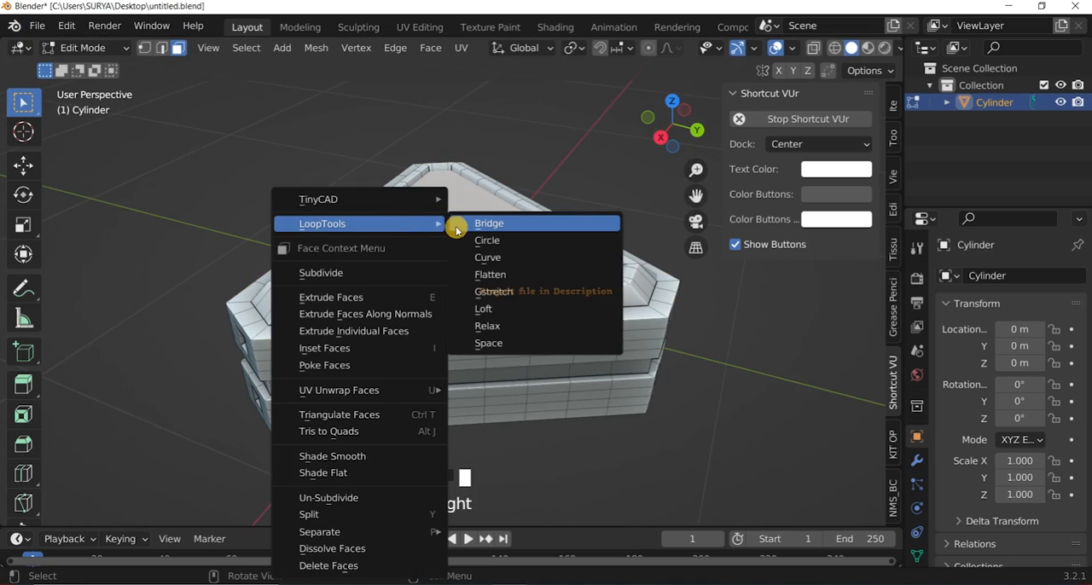
pyautogui.click(326, 366)
pyautogui.click(500, 110)
# Inspect the poked top in Object Mode, go back to Edit Mode and save the file.
pyautogui.moveTo(669, 133); pyautogui.dragTo(595, 116)
pyautogui.click(102, 51)
pyautogui.click(95, 69)
pyautogui.click(103, 49)
pyautogui.click(102, 87)
pyautogui.click(38, 26)
pyautogui.click(62, 139)
# Add a Subdivision Surface modifier to the block and view the smoothed shape in Object Mode.
pyautogui.click(917, 461)
pyautogui.click(990, 277)
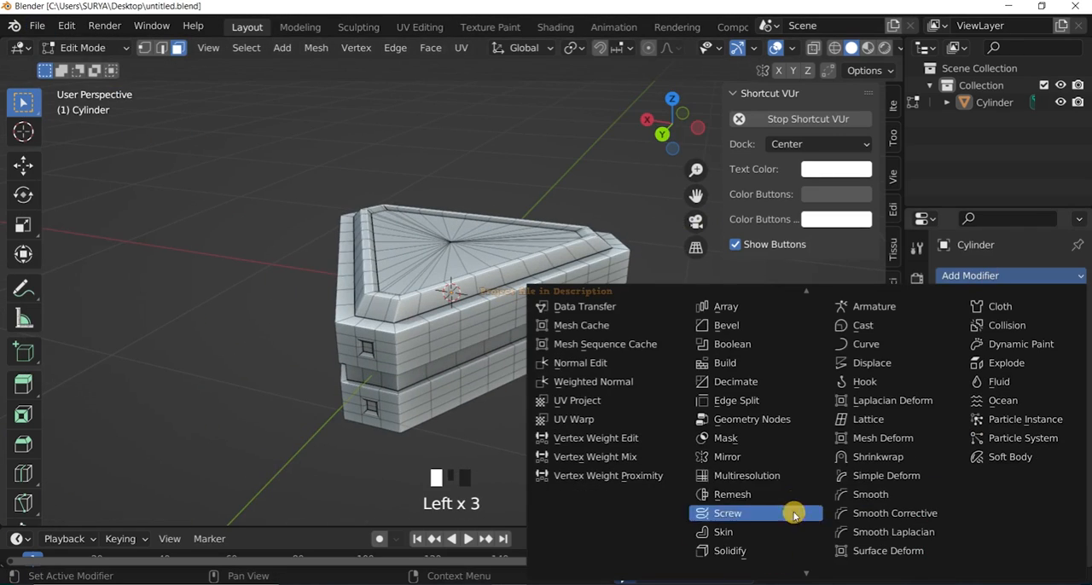
pyautogui.scroll(-2, 771, 526)
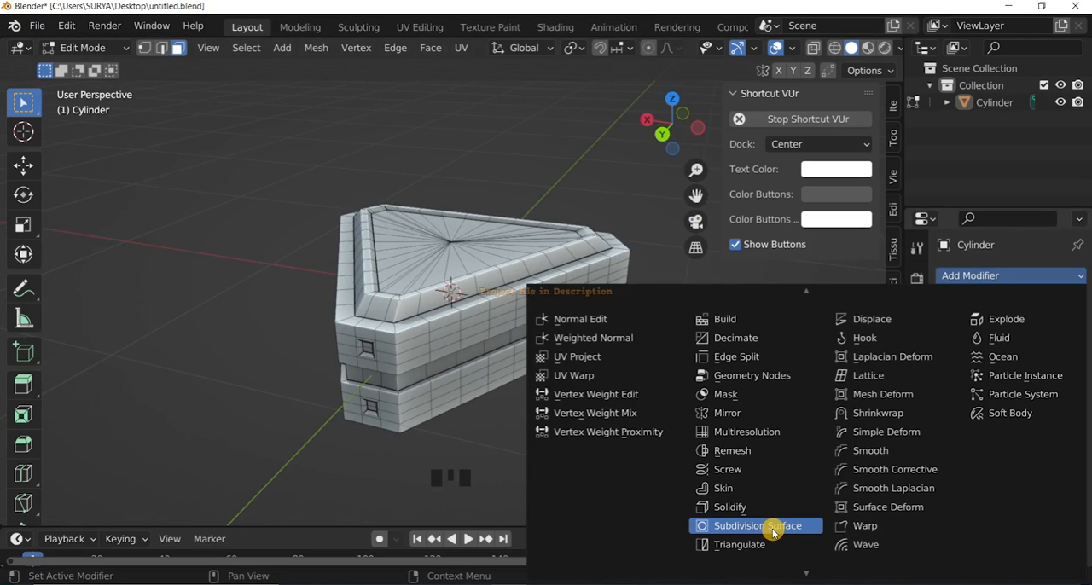
pyautogui.click(771, 526)
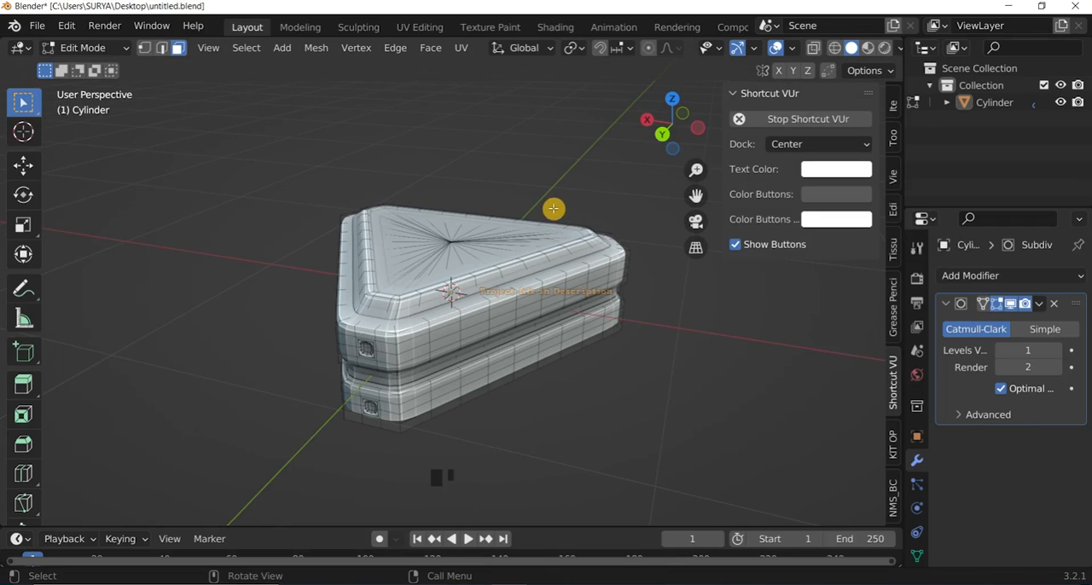
pyautogui.scroll(2, 512, 213)
pyautogui.moveTo(687, 118); pyautogui.dragTo(665, 112)
pyautogui.scroll(-2, 515, 154)
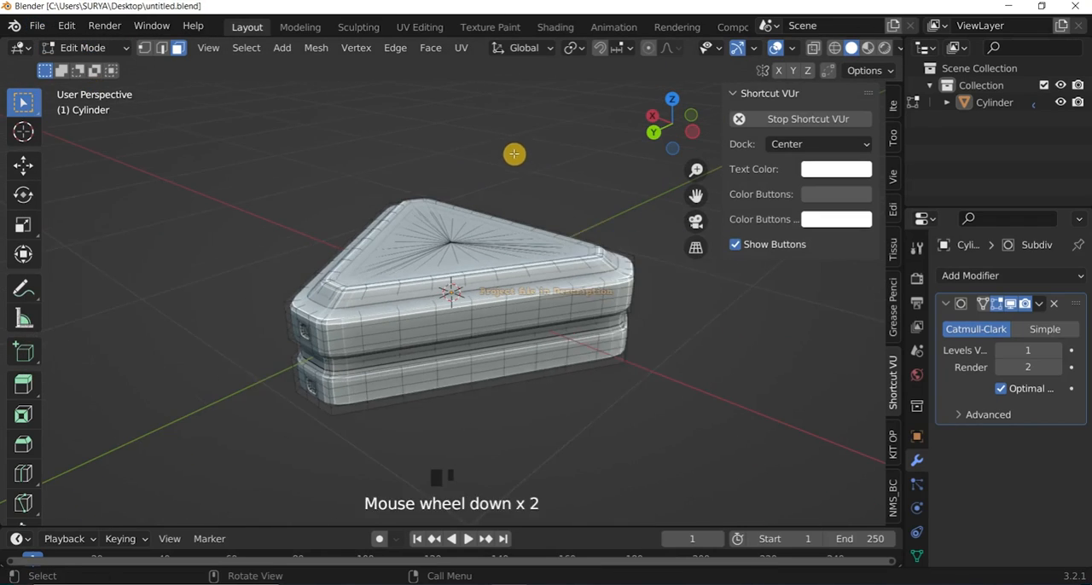
pyautogui.scroll(1, 514, 154)
pyautogui.click(87, 49)
pyautogui.click(86, 70)
pyautogui.scroll(-1, 490, 253)
# Add a Bevel modifier to the block and set its segments to 6.
pyautogui.click(1011, 276)
pyautogui.click(734, 345)
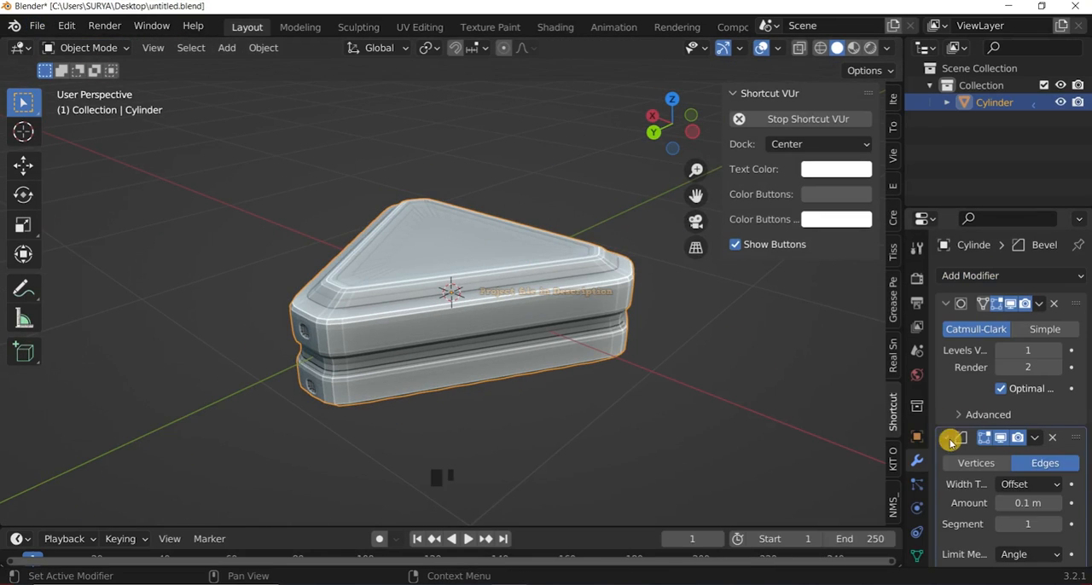
pyautogui.click(949, 440)
pyautogui.click(949, 439)
pyautogui.scroll(-2, 1020, 480)
pyautogui.click(780, 355)
pyautogui.scroll(1, 597, 273)
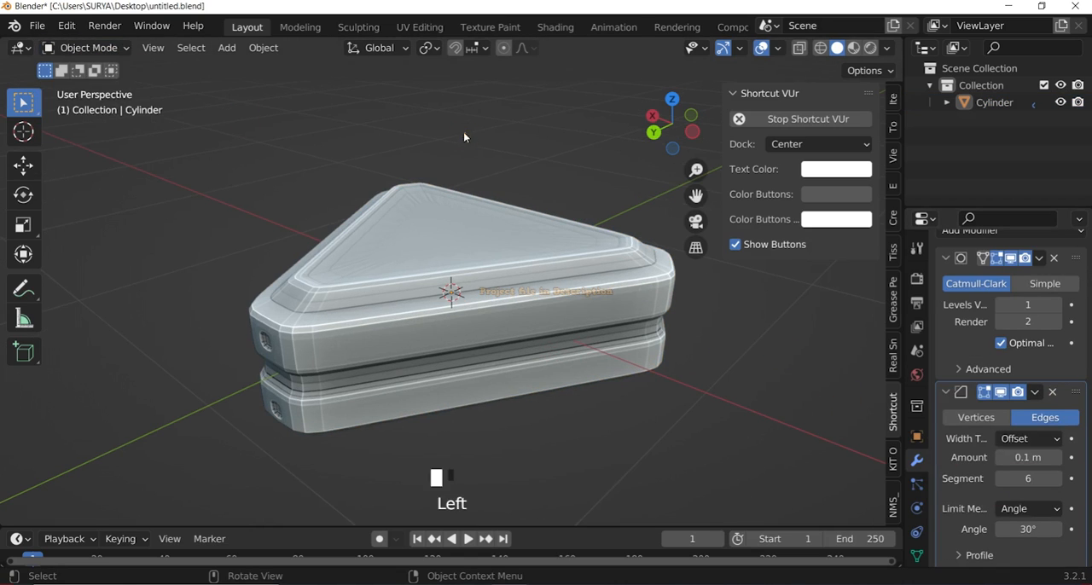
# Add a vertical loop cut at each end of the first long side and slide both fully toward the corner edges.
pyautogui.click(87, 49)
pyautogui.click(85, 86)
pyautogui.scroll(2, 419, 366)
pyautogui.scroll(-1, 419, 366)
pyautogui.hotkey('ctrl', 'r')
pyautogui.click(277, 366)
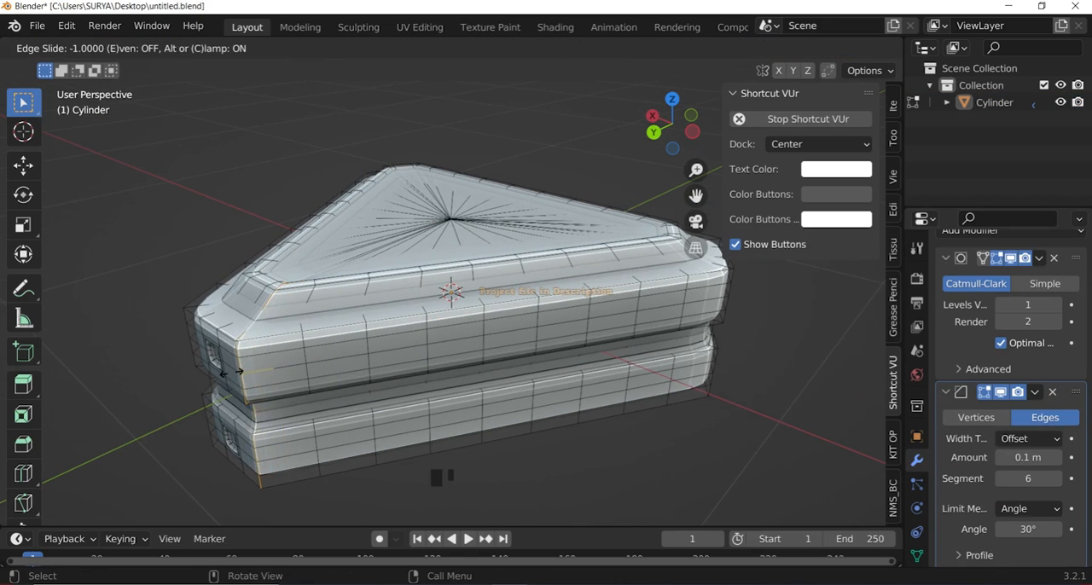
pyautogui.click(231, 372)
pyautogui.scroll(-2, 547, 324)
pyautogui.scroll(1, 602, 317)
pyautogui.hotkey('ctrl', 'r')
pyautogui.click(635, 314)
pyautogui.click(708, 285)
pyautogui.scroll(-1, 669, 168)
# Add a vertical loop cut at each end of the second long side and slide both toward the corner edges.
pyautogui.moveTo(431, 298); pyautogui.dragTo(520, 305, button='middle')
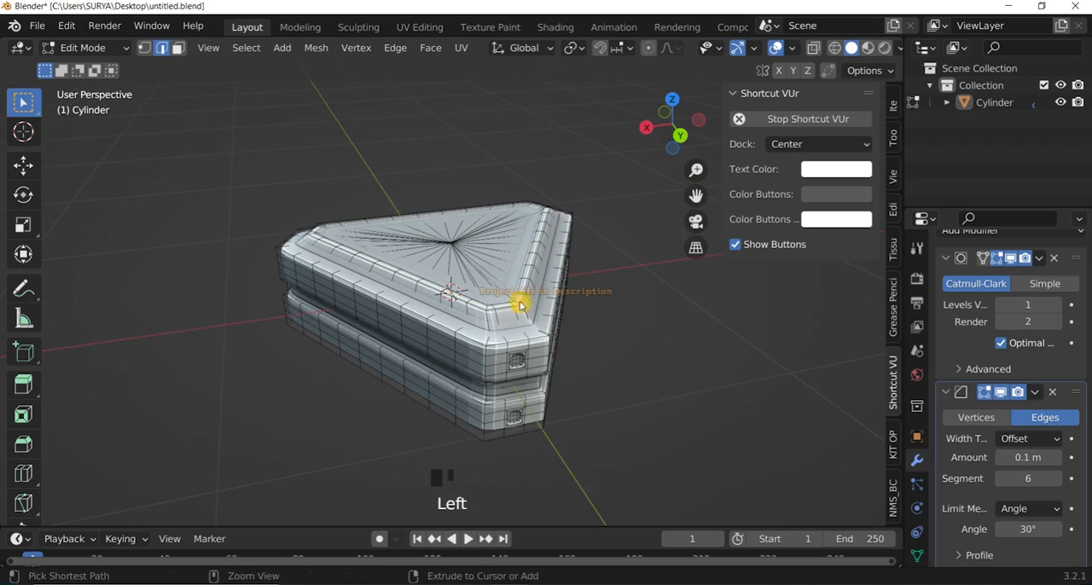
pyautogui.hotkey('ctrl', 'r')
pyautogui.click(490, 373)
pyautogui.click(517, 355)
pyautogui.hotkey('ctrl', 'e')
pyautogui.moveTo(329, 337); pyautogui.dragTo(427, 341, button='middle')
pyautogui.hotkey('ctrl', 'r')
pyautogui.click(352, 368)
pyautogui.click(286, 364)
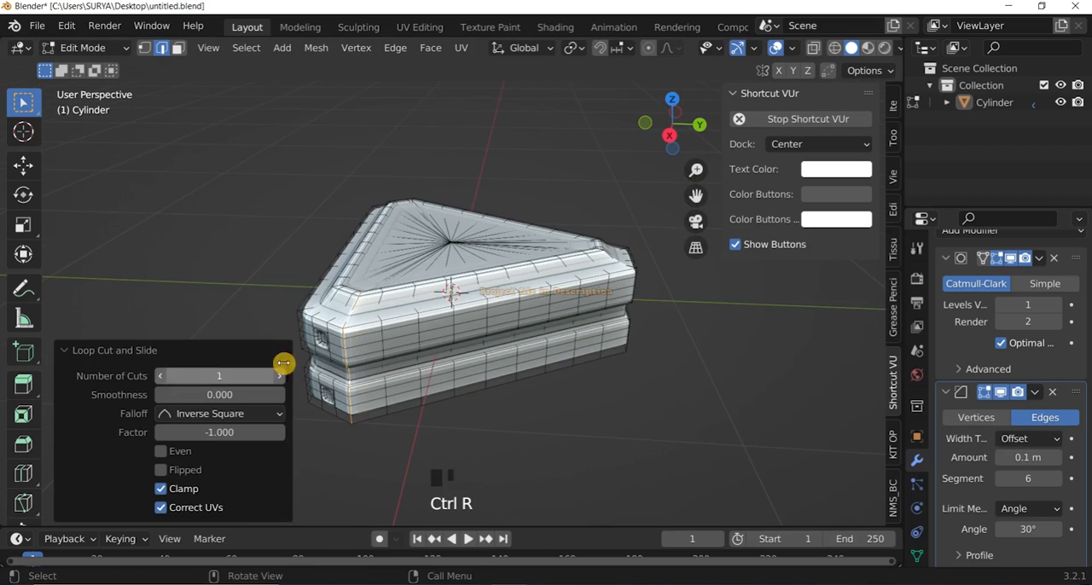
# Add a vertical loop cut near a corner of the next side, slide it toward the edge and switch to Object Mode.
pyautogui.moveTo(342, 363); pyautogui.dragTo(431, 367, button='middle')
pyautogui.hotkey('ctrl', 'r')
pyautogui.click(442, 375)
pyautogui.click(512, 359)
pyautogui.scroll(-2, 646, 177)
pyautogui.click(94, 49)
pyautogui.click(94, 67)
# In Edit Mode, add another loop cut near a remaining unsupported corner, slide it outward and check the result in Object Mode.
pyautogui.click(96, 51)
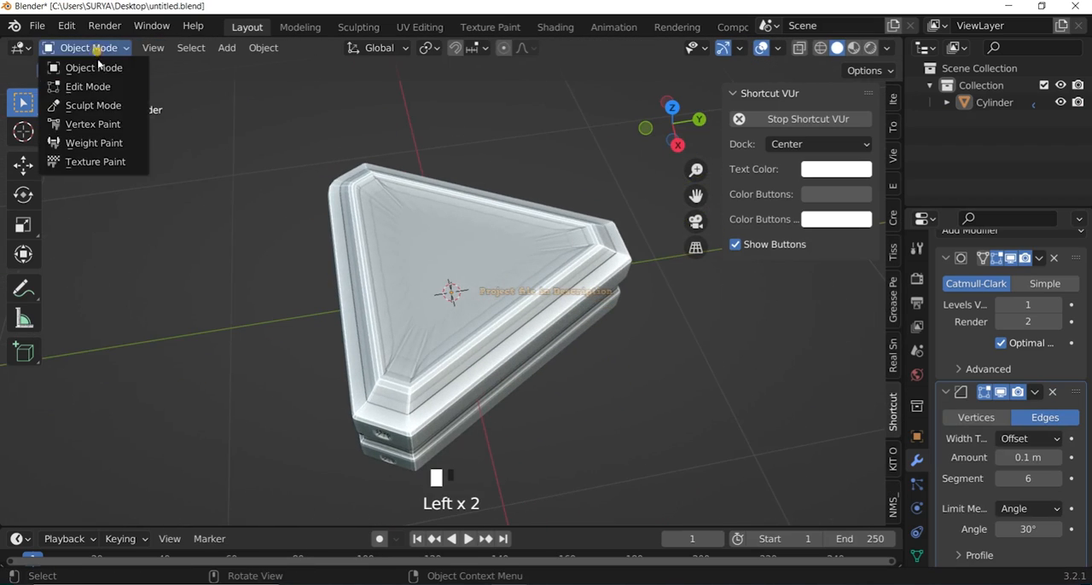
pyautogui.click(92, 86)
pyautogui.moveTo(672, 124); pyautogui.dragTo(655, 168)
pyautogui.hotkey('ctrl', 'r')
pyautogui.click(357, 187)
pyautogui.click(238, 214)
pyautogui.scroll(-1, 238, 214)
pyautogui.click(96, 49)
pyautogui.click(95, 68)
# Add one more edge loop to the block, slide it into place and return to Object Mode.
pyautogui.click(93, 48)
pyautogui.click(104, 87)
pyautogui.hotkey('ctrl', 'r')
pyautogui.click(393, 293)
pyautogui.click(625, 356)
pyautogui.click(86, 49)
pyautogui.click(93, 67)
# Turn off the Subdivision Surface modifier's viewport display and remove that modifier, leaving only the Bevel.
pyautogui.scroll(-2, 653, 151)
pyautogui.scroll(1, 1031, 304)
pyautogui.click(1012, 280)
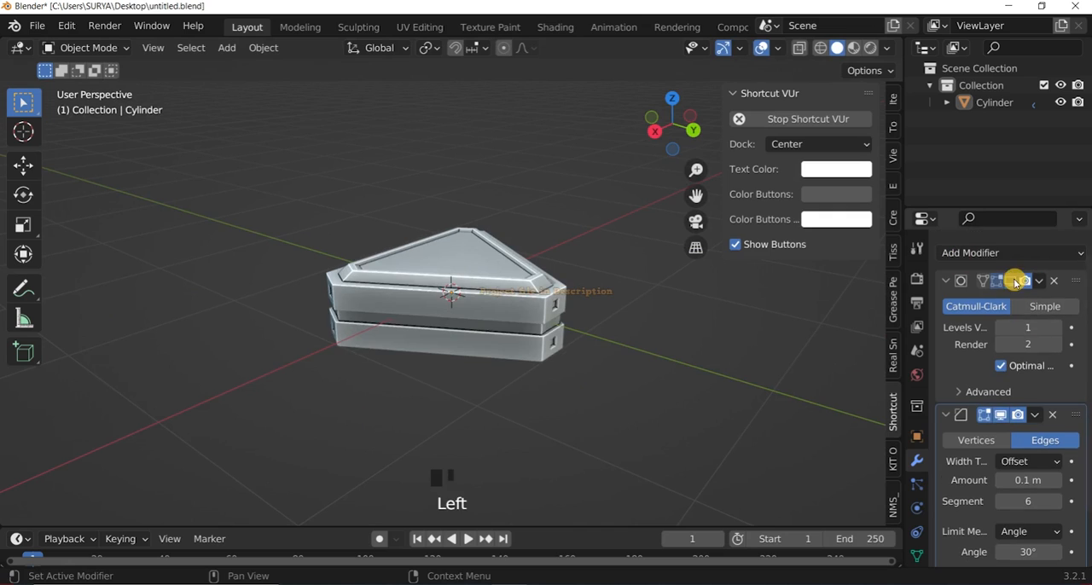
pyautogui.click(1055, 280)
pyautogui.scroll(2, 598, 201)
pyautogui.moveTo(671, 125)
pyautogui.mouseDown()
pyautogui.moveTo(668, 149)
pyautogui.moveTo(598, 112)
pyautogui.moveTo(662, 121)
pyautogui.mouseUp()
# Check the block's mesh in Edit Mode, return to Object Mode and save the file.
pyautogui.click(82, 49)
pyautogui.click(89, 86)
pyautogui.scroll(1, 84, 85)
pyautogui.click(82, 48)
pyautogui.click(89, 68)
pyautogui.click(39, 26)
pyautogui.click(62, 139)
pyautogui.scroll(-2, 528, 265)
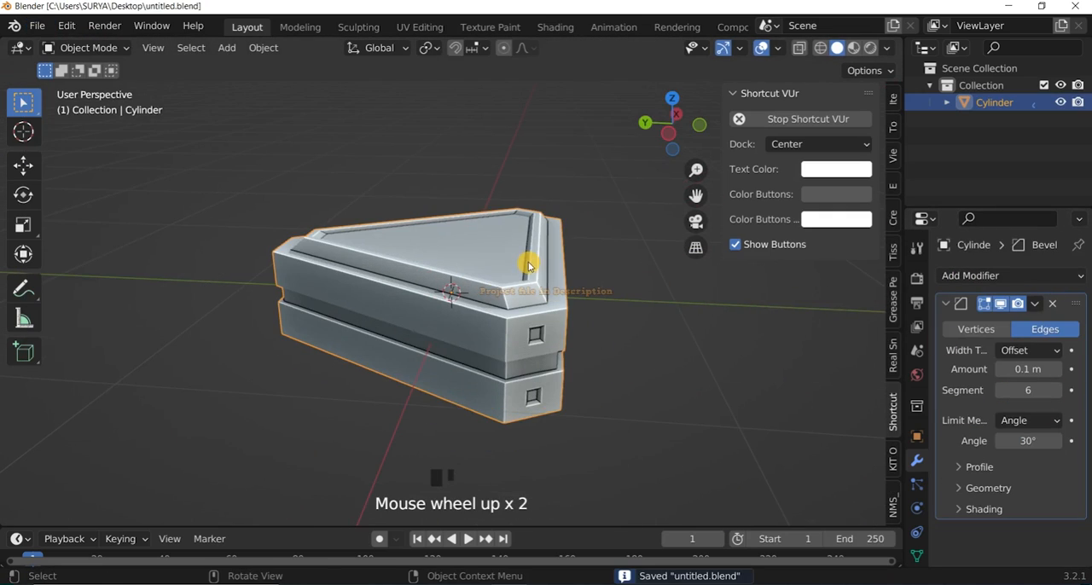
# Save the project as untitled2.blend and hide the sidebar to inspect the subdivided block.
pyautogui.click(36, 26)
pyautogui.click(67, 156)
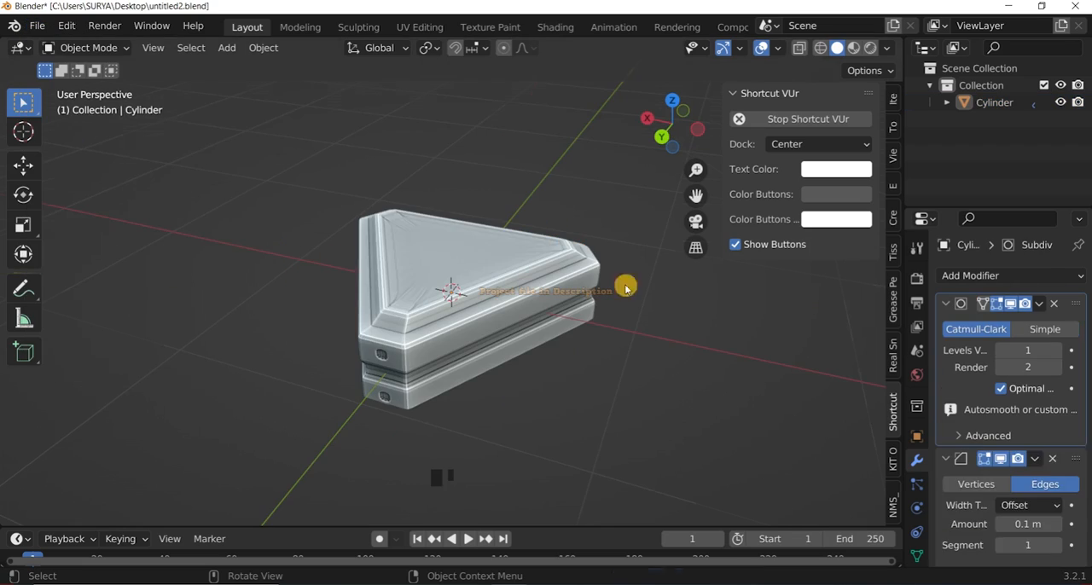
pyautogui.click(1053, 459)
pyautogui.click(37, 27)
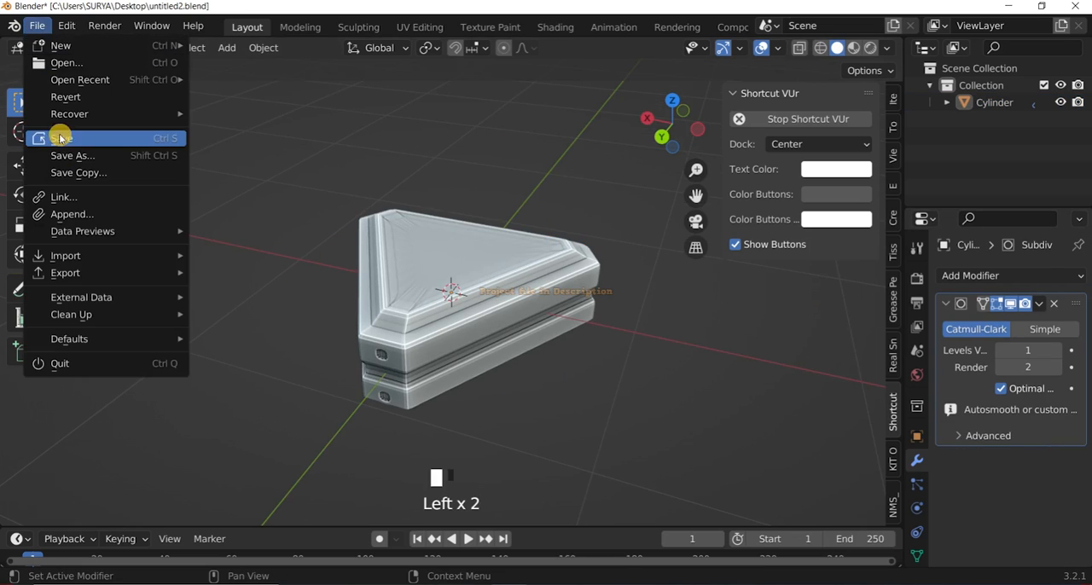
pyautogui.click(53, 134)
pyautogui.moveTo(672, 124); pyautogui.dragTo(648, 134)
pyautogui.press('n')
pyautogui.scroll(3, 455, 213)
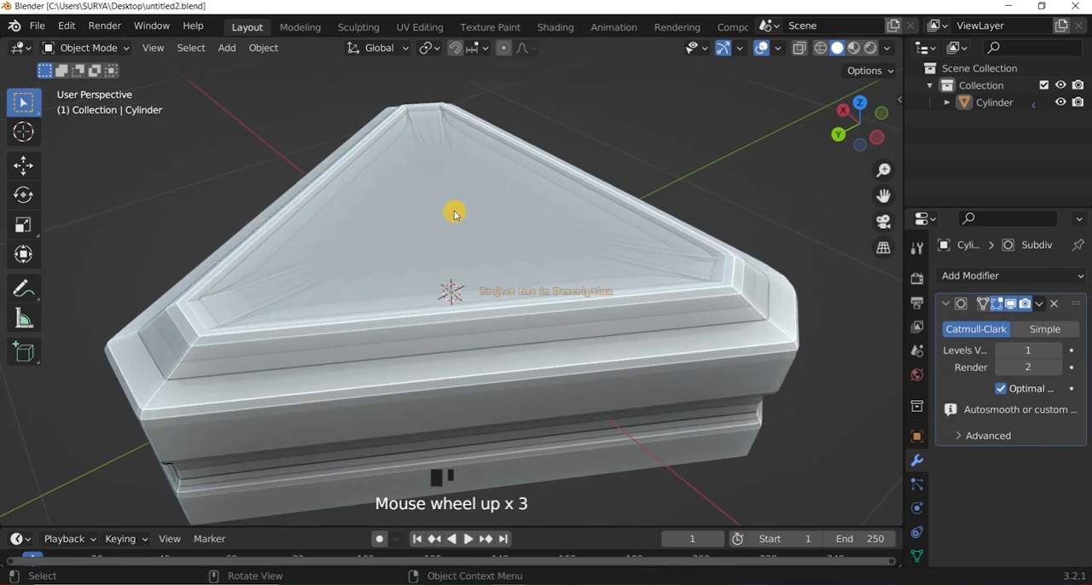
pyautogui.scroll(-1, 456, 214)
# Turn off the Subdivision modifier's viewport display and, in Edit Mode top view, knife-cut a triangular loop across the sunken top's radial edges.
pyautogui.click(1012, 305)
pyautogui.click(81, 48)
pyautogui.click(75, 89)
pyautogui.press('KP_7')
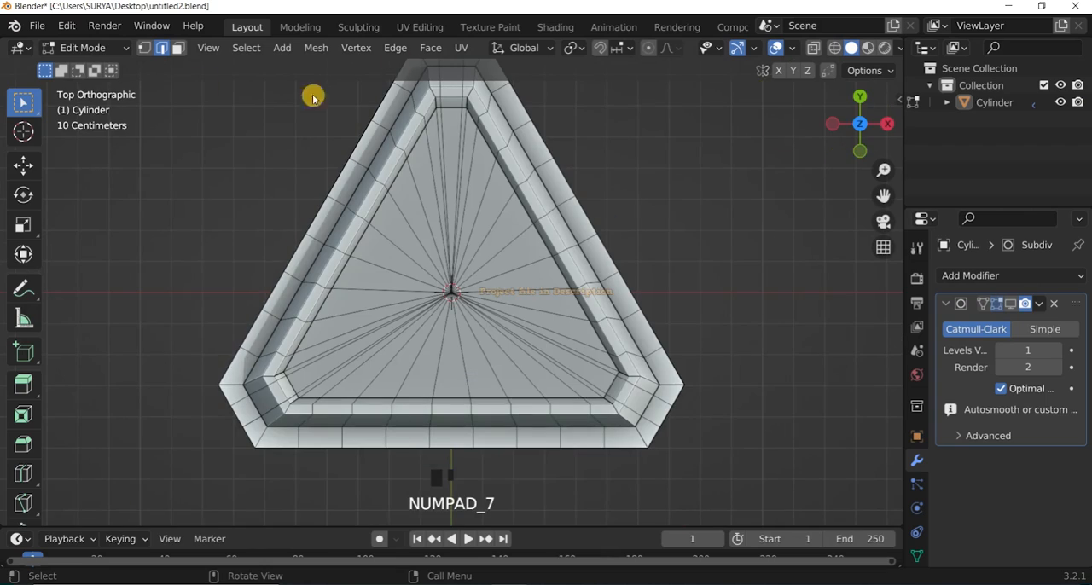
pyautogui.rightClick(163, 216)
pyautogui.click(163, 217)
pyautogui.click(451, 290)
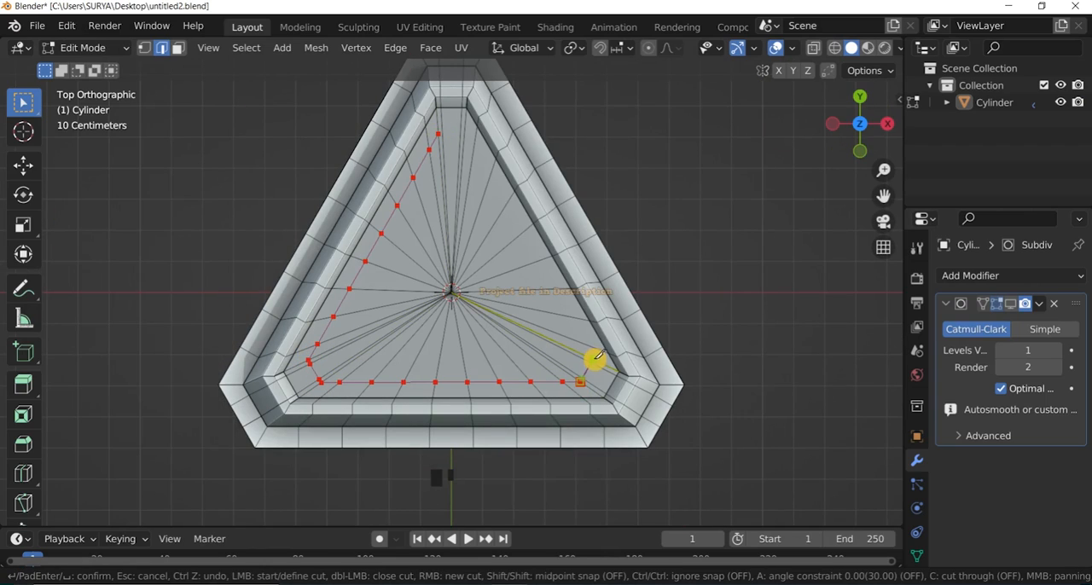
pyautogui.press('Return')
# Knife-cut two more concentric triangular loops on the sunken top, each closer to the centre.
pyautogui.rightClick(254, 288)
pyautogui.click(255, 269)
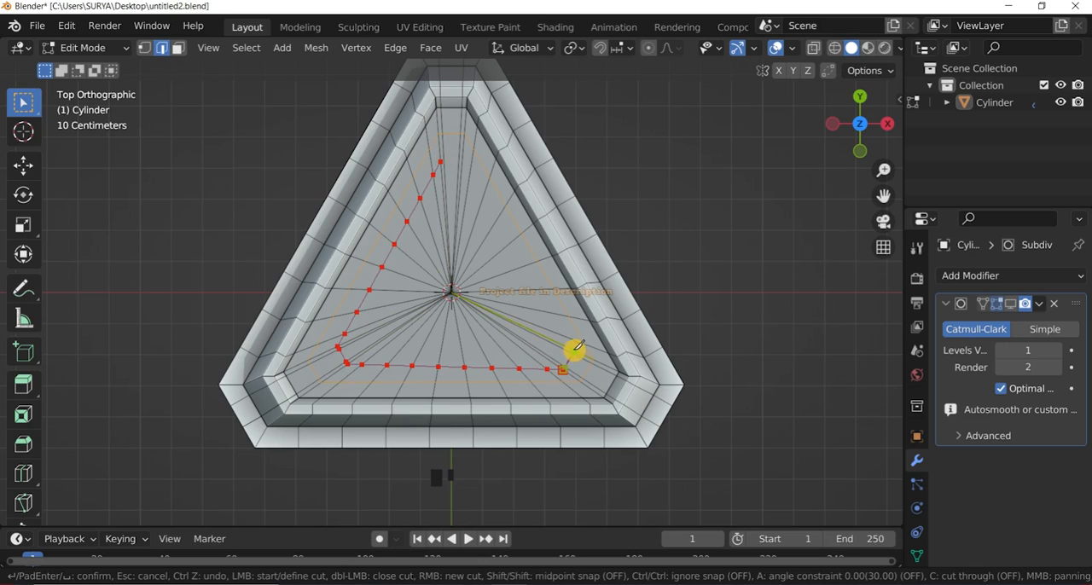
pyautogui.press('Escape')
pyautogui.scroll(1, 456, 193)
pyautogui.rightClick(348, 200)
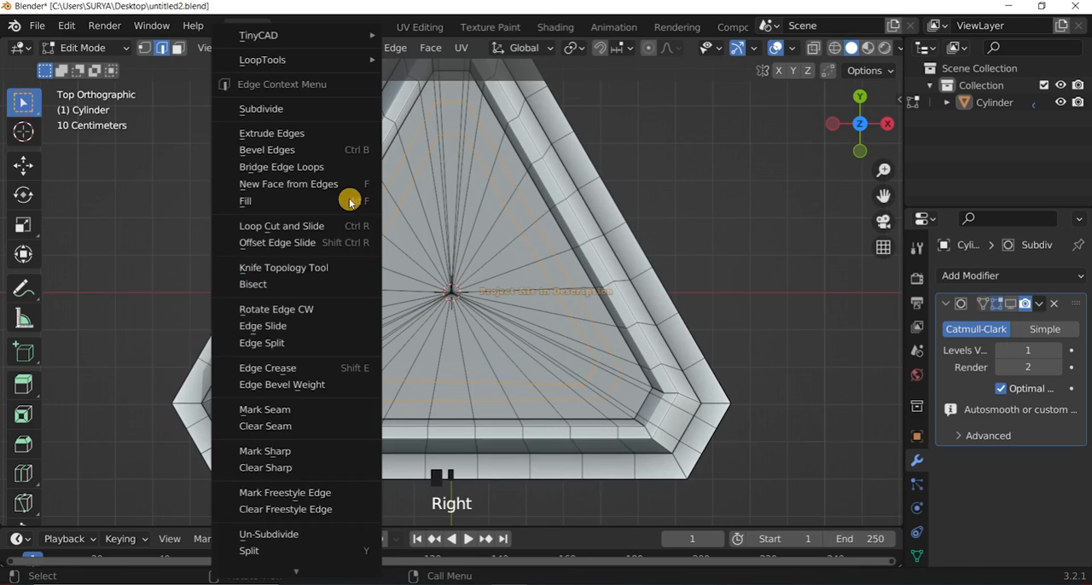
pyautogui.click(348, 200)
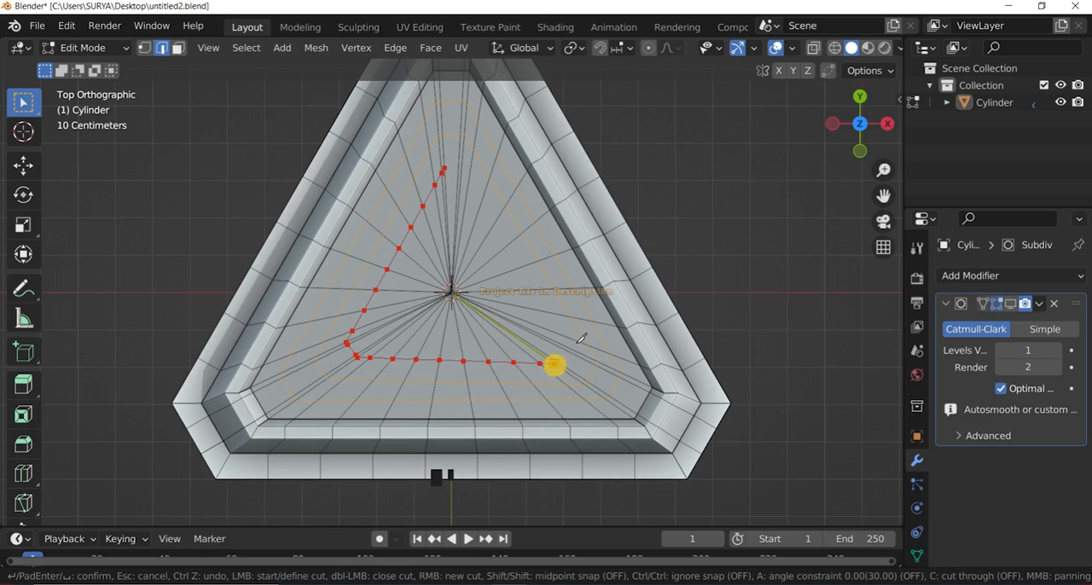
pyautogui.press('Return')
# Continue the concentric knife cuts on the sunken top with further triangular loops nearer the centre point.
pyautogui.rightClick(153, 129)
pyautogui.click(128, 263)
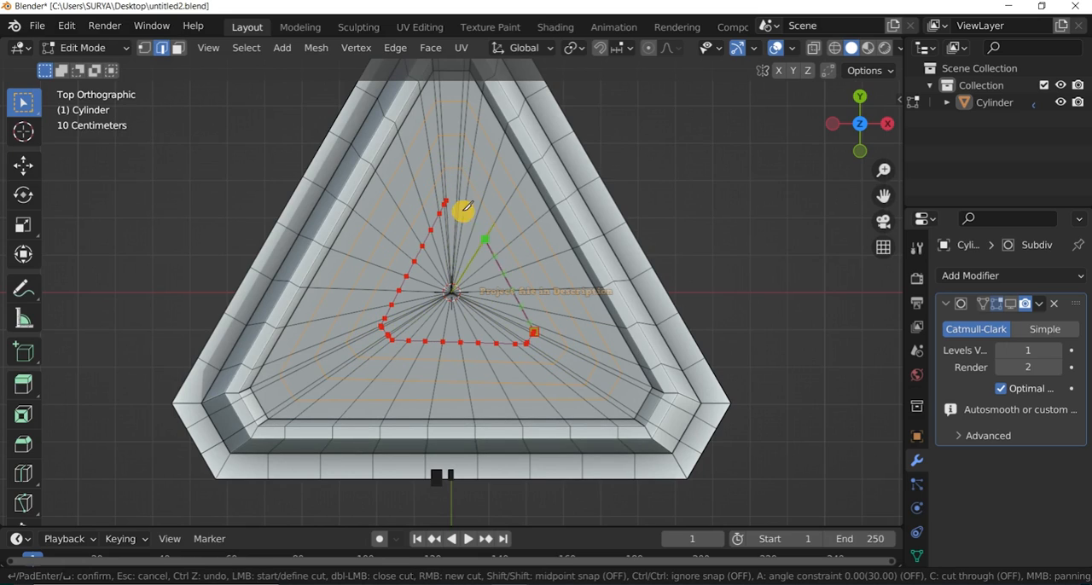
pyautogui.rightClick(683, 175)
pyautogui.click(683, 175)
pyautogui.scroll(1, 458, 220)
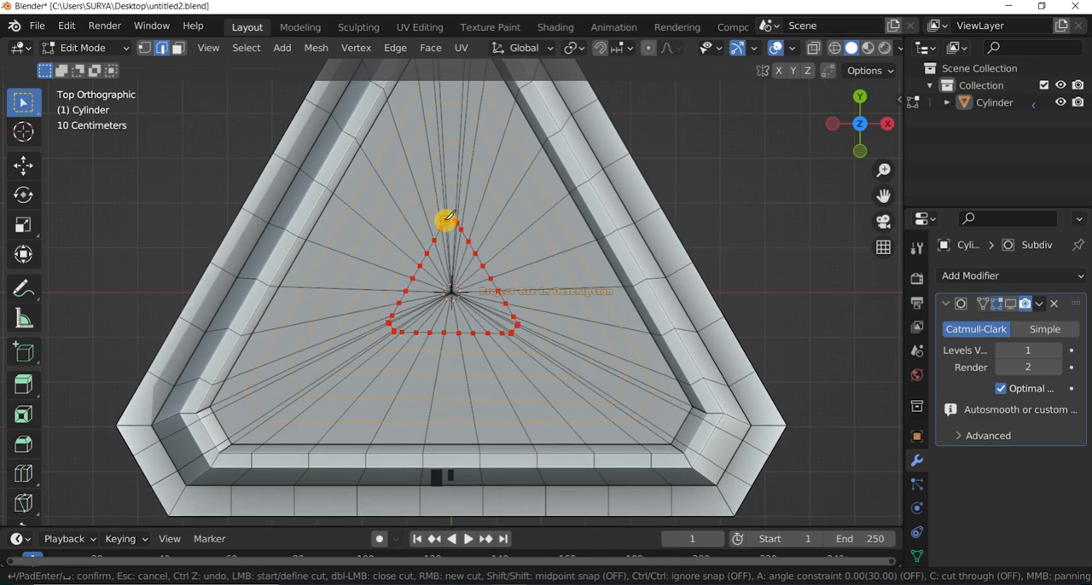
# Check the block in Object Mode, return to Edit Mode and clear the selection.
pyautogui.click(85, 50)
pyautogui.click(92, 69)
pyautogui.click(93, 49)
pyautogui.click(92, 87)
pyautogui.scroll(-3, 674, 192)
pyautogui.press('a')
pyautogui.press('a')
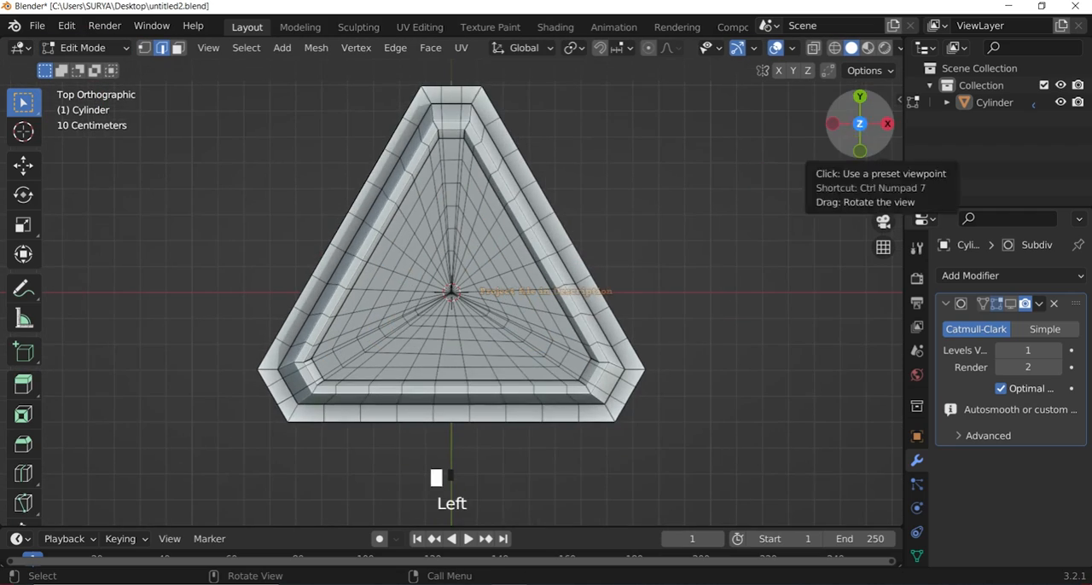
# Turn the Subdivision modifier's viewport display back on and save the file.
pyautogui.moveTo(860, 124)
pyautogui.mouseDown()
pyautogui.moveTo(853, 137)
pyautogui.moveTo(878, 120)
pyautogui.moveTo(849, 130)
pyautogui.mouseUp()
pyautogui.click(86, 47)
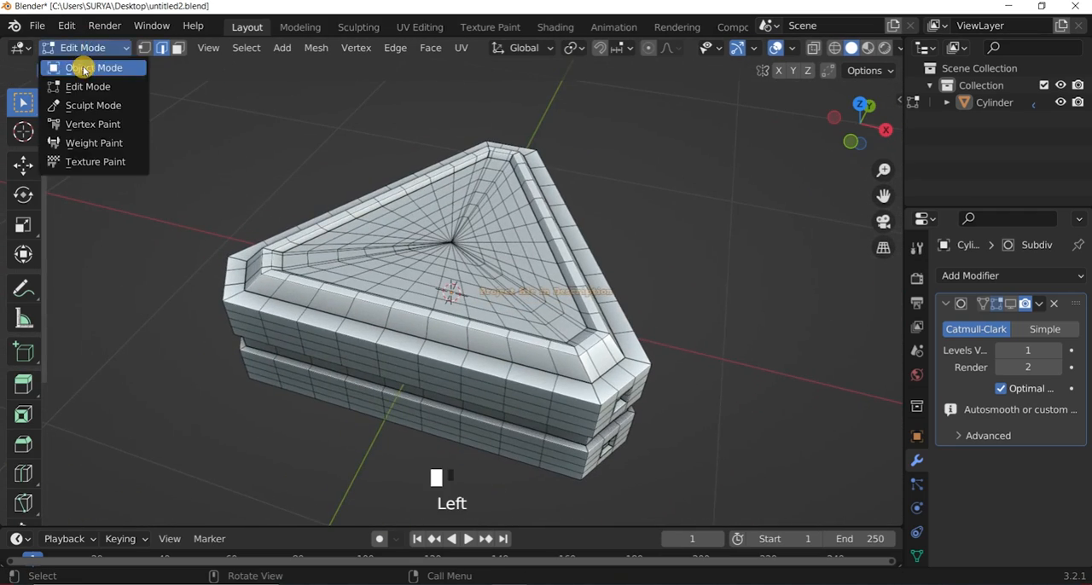
pyautogui.click(85, 71)
pyautogui.click(1011, 305)
pyautogui.click(54, 138)
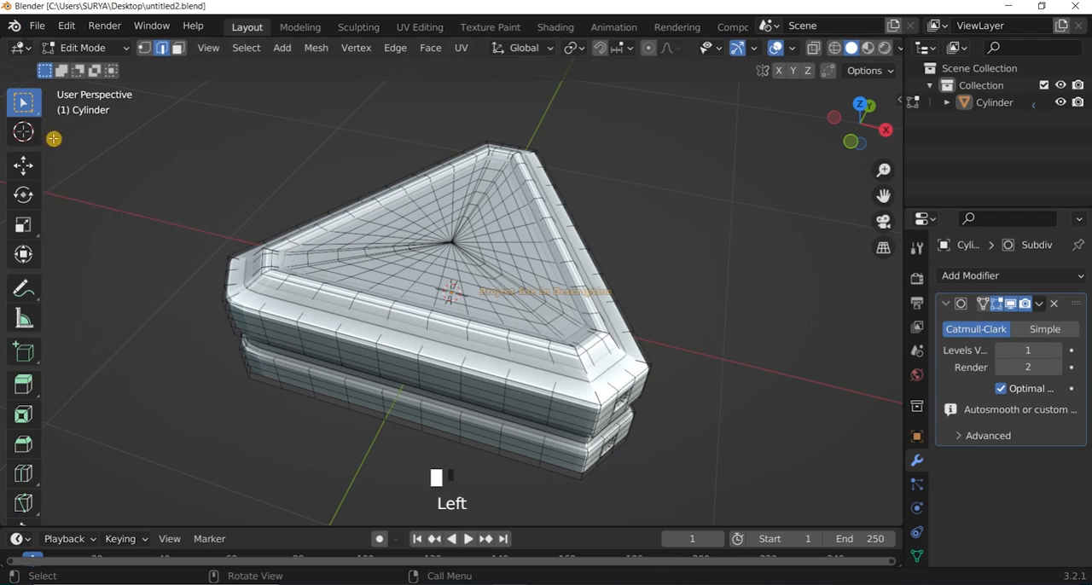
# Set the Subdivision modifier's viewport and render levels to 4, check the surface without overlays and save the file.
pyautogui.moveTo(1026, 349); pyautogui.dragTo(1048, 349)
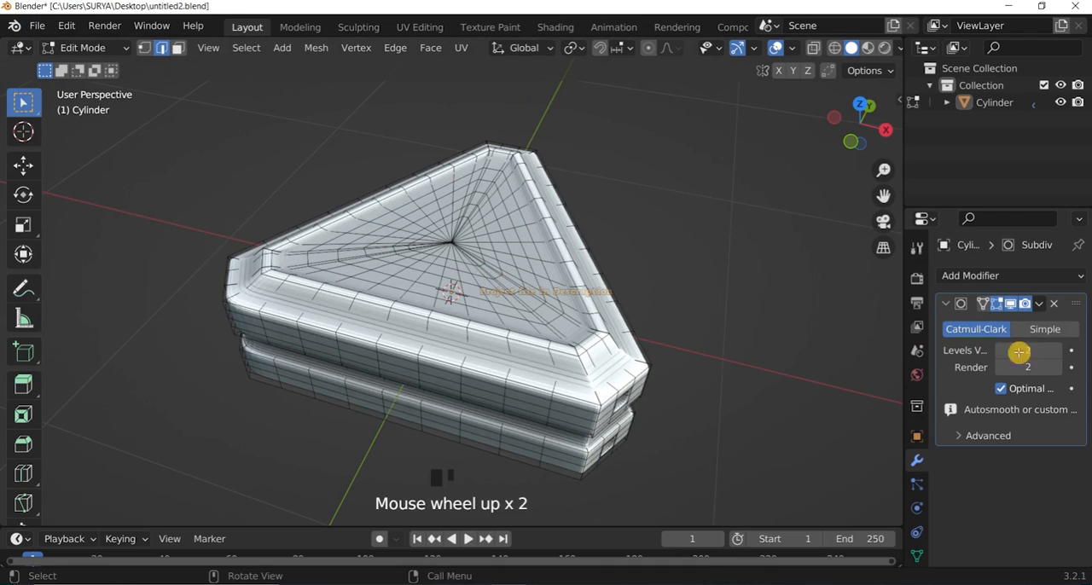
pyautogui.click(776, 49)
pyautogui.doubleClick(1028, 367)
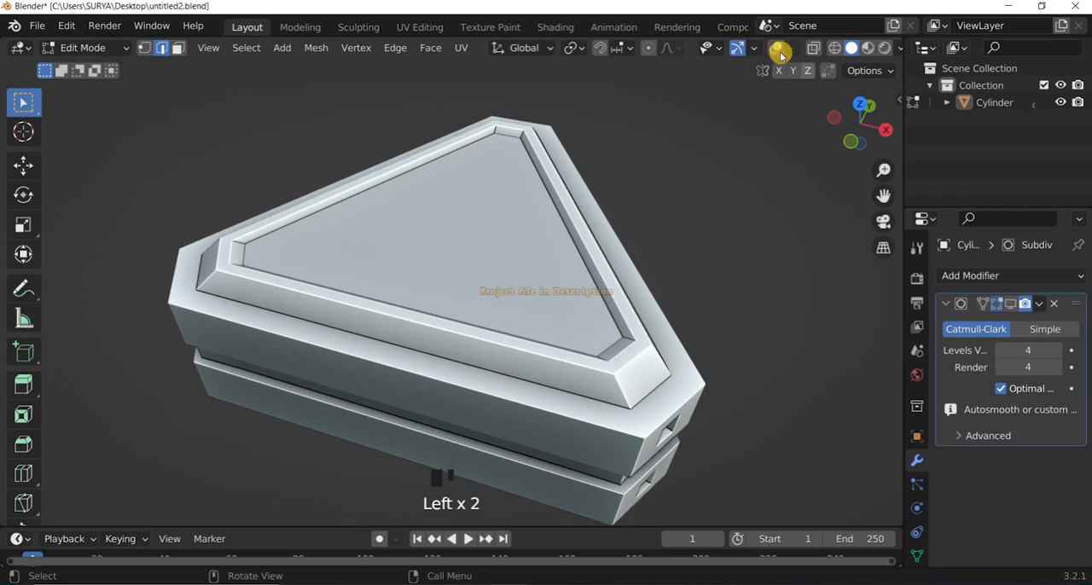
pyautogui.click(780, 49)
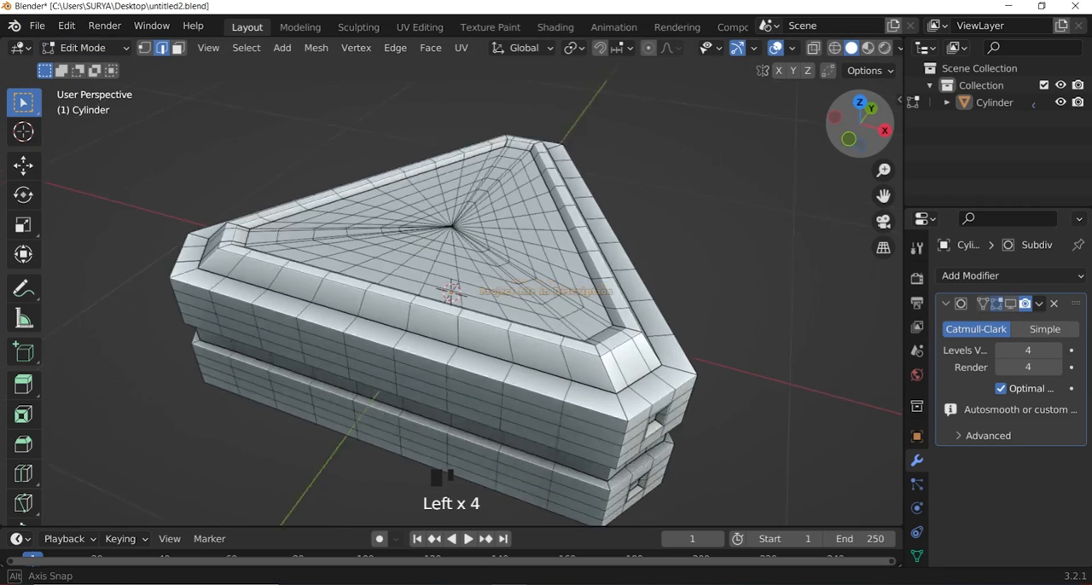
pyautogui.moveTo(46, 28); pyautogui.dragTo(71, 134)
pyautogui.scroll(1, 654, 270)
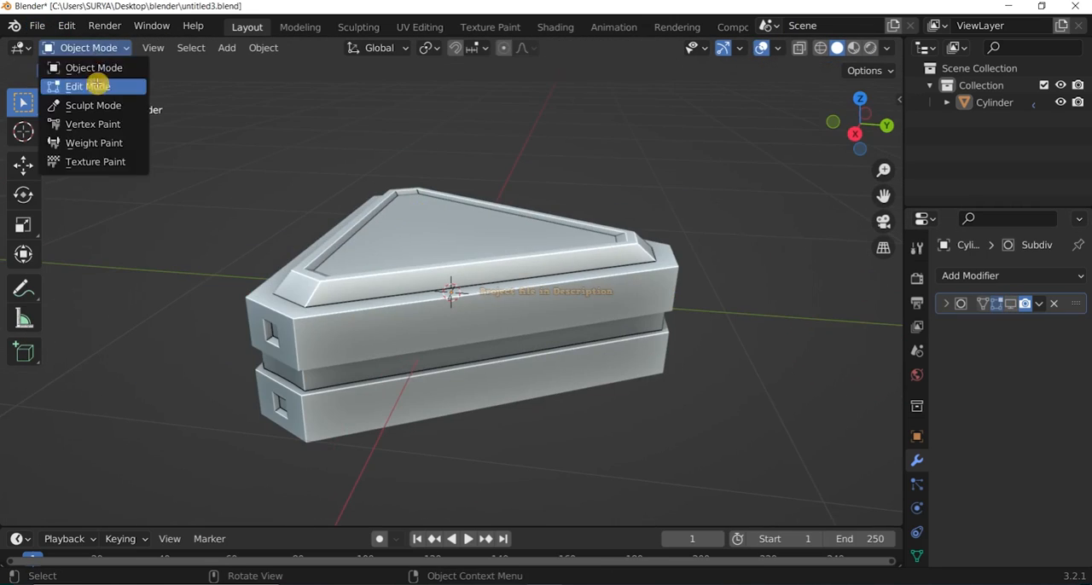
# Put the block in Edit Mode and enable the Subdivision modifier's viewport display.
pyautogui.click(85, 87)
pyautogui.click(101, 49)
pyautogui.click(93, 68)
pyautogui.click(96, 48)
pyautogui.click(88, 87)
pyautogui.scroll(1, 477, 256)
pyautogui.click(1012, 304)
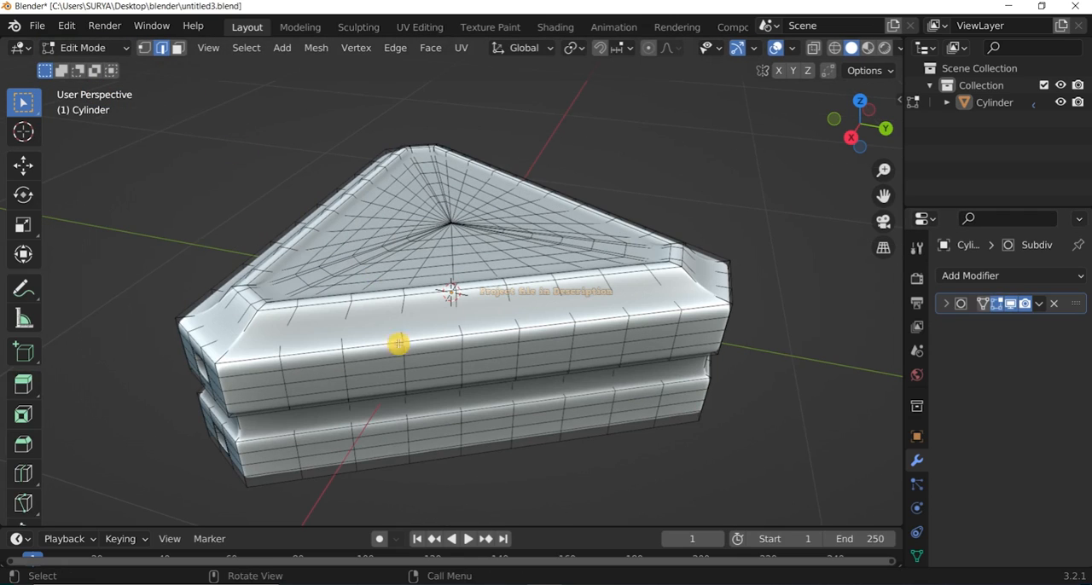
# Add an edge loop around the sloped rim of the block's top and slide it toward the rim's base.
pyautogui.hotkey('ctrl', 'z')
pyautogui.hotkey('ctrl', 'z')
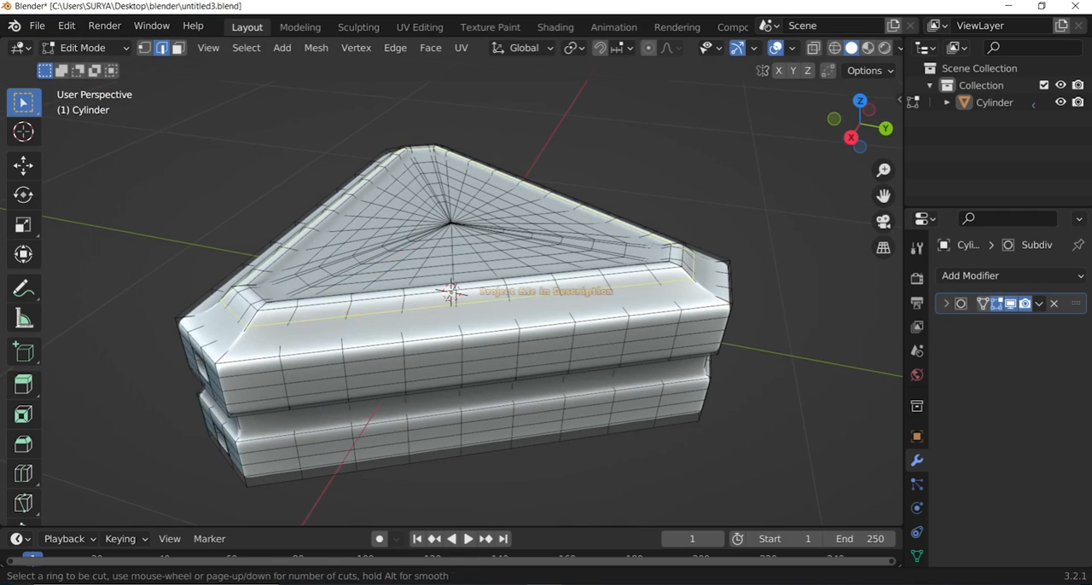
pyautogui.click(336, 324)
pyautogui.click(337, 345)
pyautogui.click(426, 117)
pyautogui.moveTo(843, 126); pyautogui.dragTo(896, 166)
# Add loop cuts around the sunken top panel between the existing concentric loops.
pyautogui.hotkey('ctrl', 'r')
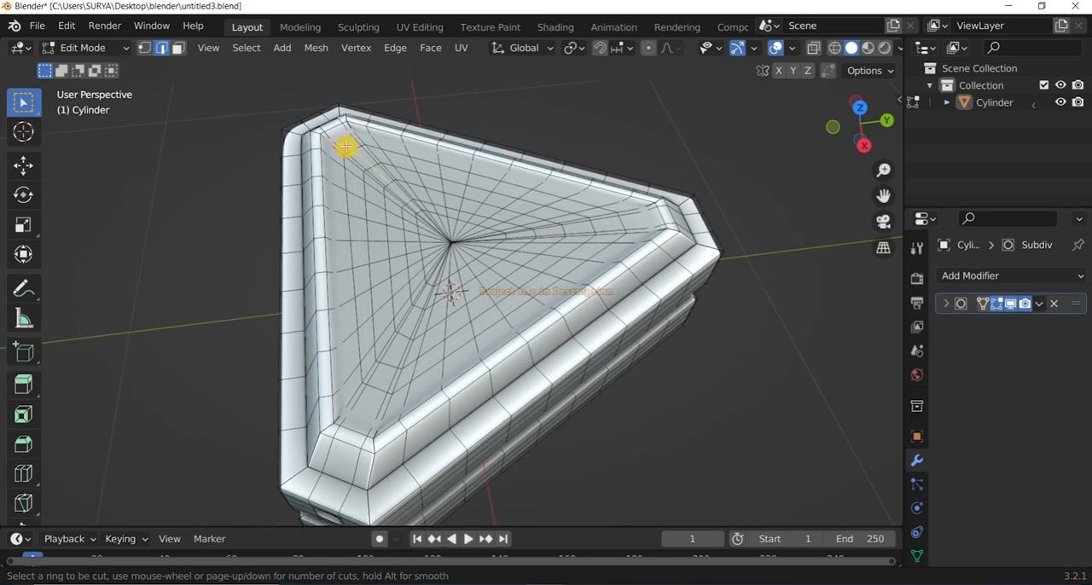
pyautogui.click(364, 146)
pyautogui.click(456, 94)
pyautogui.click(452, 96)
pyautogui.hotkey('ctrl', 'r')
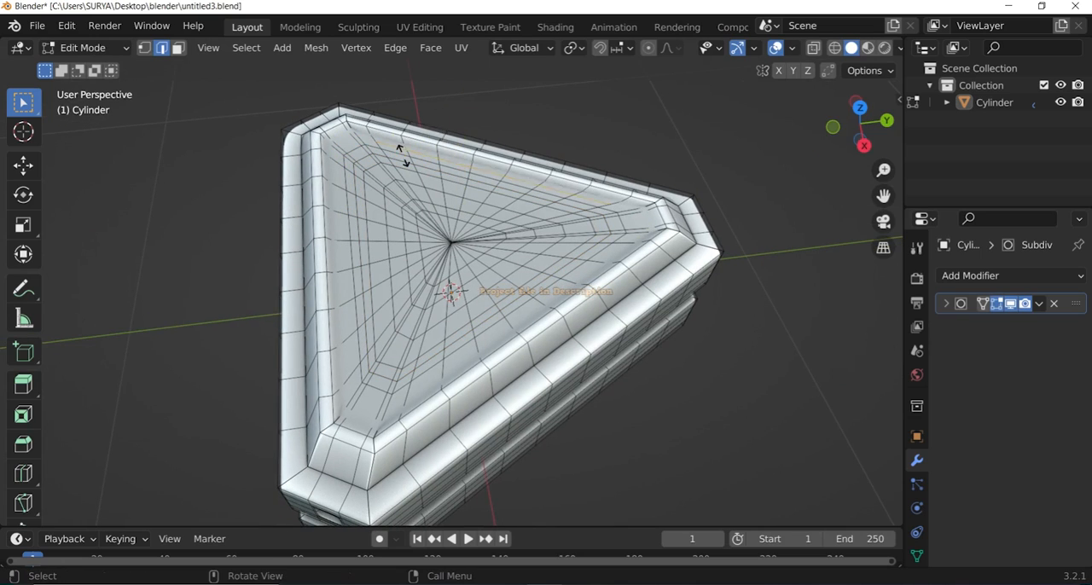
pyautogui.click(403, 156)
# Knife-cut a closed loop around the sunken top panel just inside its raised rim.
pyautogui.click(93, 49)
pyautogui.click(89, 67)
pyautogui.hotkey('ctrl', 'z')
pyautogui.hotkey('ctrl', 'z')
pyautogui.rightClick(151, 134)
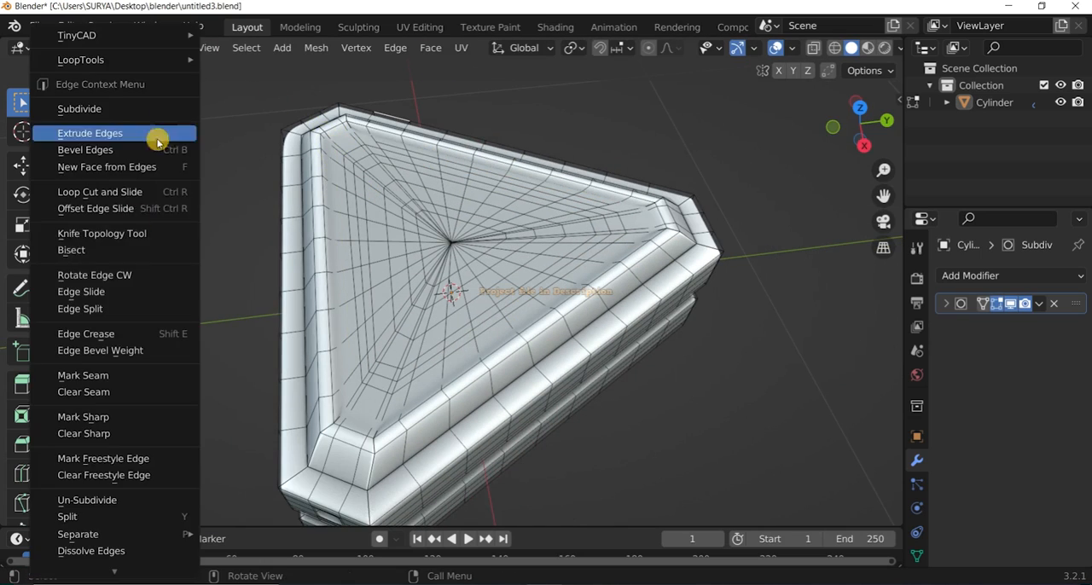
pyautogui.click(94, 234)
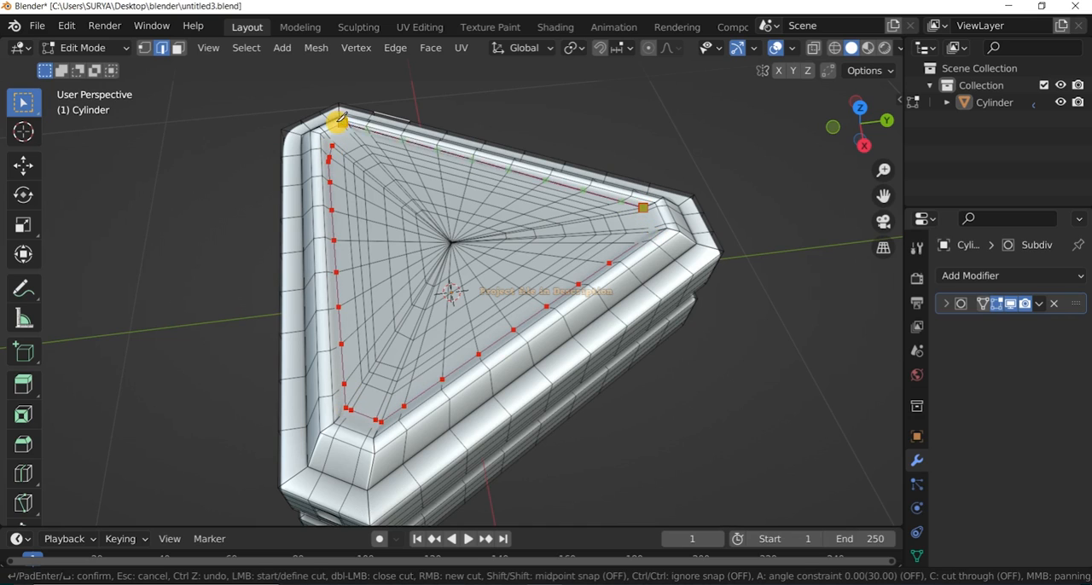
pyautogui.press('Escape')
pyautogui.scroll(-1, 341, 152)
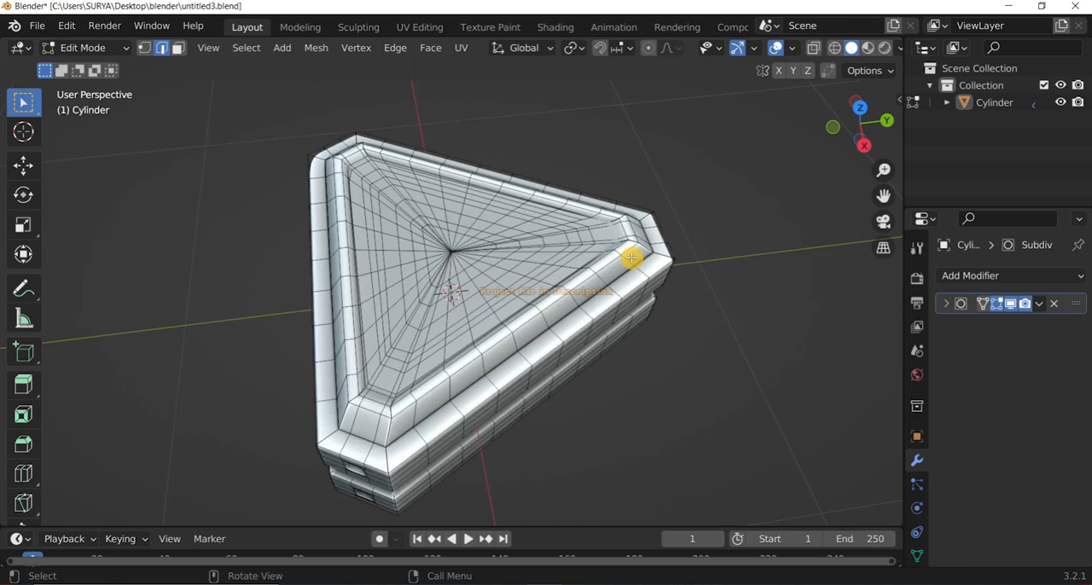
# Add a supporting edge loop around the raised rim of the top and check the shading without overlays.
pyautogui.scroll(2, 634, 258)
pyautogui.hotkey('ctrl', 'r')
pyautogui.click(693, 195)
pyautogui.scroll(-5, 594, 124)
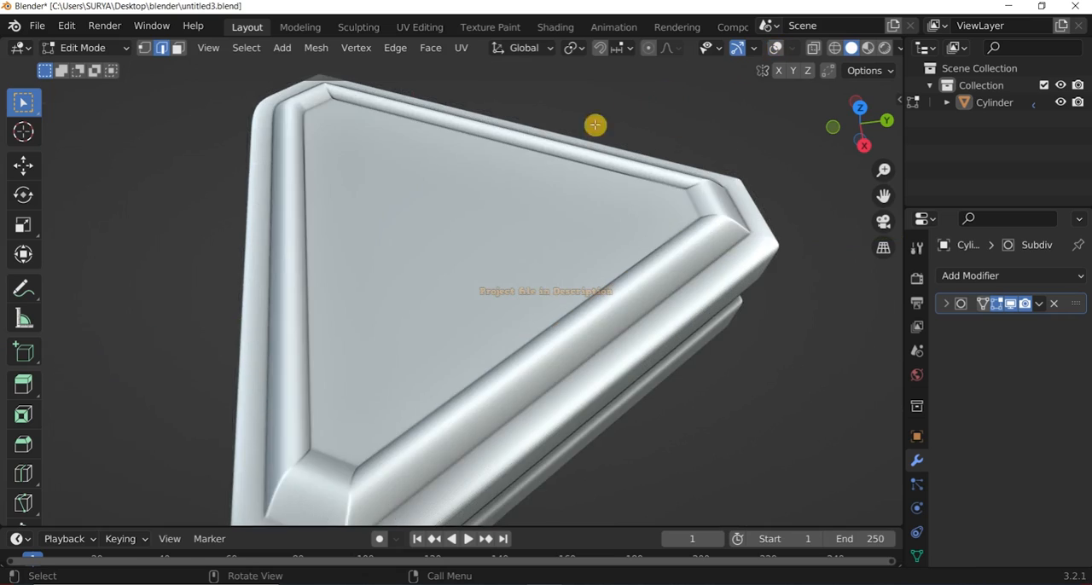
pyautogui.moveTo(844, 134); pyautogui.dragTo(784, 134)
pyautogui.scroll(3, 397, 174)
# Add edge loops around the sloped rim and the flat ledge outside it.
pyautogui.hotkey('ctrl', 'r')
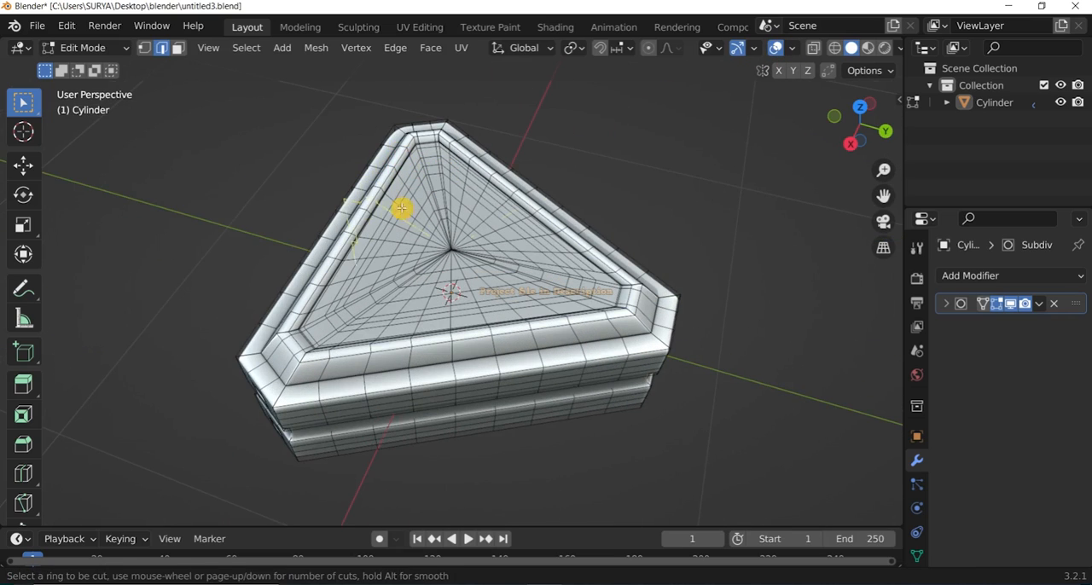
pyautogui.moveTo(849, 103); pyautogui.dragTo(858, 128)
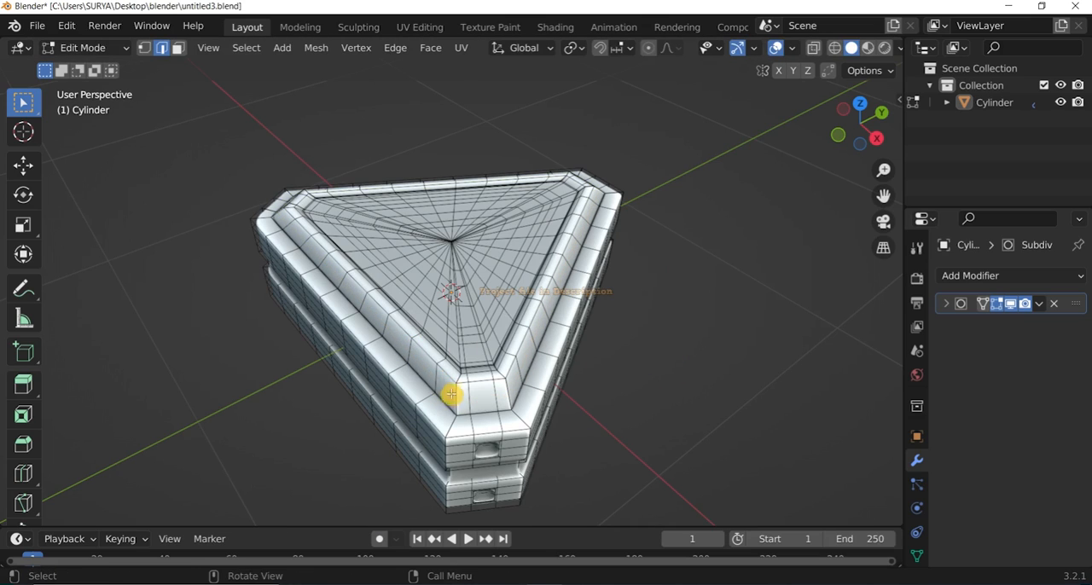
pyautogui.click(436, 383)
pyautogui.click(674, 338)
pyautogui.hotkey('ctrl', 'r')
pyautogui.scroll(1, 548, 350)
pyautogui.click(549, 350)
pyautogui.click(635, 331)
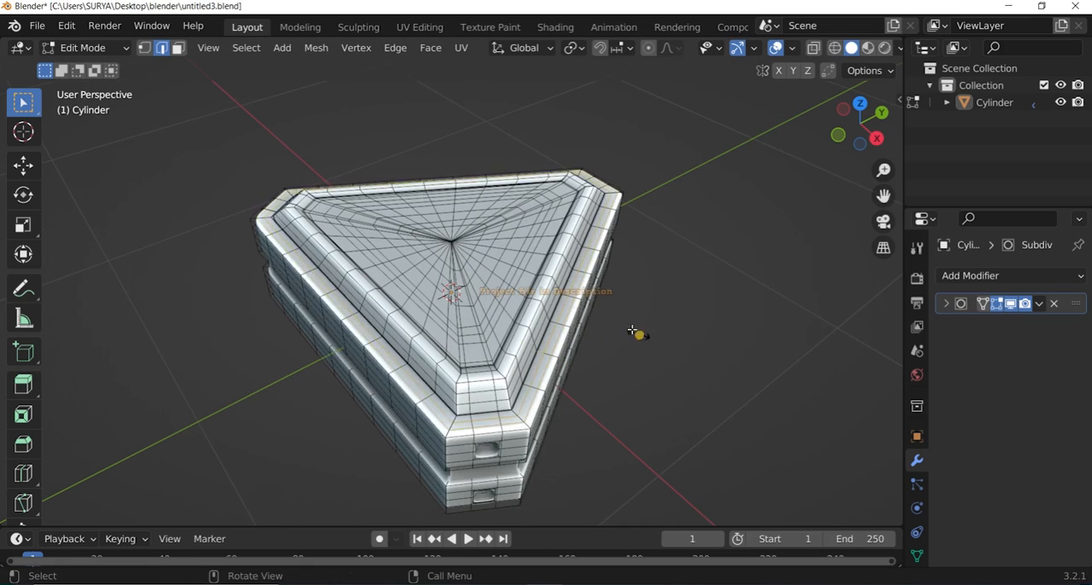
# Check the smoothed block from the side in Object Mode, then return to Edit Mode.
pyautogui.press('Tab')
pyautogui.scroll(-2, 704, 215)
pyautogui.moveTo(862, 121); pyautogui.dragTo(876, 95)
pyautogui.click(98, 48)
pyautogui.click(89, 87)
# Add three vertical edge loops on each side of the corner recesses and horizontal loops across the upper block.
pyautogui.scroll(3, 392, 351)
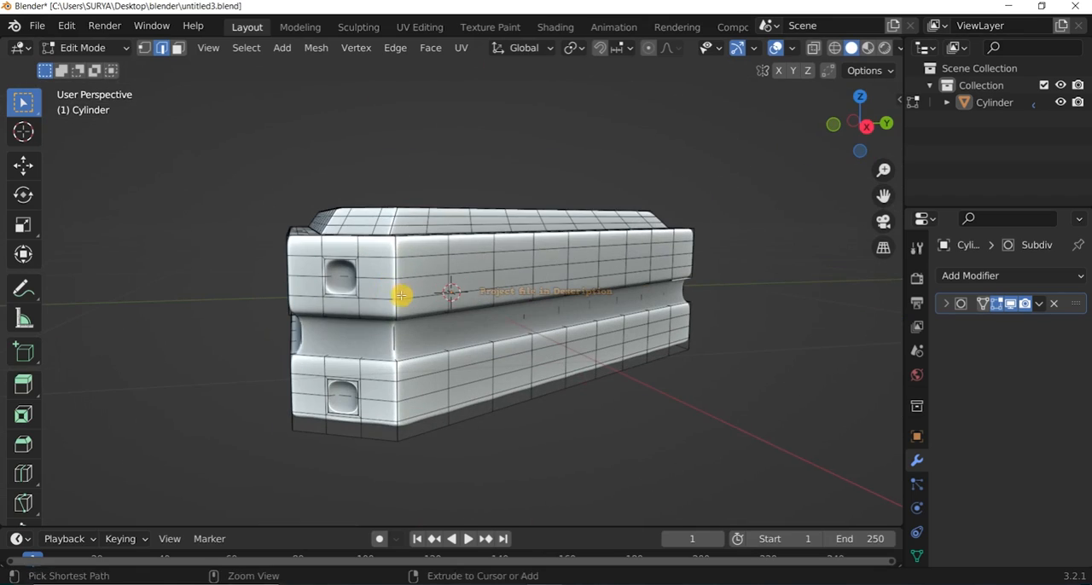
pyautogui.click(299, 288)
pyautogui.scroll(2, 299, 288)
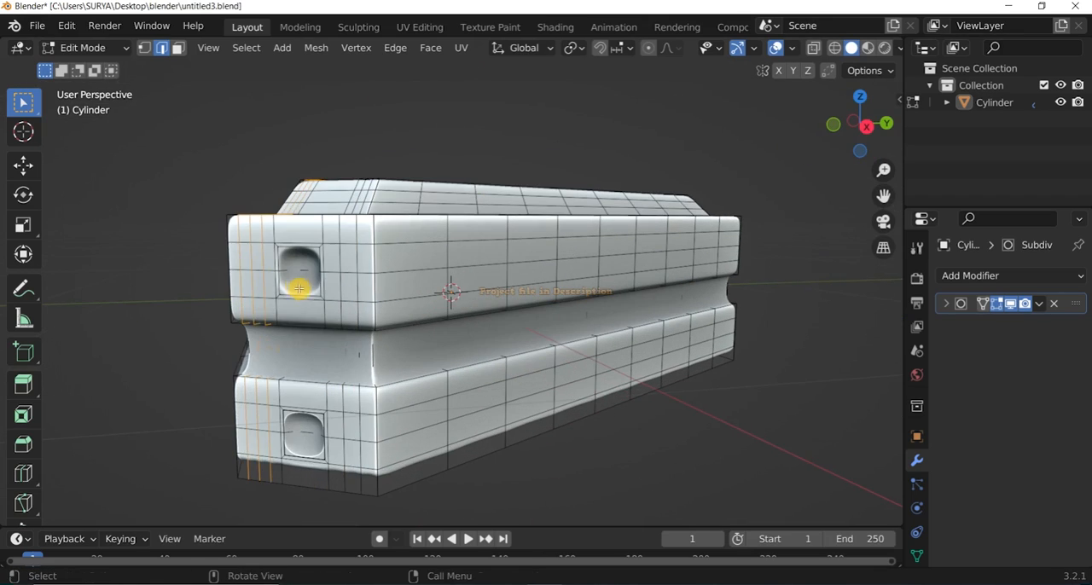
pyautogui.click(257, 268)
pyautogui.rightClick(335, 222)
pyautogui.scroll(-2, 756, 448)
# Add vertical edge loops through the corner recesses and a horizontal loop across the upper recess.
pyautogui.hotkey('ctrl', 'r')
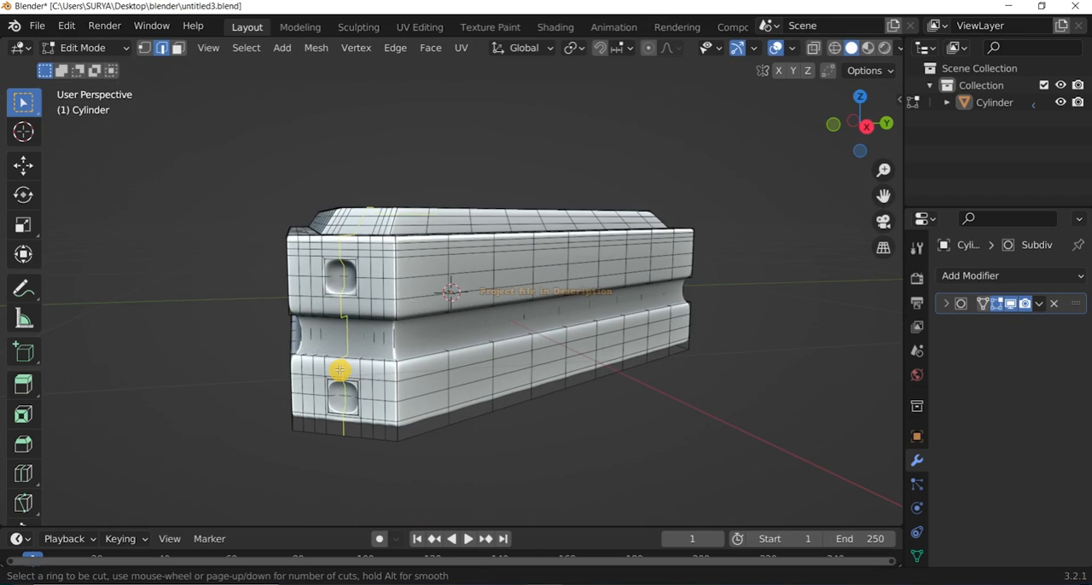
pyautogui.click(579, 445)
pyautogui.scroll(3, 283, 257)
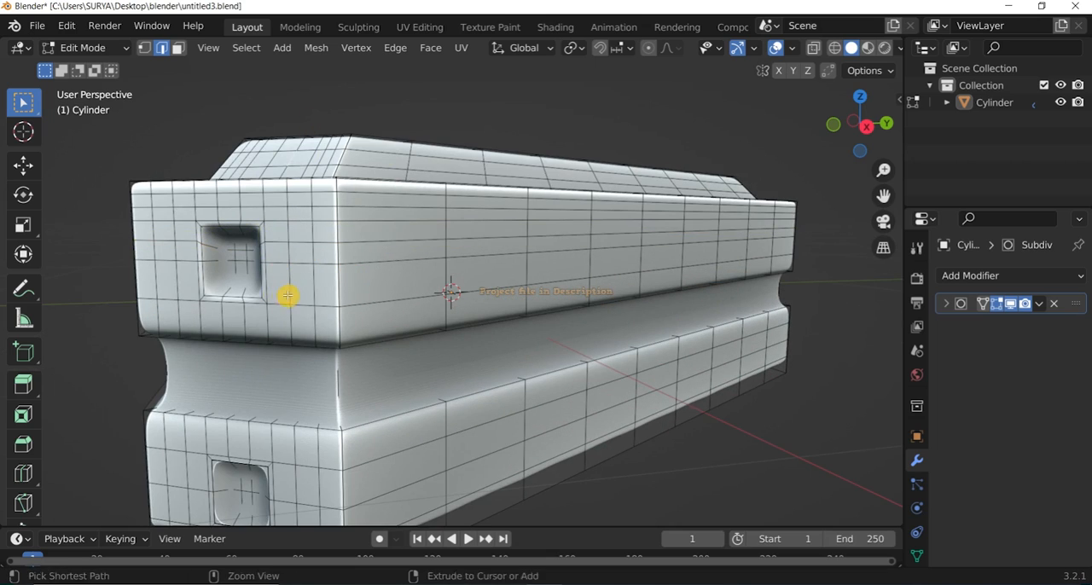
pyautogui.rightClick(266, 289)
pyautogui.scroll(-5, 466, 151)
pyautogui.scroll(2, 466, 151)
pyautogui.moveTo(860, 128); pyautogui.dragTo(888, 126)
pyautogui.scroll(2, 535, 374)
# Add horizontal edge loops through the lower corner recess to sharpen its shape.
pyautogui.hotkey('ctrl', 'r')
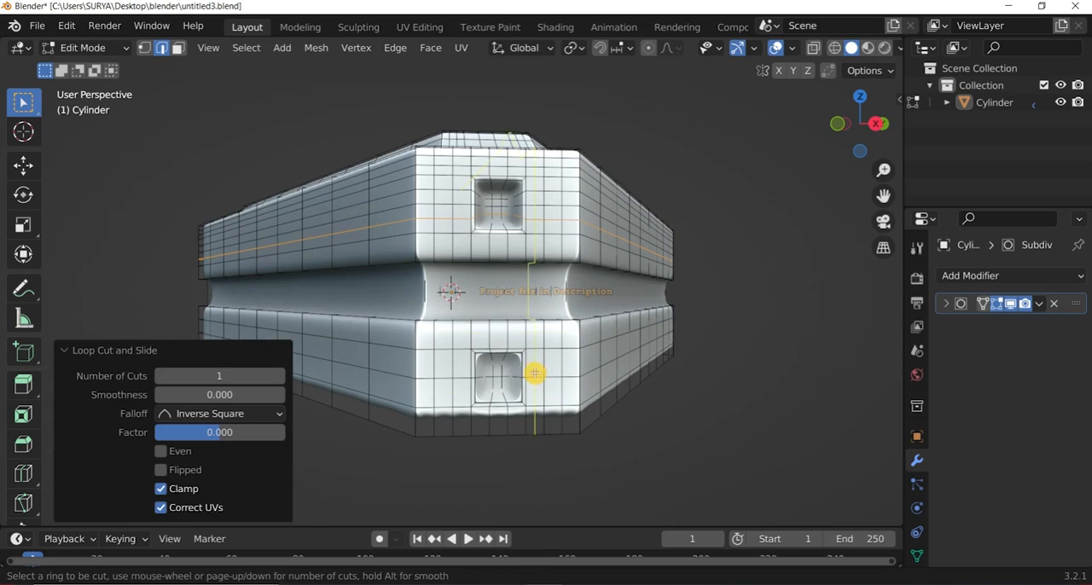
pyautogui.scroll(2, 674, 452)
pyautogui.hotkey('ctrl', 'r')
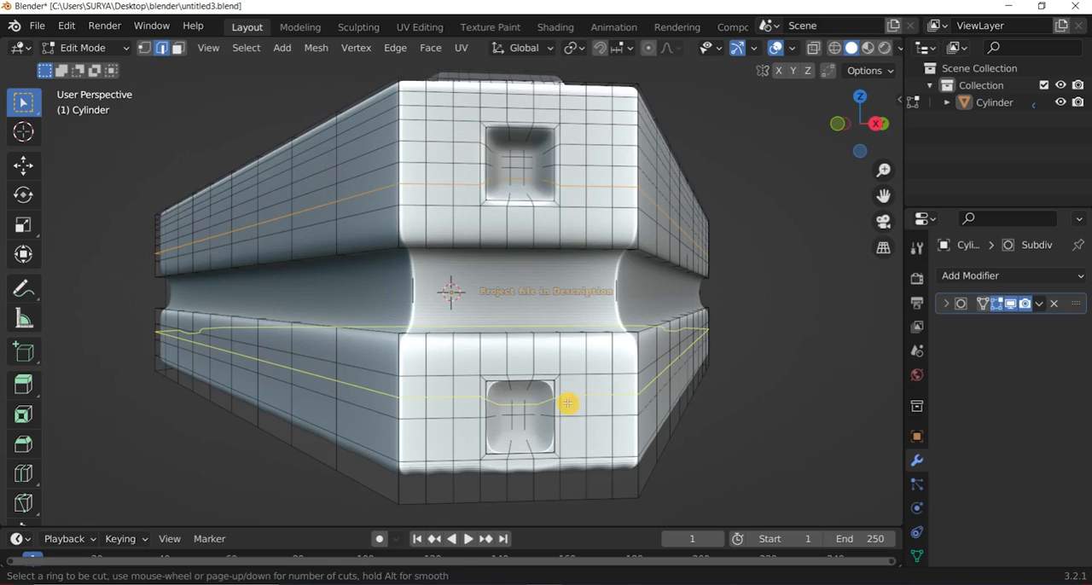
pyautogui.click(736, 427)
# Add another vertical edge loop through both corner recesses and check the block in Object Mode.
pyautogui.hotkey('ctrl', 'r')
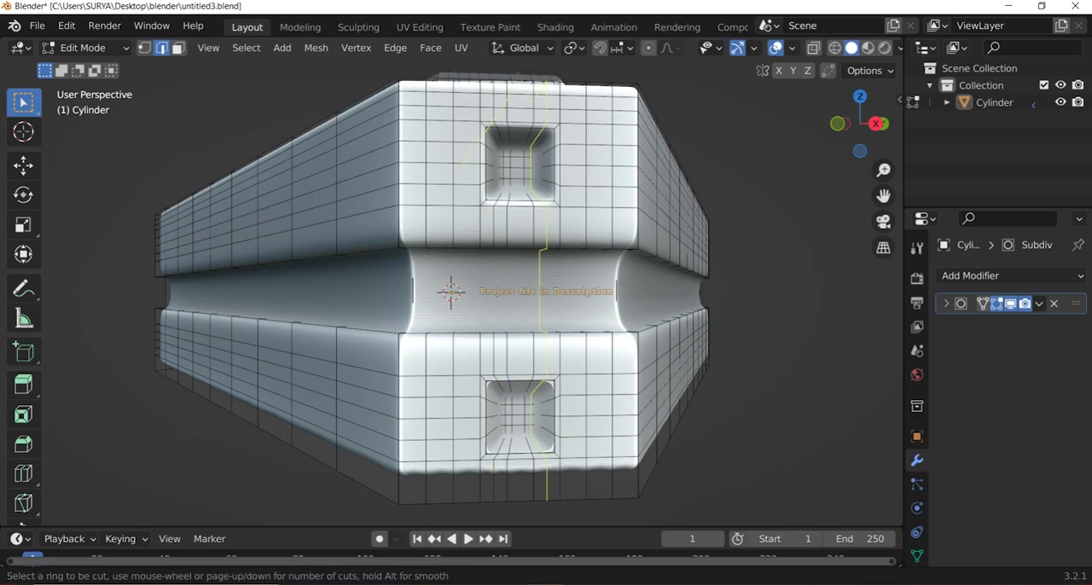
pyautogui.click(796, 390)
pyautogui.moveTo(861, 124); pyautogui.dragTo(813, 160)
pyautogui.click(90, 48)
pyautogui.click(90, 69)
pyautogui.scroll(-1, 453, 400)
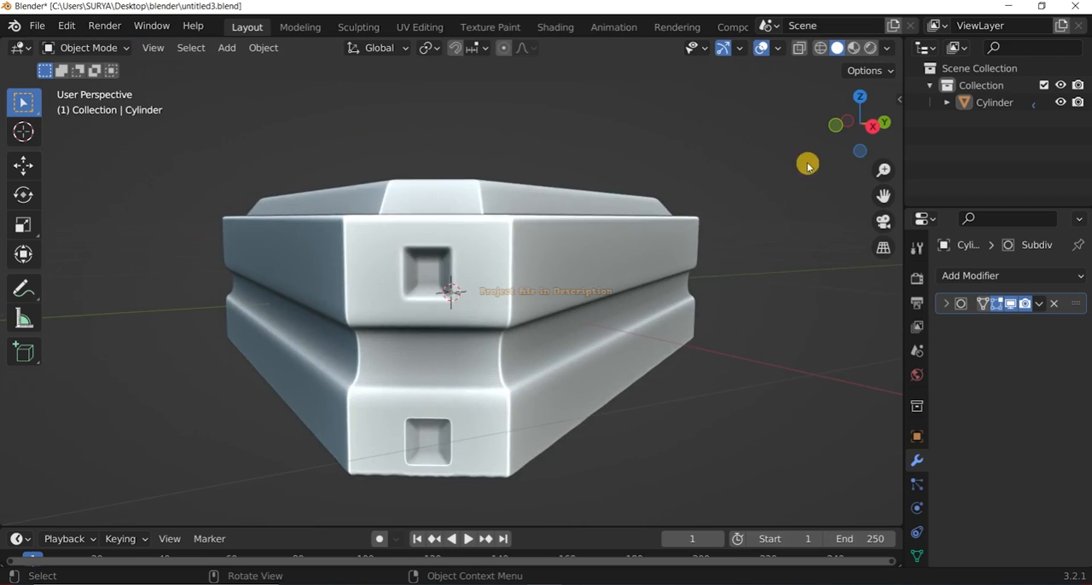
# Add three vertical edge loops through the recesses at another corner and return to Object Mode to check the block.
pyautogui.moveTo(857, 126); pyautogui.dragTo(699, 140)
pyautogui.click(90, 48)
pyautogui.click(89, 86)
pyautogui.hotkey('ctrl', 'r')
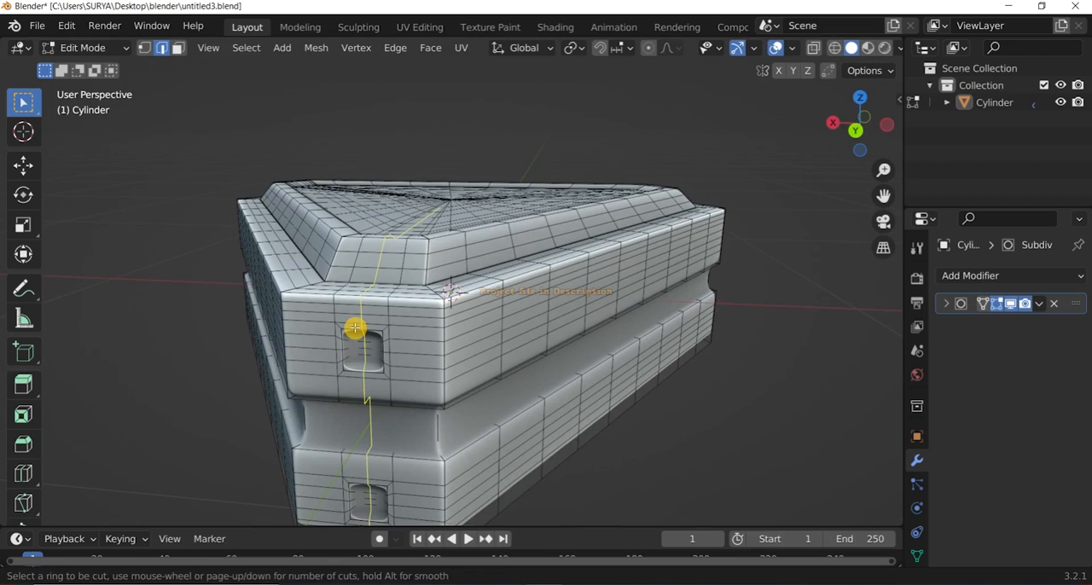
pyautogui.moveTo(696, 299); pyautogui.dragTo(451, 338, button='middle')
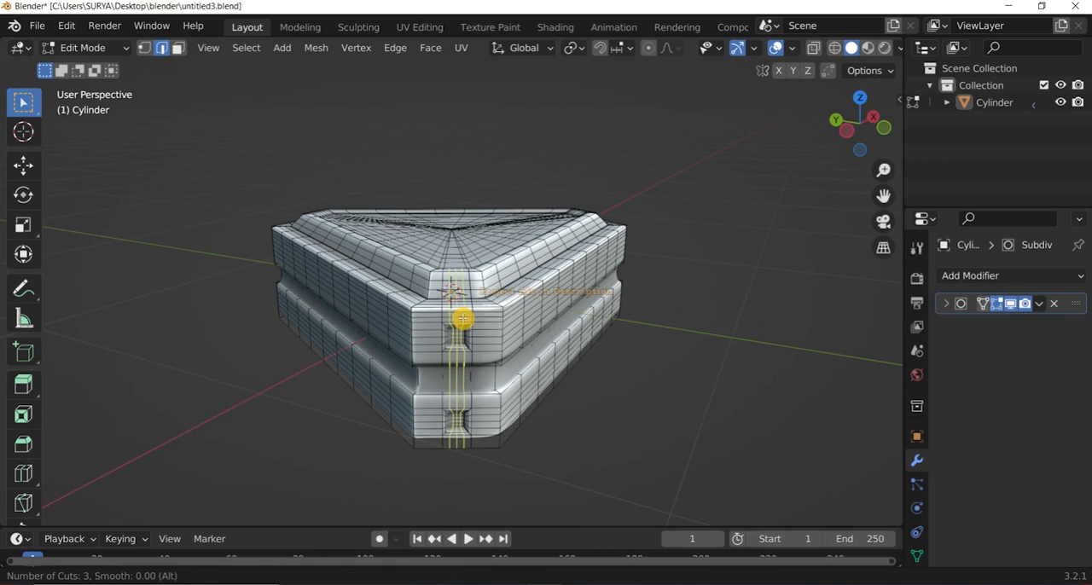
pyautogui.click(90, 48)
pyautogui.click(90, 68)
# Add a horizontal edge loop close to the lower edge of the upper block.
pyautogui.moveTo(871, 119); pyautogui.dragTo(852, 87)
pyautogui.click(90, 48)
pyautogui.click(90, 87)
pyautogui.scroll(1, 285, 259)
pyautogui.hotkey('ctrl', 'r')
pyautogui.click(185, 220)
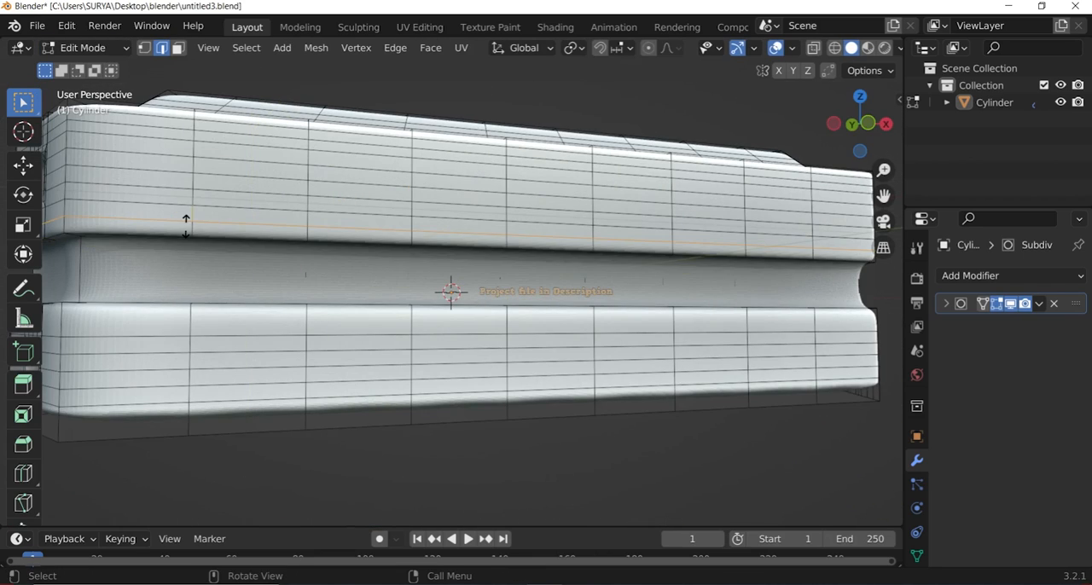
pyautogui.click(186, 228)
# Add a horizontal edge loop close to the bottom edge of the lower block.
pyautogui.hotkey('ctrl', 'z')
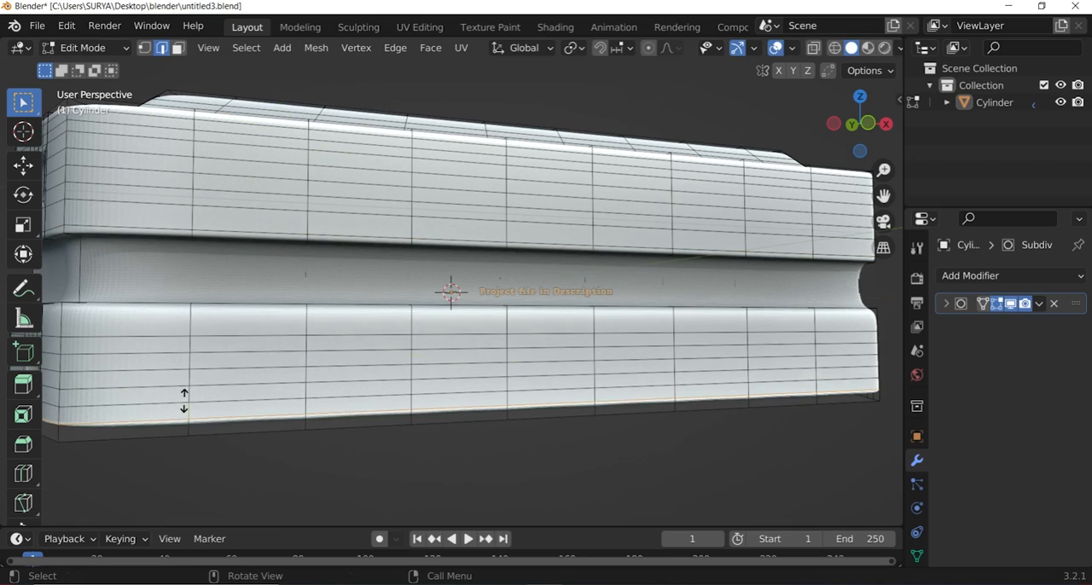
pyautogui.click(183, 394)
pyautogui.click(359, 458)
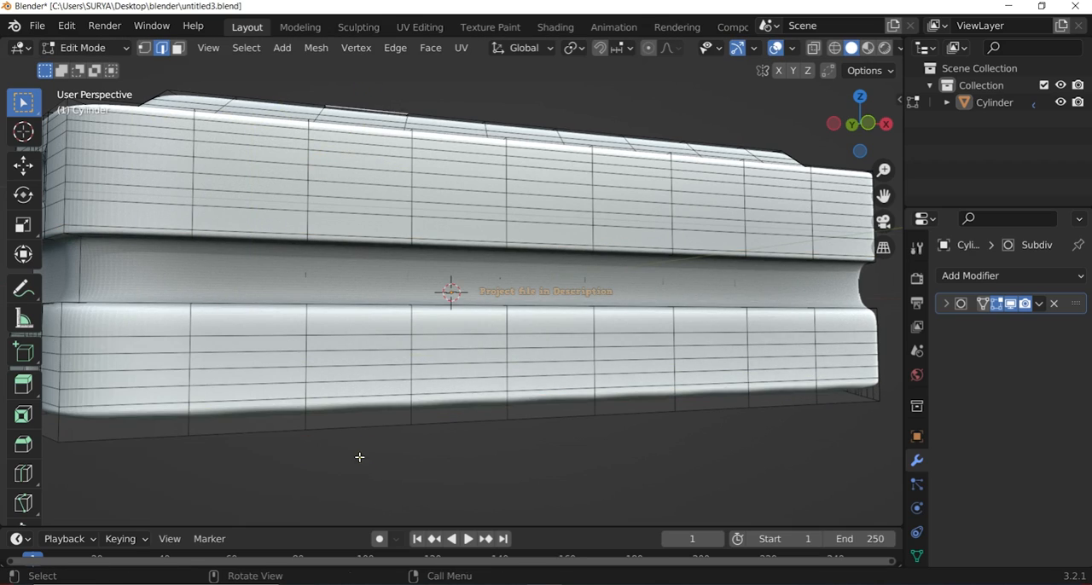
pyautogui.click(186, 425)
pyautogui.click(329, 444)
pyautogui.scroll(-2, 490, 295)
pyautogui.scroll(1, 478, 293)
# Add horizontal edge loops close to the upper and lower edges of the middle groove.
pyautogui.hotkey('ctrl', 'r')
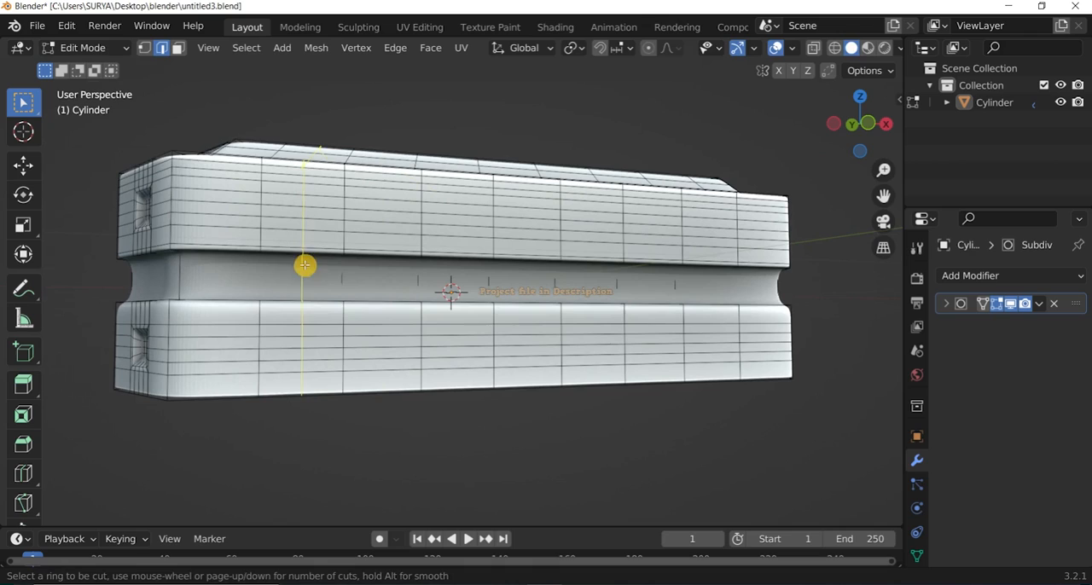
pyautogui.click(181, 247)
pyautogui.click(197, 292)
pyautogui.scroll(2, 197, 293)
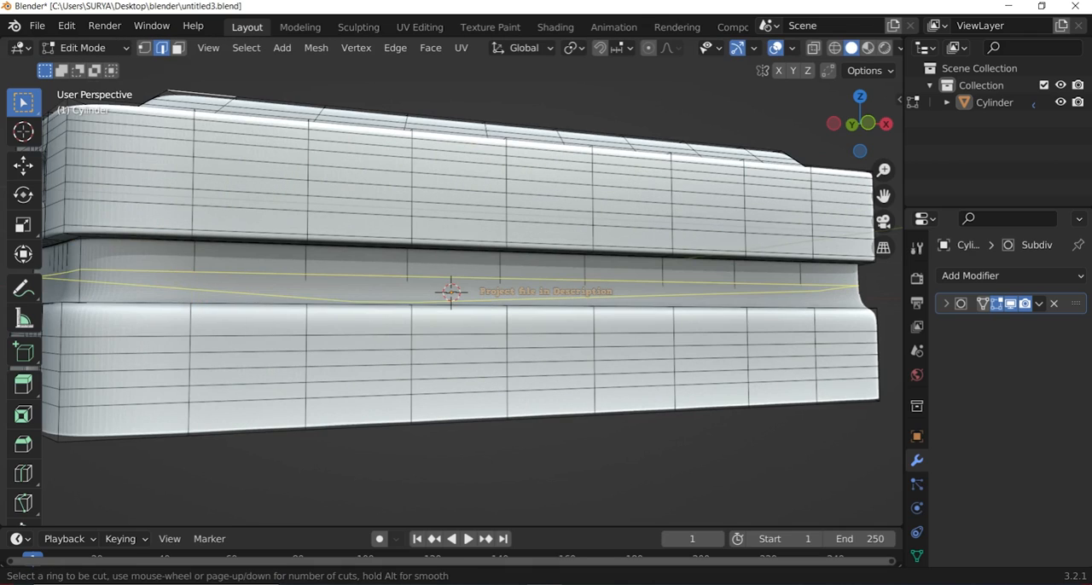
pyautogui.click(175, 281)
pyautogui.click(173, 306)
# Add three horizontal edge loops across the middle groove and check the block in Object Mode.
pyautogui.hotkey('ctrl', 'r')
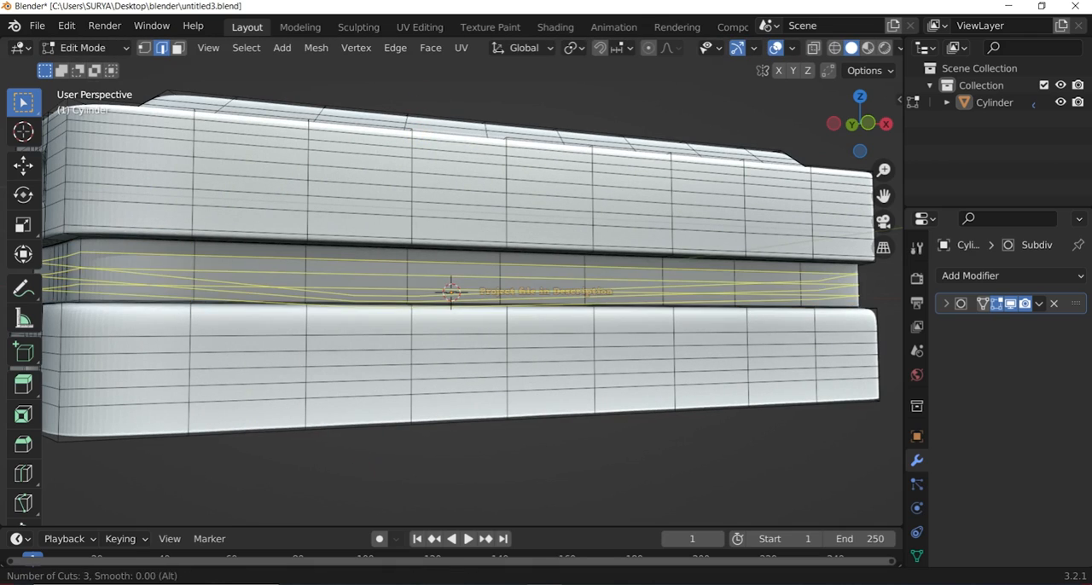
pyautogui.press('Escape')
pyautogui.scroll(-2, 553, 307)
pyautogui.moveTo(857, 127); pyautogui.dragTo(812, 188)
pyautogui.click(88, 48)
pyautogui.click(92, 68)
pyautogui.moveTo(857, 127); pyautogui.dragTo(947, 112)
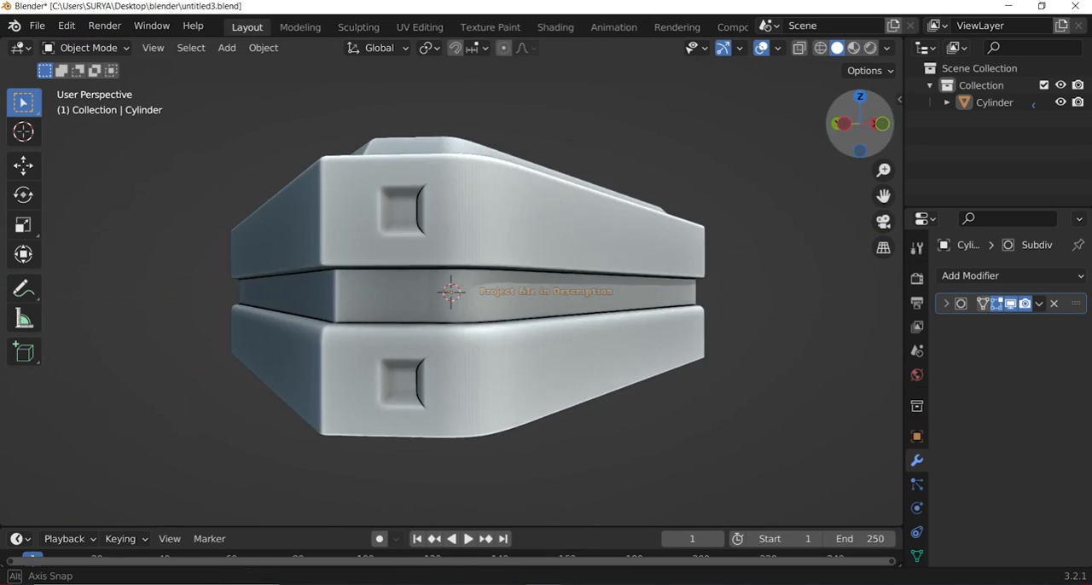
pyautogui.click(89, 48)
pyautogui.click(91, 85)
pyautogui.hotkey('ctrl', 'r')
pyautogui.press('Escape')
pyautogui.moveTo(857, 126); pyautogui.dragTo(897, 127)
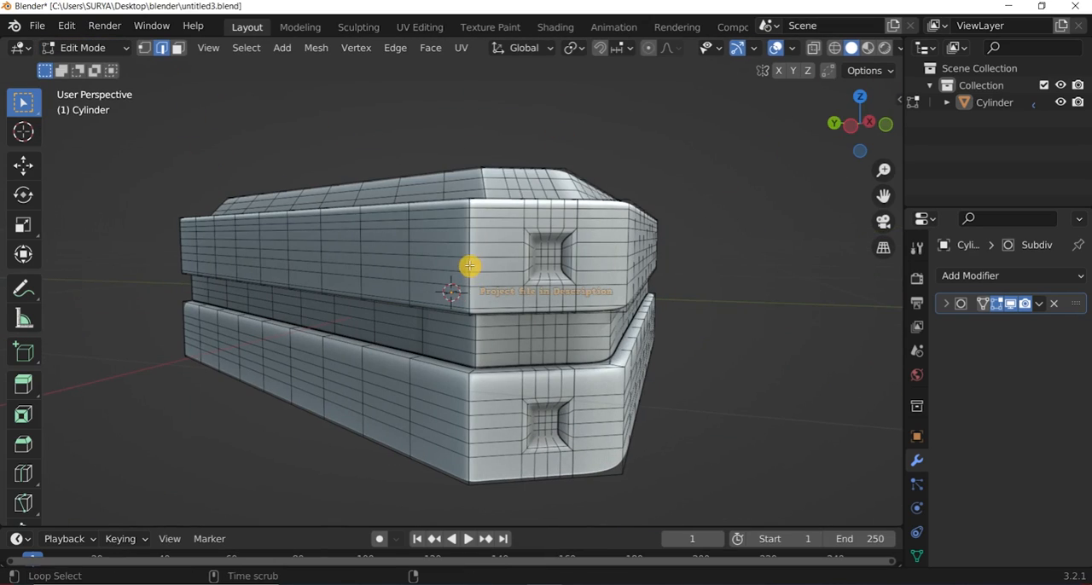
pyautogui.press('Escape')
pyautogui.hotkey('ctrl', 'z')
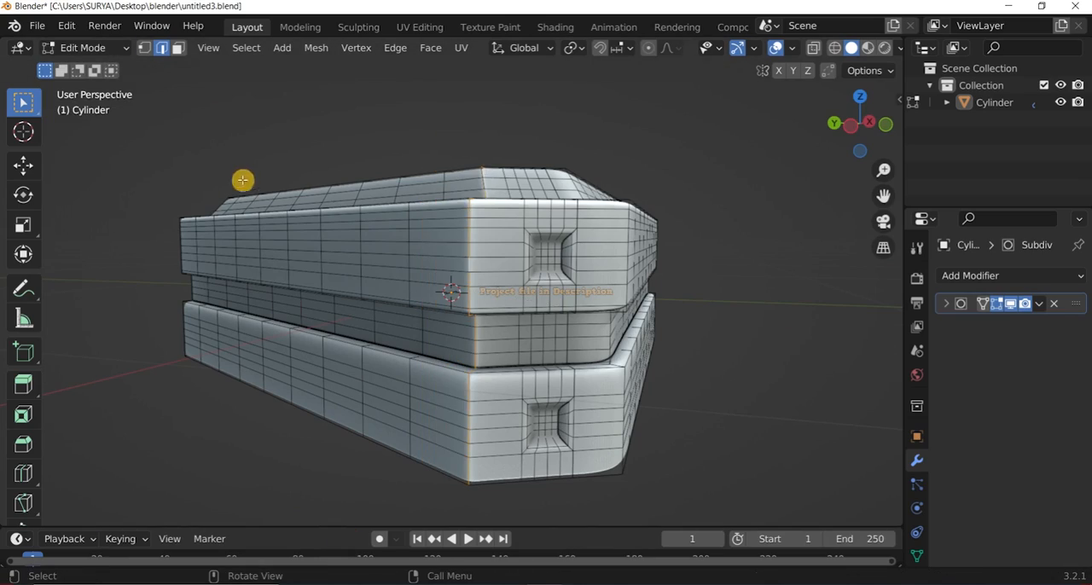
# Hide the Subdivision Surface effect in the viewport and delete the block's large flat underside face.
pyautogui.moveTo(859, 125); pyautogui.dragTo(854, 9)
pyautogui.click(1010, 304)
pyautogui.scroll(1, 583, 287)
pyautogui.press('x')
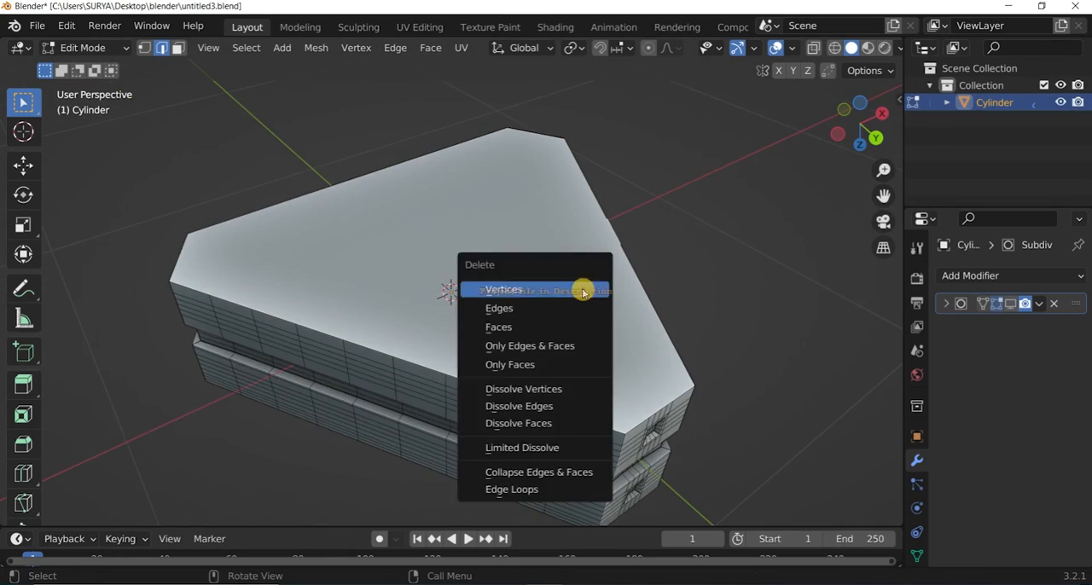
pyautogui.press('Escape')
pyautogui.scroll(-1, 534, 291)
pyautogui.press('x')
pyautogui.click(514, 291)
pyautogui.moveTo(858, 125); pyautogui.dragTo(583, 355)
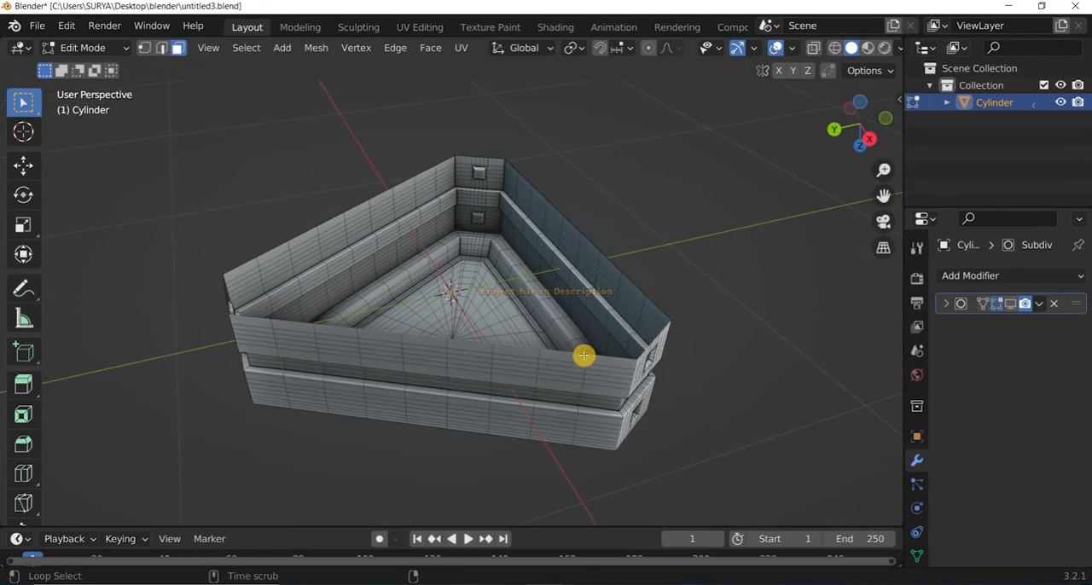
# Try extruding the open rim of the underside and scaling it inward to 0.759.
pyautogui.press('e')
pyautogui.rightClick(673, 298)
pyautogui.press('s')
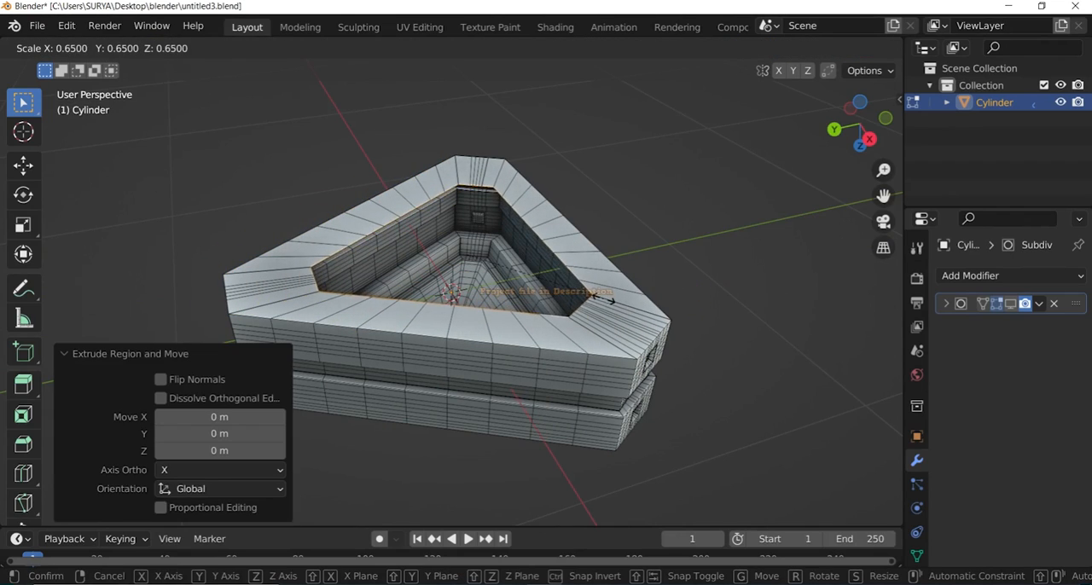
pyautogui.click(600, 322)
pyautogui.scroll(-1, 599, 321)
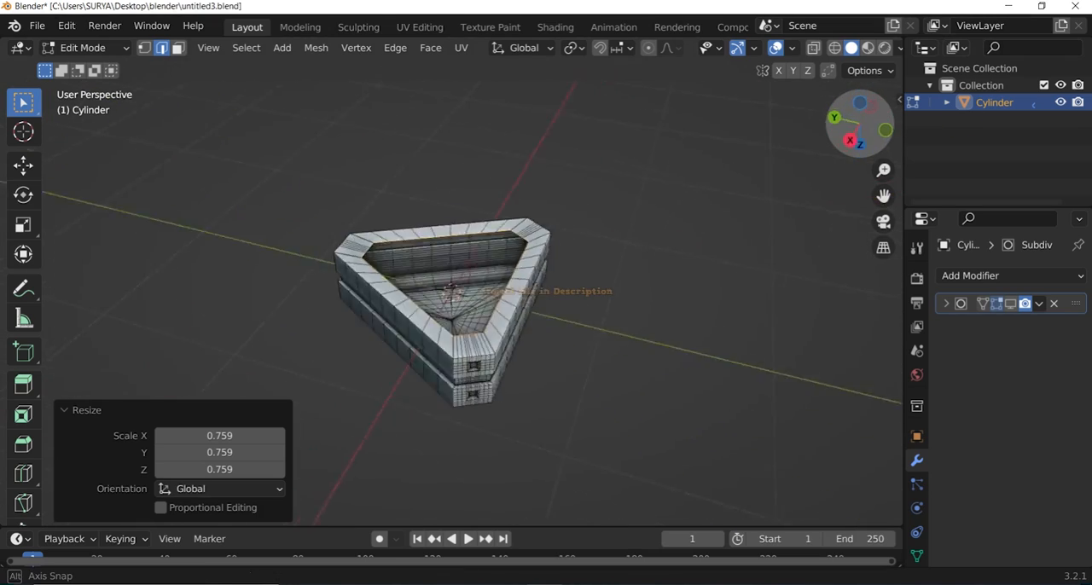
pyautogui.moveTo(376, 213); pyautogui.dragTo(448, 237, button='middle')
pyautogui.scroll(2, 448, 238)
pyautogui.click(448, 237)
# Extrude the underside's open rim, scale it well inward and fill the remaining triangular opening with a face.
pyautogui.press('e')
pyautogui.rightClick(642, 212)
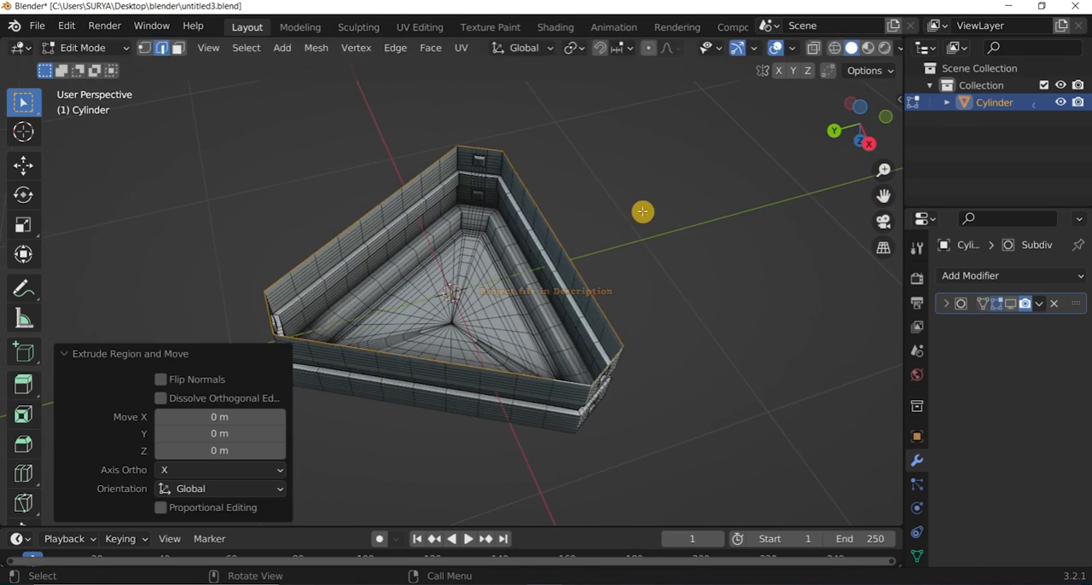
pyautogui.press('s')
pyautogui.click(492, 254)
pyautogui.click(563, 246)
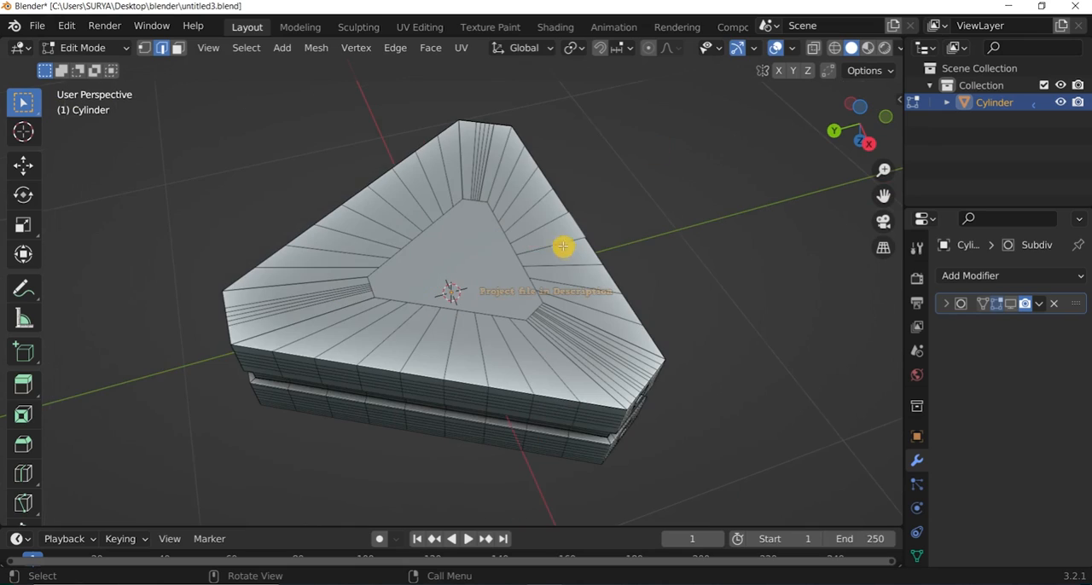
# Add an edge loop around the new border ring on the underside.
pyautogui.scroll(-1, 545, 242)
pyautogui.click(545, 242)
pyautogui.rightClick(546, 240)
pyautogui.click(657, 201)
# Add a second edge loop just inside the first one on the underside's border ring.
pyautogui.hotkey('ctrl', 'r')
pyautogui.click(538, 255)
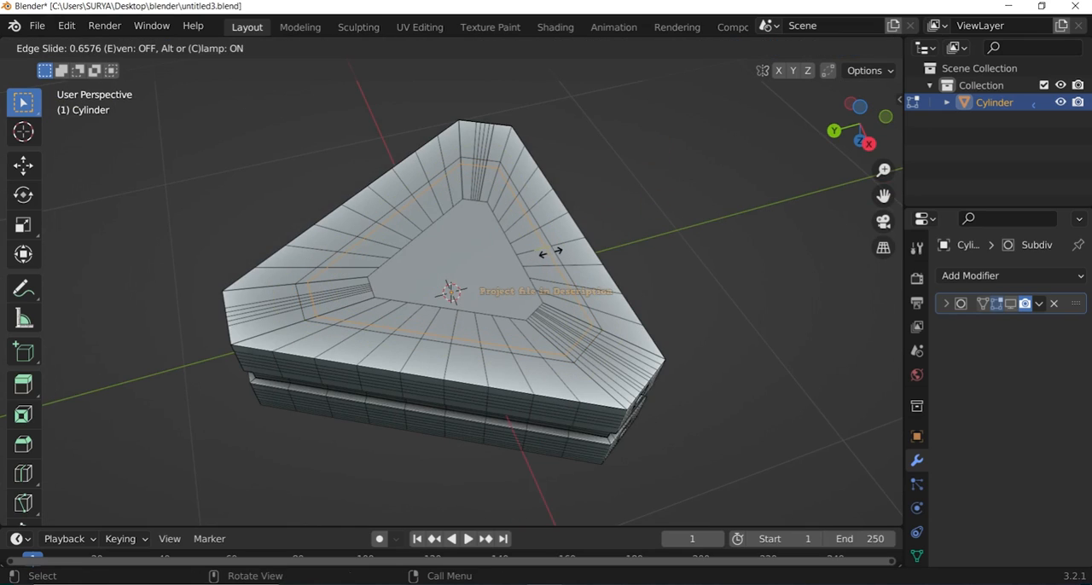
pyautogui.click(550, 251)
pyautogui.scroll(-1, 636, 185)
pyautogui.hotkey('ctrl', 'r')
pyautogui.click(525, 254)
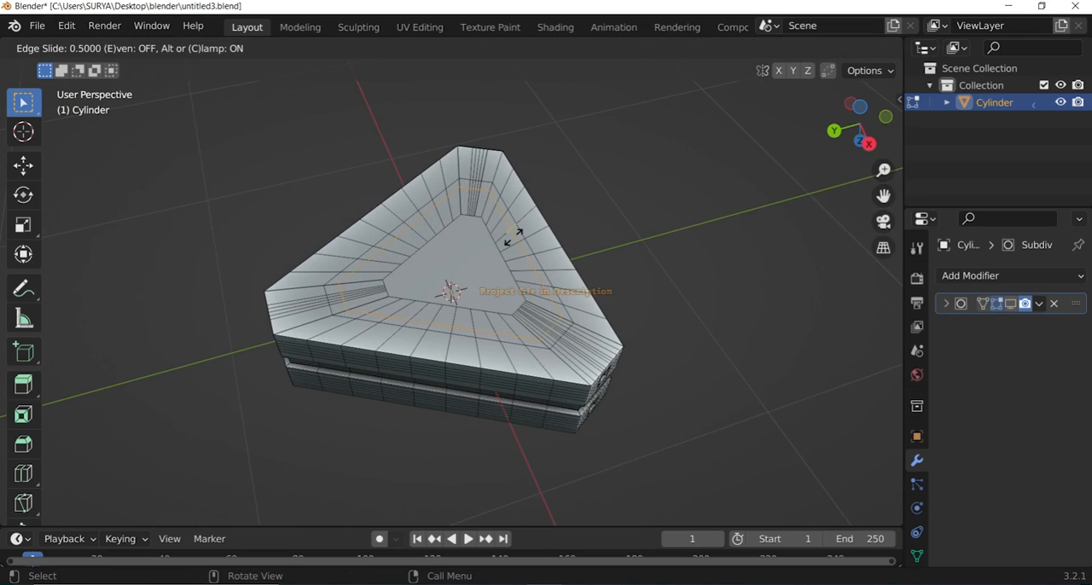
pyautogui.click(515, 237)
pyautogui.click(290, 154)
pyautogui.scroll(-1, 282, 150)
pyautogui.scroll(2, 538, 294)
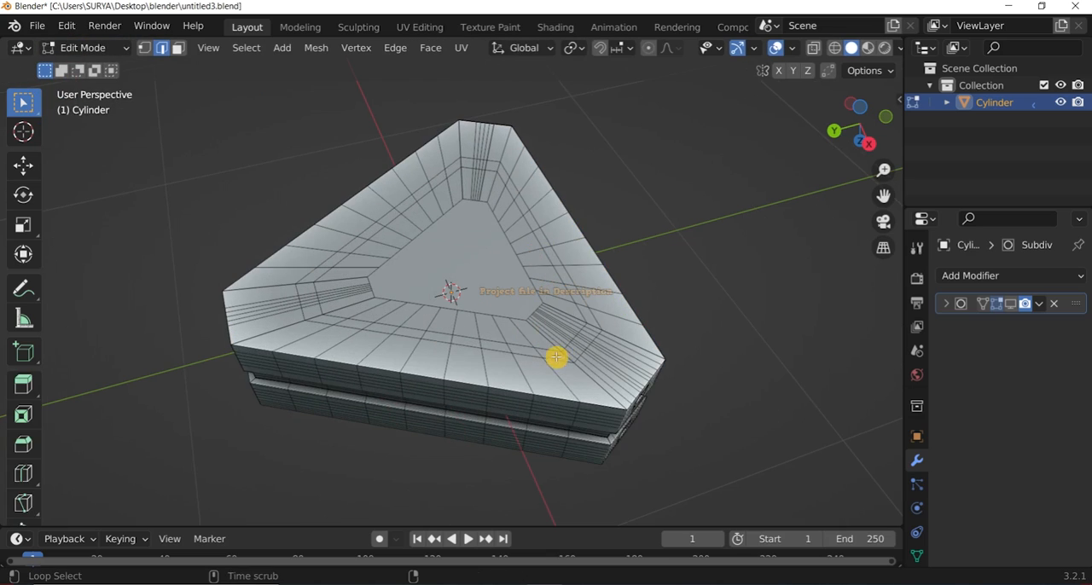
# Try extruding the two underside edge loops along the Z axis.
pyautogui.keyDown('ctrl'); pyautogui.click(598, 334); pyautogui.keyUp('ctrl')
pyautogui.keyDown('alt'); pyautogui.keyDown('shift'); pyautogui.click(597, 340); pyautogui.keyUp('shift'); pyautogui.keyUp('alt')
pyautogui.press('e')
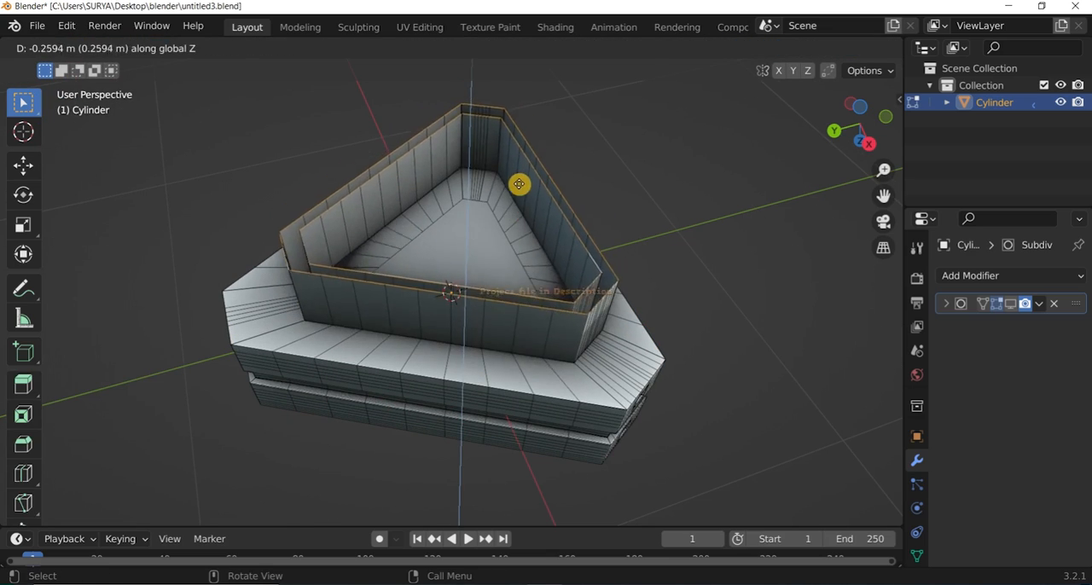
pyautogui.rightClick(518, 184)
pyautogui.scroll(-2, 651, 135)
pyautogui.scroll(3, 644, 141)
pyautogui.moveTo(471, 201); pyautogui.dragTo(459, 205, button='middle')
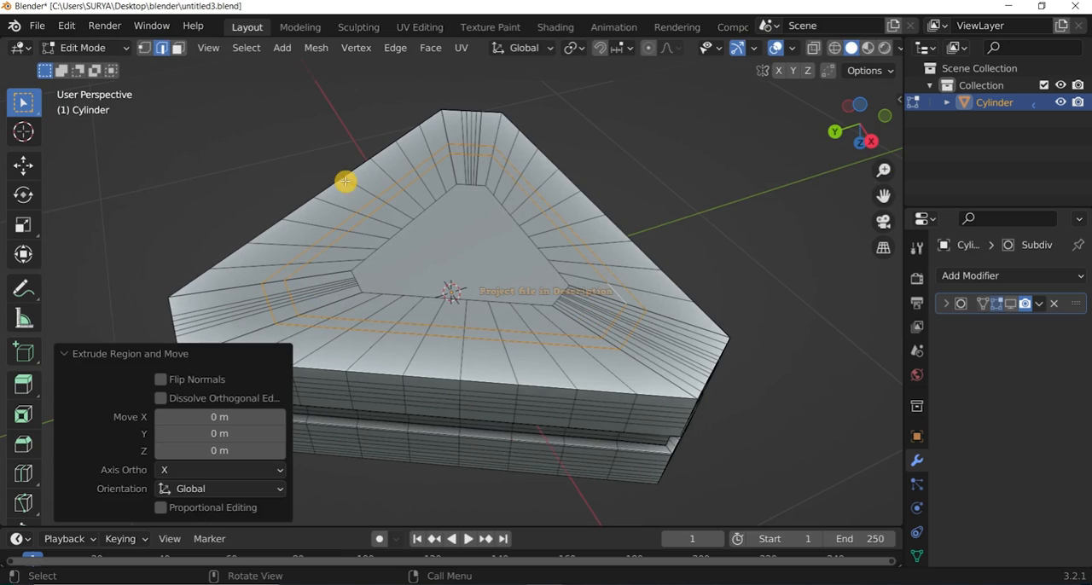
# Undo the edge-loop extrusion and return to Edit Mode with face selection.
pyautogui.press('3')
pyautogui.scroll(-1, 315, 266)
pyautogui.hotkey('ctrl', 'z')
pyautogui.hotkey('ctrl', 'z')
pyautogui.hotkey('ctrl', 'z')
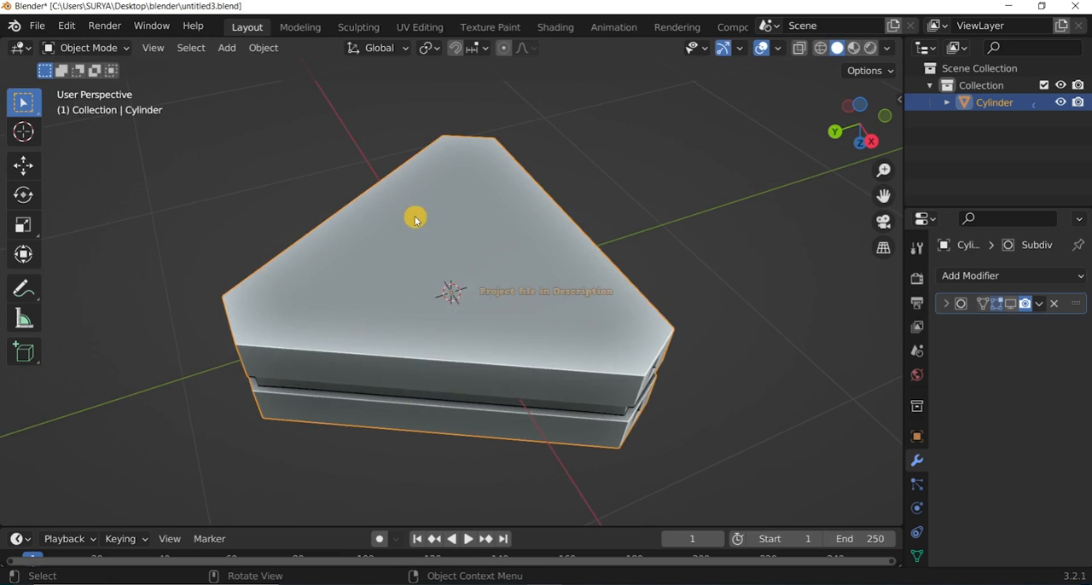
pyautogui.scroll(-1, 384, 215)
pyautogui.press('Tab')
# Extrude the narrow band of faces between the two underside loops 0.061171 m into the block.
pyautogui.scroll(2, 589, 286)
pyautogui.keyDown('alt'); pyautogui.click(632, 297); pyautogui.keyUp('alt')
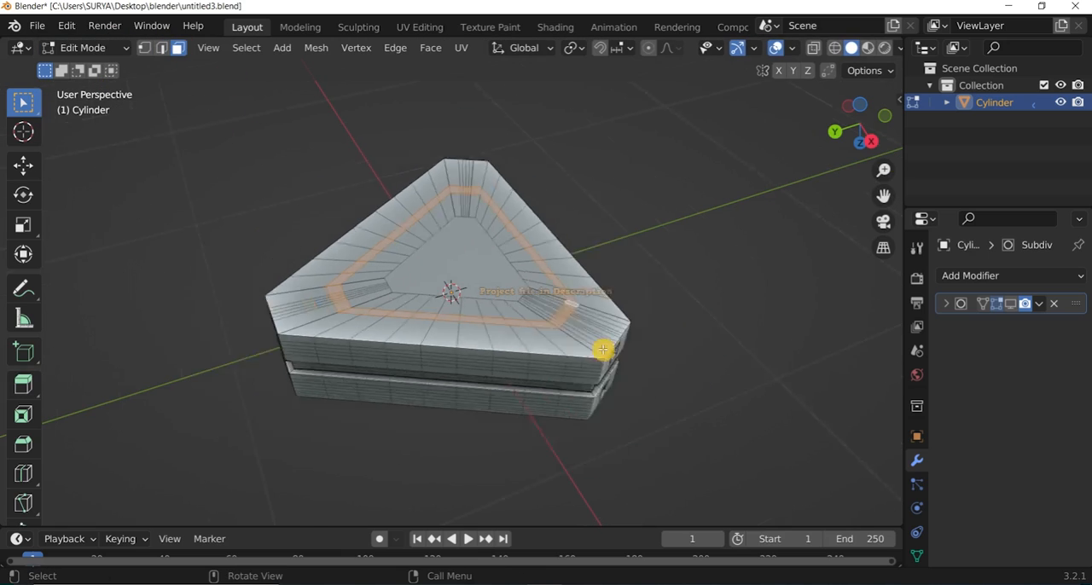
pyautogui.press('e')
pyautogui.click(608, 370)
pyautogui.scroll(-2, 607, 370)
# Show the Subdivision Surface effect again, check the new underside groove in Object Mode and resume editing.
pyautogui.click(85, 46)
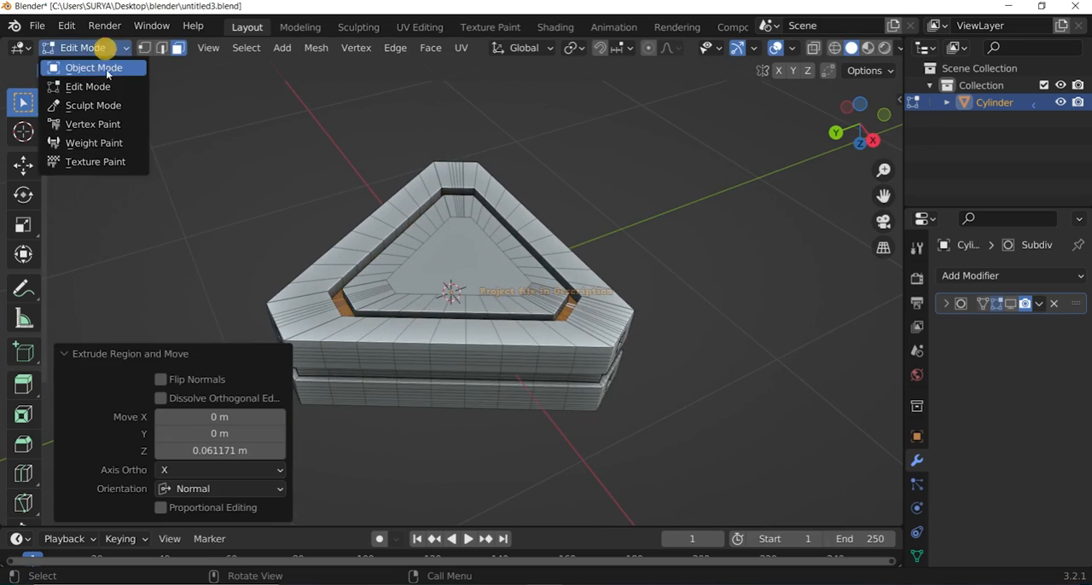
pyautogui.click(88, 65)
pyautogui.click(88, 47)
pyautogui.click(88, 85)
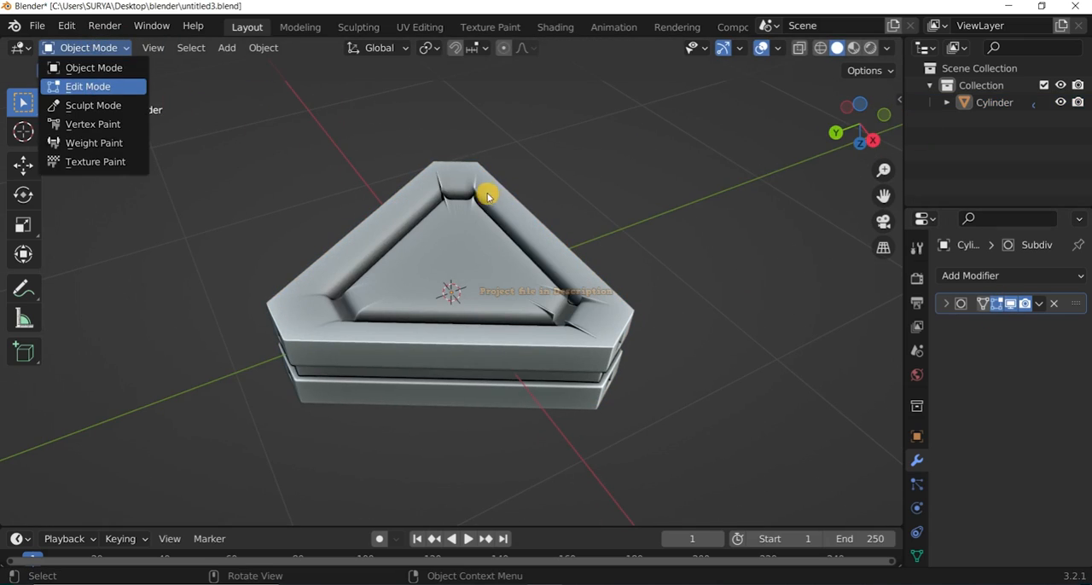
# Add supporting edge loops around the inner wall of the underside groove.
pyautogui.scroll(2, 480, 146)
pyautogui.scroll(2, 474, 168)
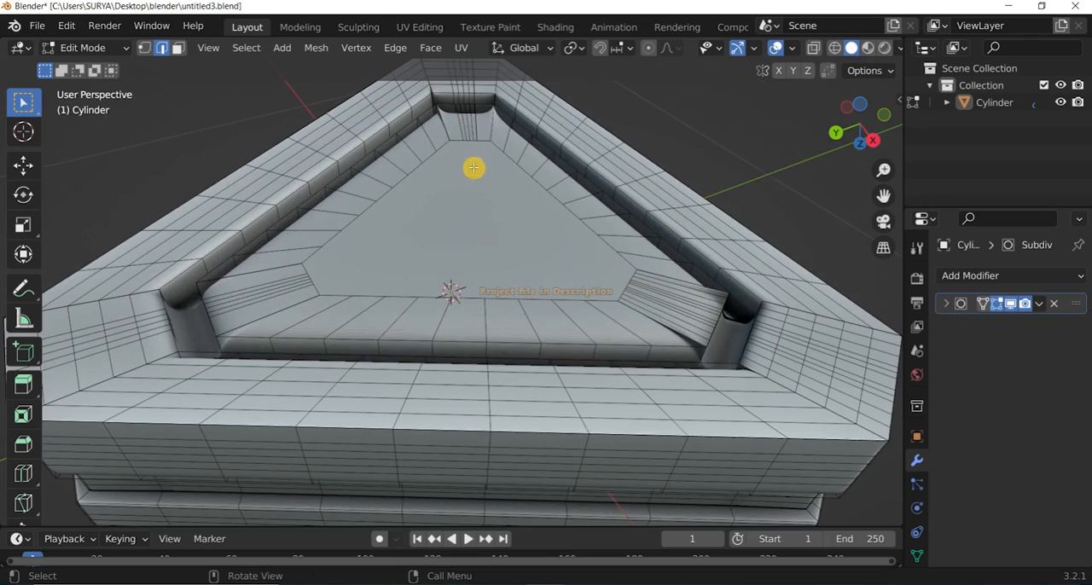
pyautogui.scroll(-2, 552, 151)
pyautogui.moveTo(868, 133); pyautogui.dragTo(850, 117)
pyautogui.scroll(2, 697, 313)
pyautogui.hotkey('ctrl', 'r')
# Add further supporting edge loops around the walls of the underside groove.
pyautogui.scroll(2, 697, 314)
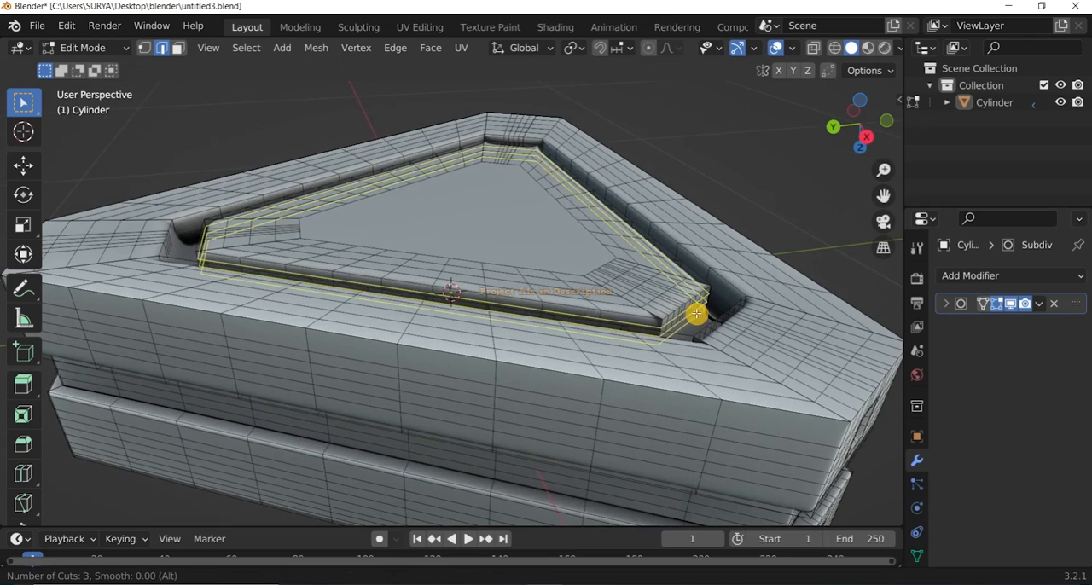
pyautogui.click(724, 156)
pyautogui.scroll(-4, 713, 164)
pyautogui.scroll(3, 607, 254)
pyautogui.moveTo(826, 134); pyautogui.dragTo(845, 119)
pyautogui.hotkey('ctrl', 'r')
pyautogui.scroll(3, 718, 202)
pyautogui.click(726, 205)
pyautogui.click(726, 205)
pyautogui.click(696, 139)
pyautogui.scroll(-3, 755, 143)
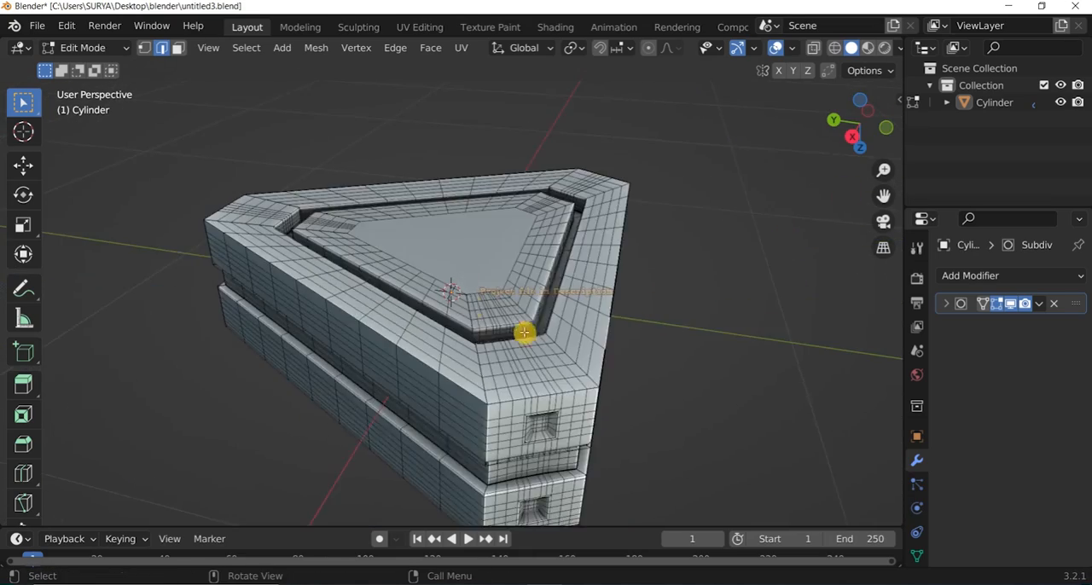
# Add two edge loops along the outer border of the raised triangular panel on the underside.
pyautogui.scroll(3, 524, 333)
pyautogui.hotkey('ctrl', 'r')
pyautogui.scroll(-2, 555, 363)
pyautogui.click(531, 372)
pyautogui.click(531, 372)
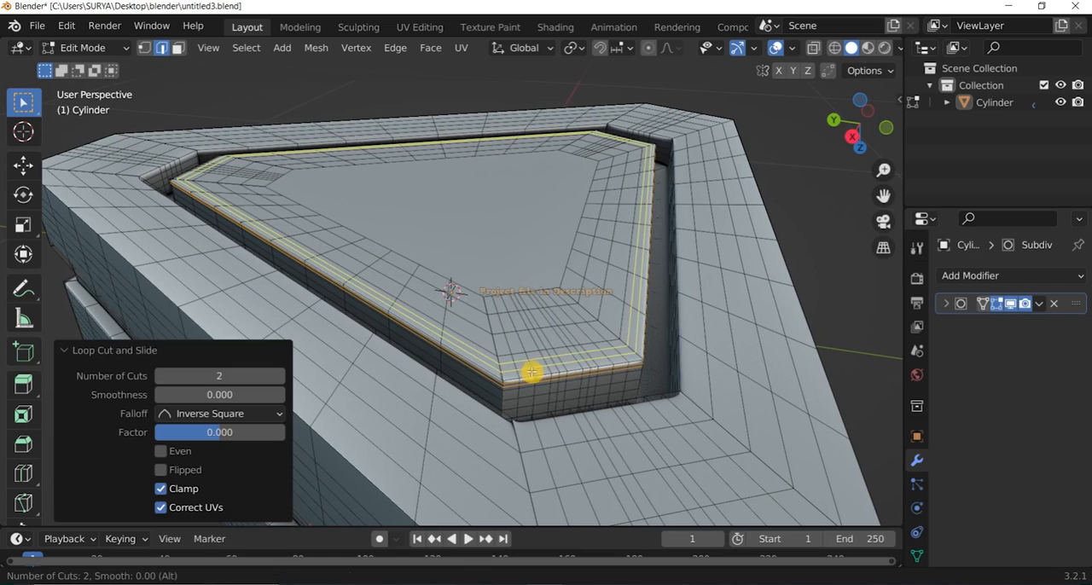
pyautogui.click(833, 225)
# Hide the viewport overlays and examine the finished block from both sides in Object Mode.
pyautogui.scroll(-3, 827, 217)
pyautogui.click(775, 48)
pyautogui.moveTo(860, 120); pyautogui.dragTo(917, 135)
pyautogui.click(327, 149)
pyautogui.click(327, 148)
pyautogui.scroll(-4, 326, 148)
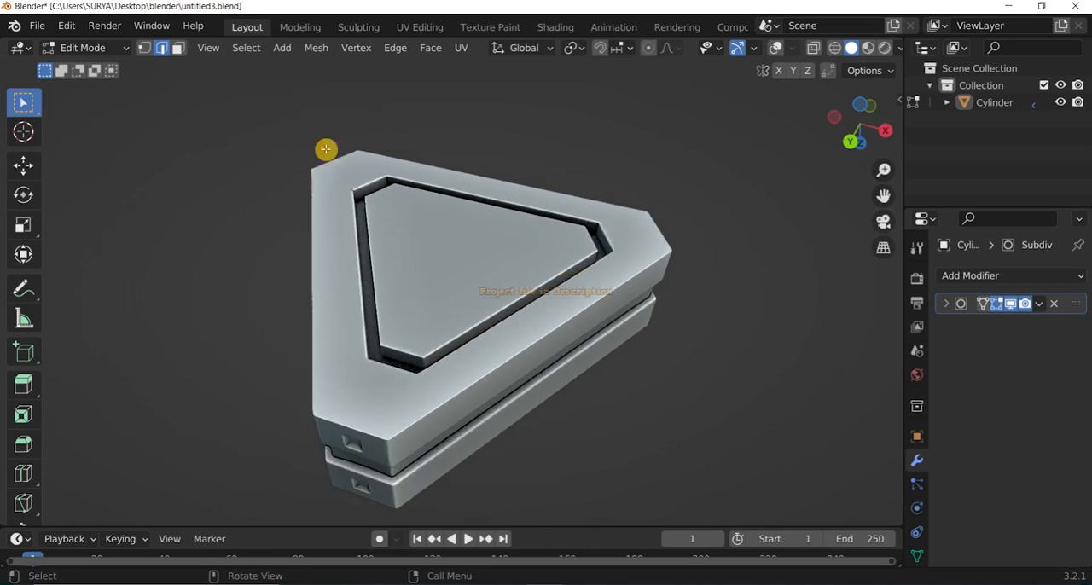
pyautogui.click(90, 49)
pyautogui.click(94, 68)
pyautogui.scroll(-3, 594, 157)
pyautogui.moveTo(860, 124); pyautogui.dragTo(960, 363)
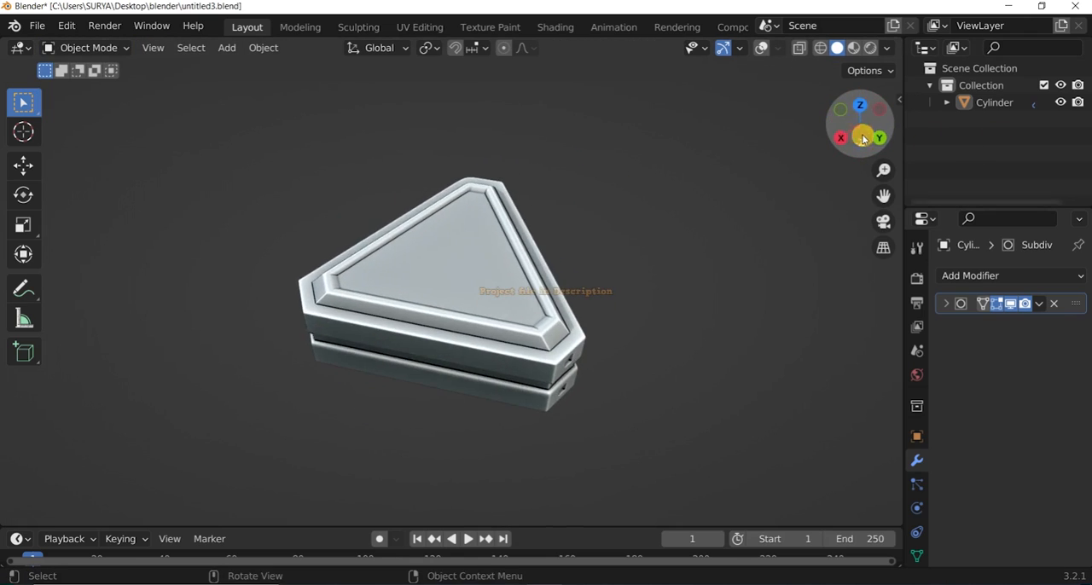
pyautogui.moveTo(863, 139); pyautogui.dragTo(862, 111)
# Save the project, then save it as a new file named untitled4.blend.
pyautogui.click(37, 26)
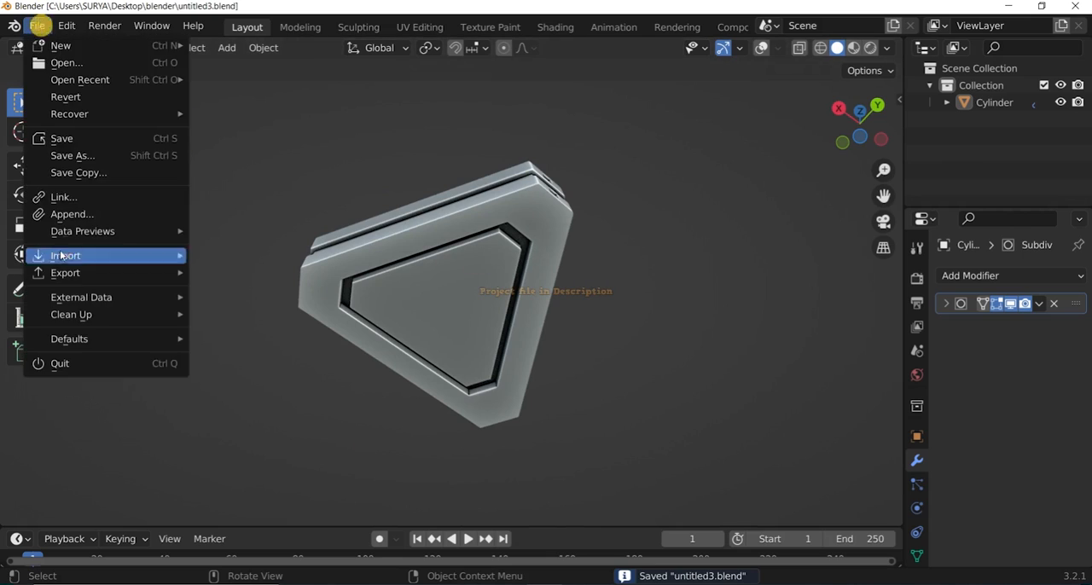
pyautogui.click(73, 156)
pyautogui.click(764, 494)
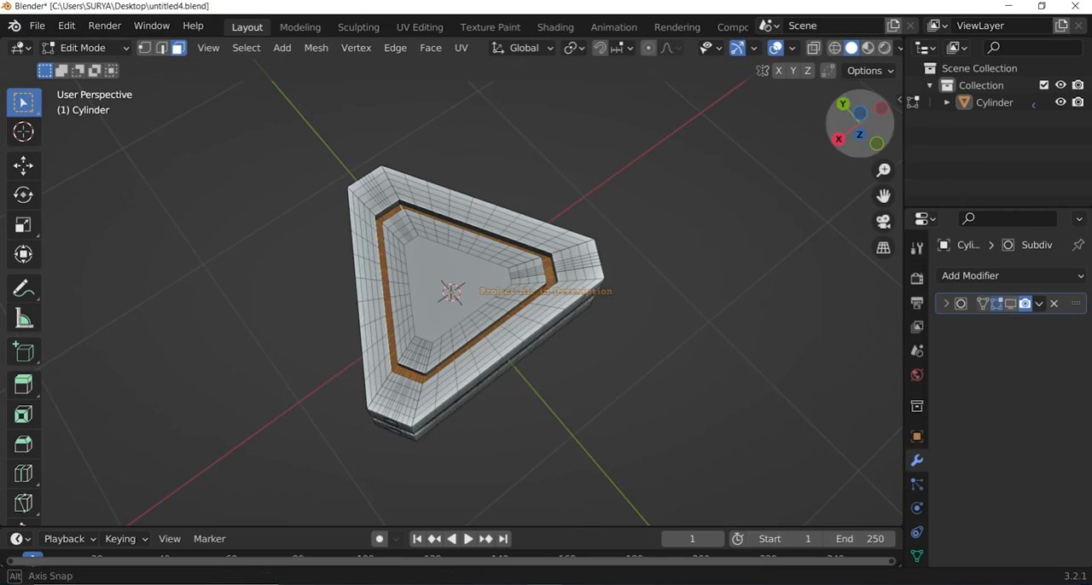
# Hide the Subdivision Surface result in the viewport and extrude the underside's triangular panel downward into a hollow triangular column.
pyautogui.scroll(4, 624, 251)
pyautogui.keyDown('alt'); pyautogui.click(624, 251); pyautogui.keyUp('alt')
pyautogui.moveTo(862, 111); pyautogui.dragTo(863, 134)
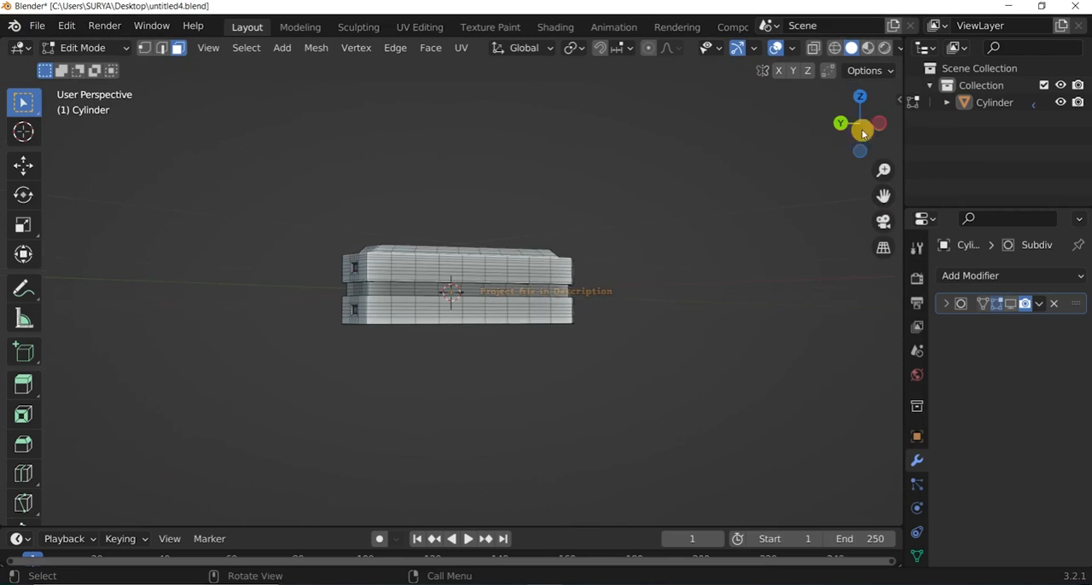
pyautogui.click(745, 275)
pyautogui.scroll(-3, 745, 275)
pyautogui.press('Tab')
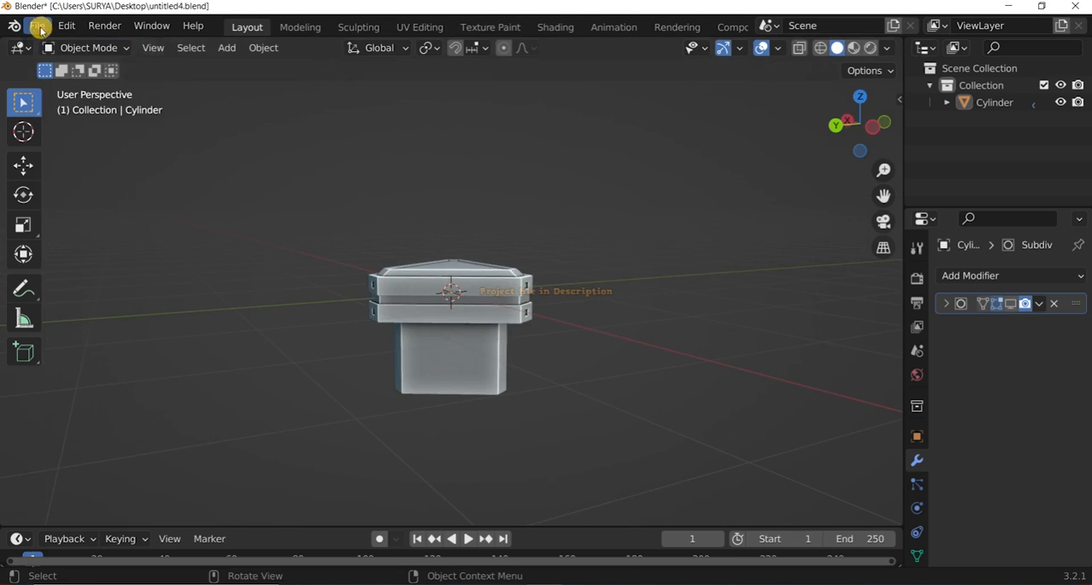
pyautogui.moveTo(563, 230); pyautogui.dragTo(546, 290, button='middle')
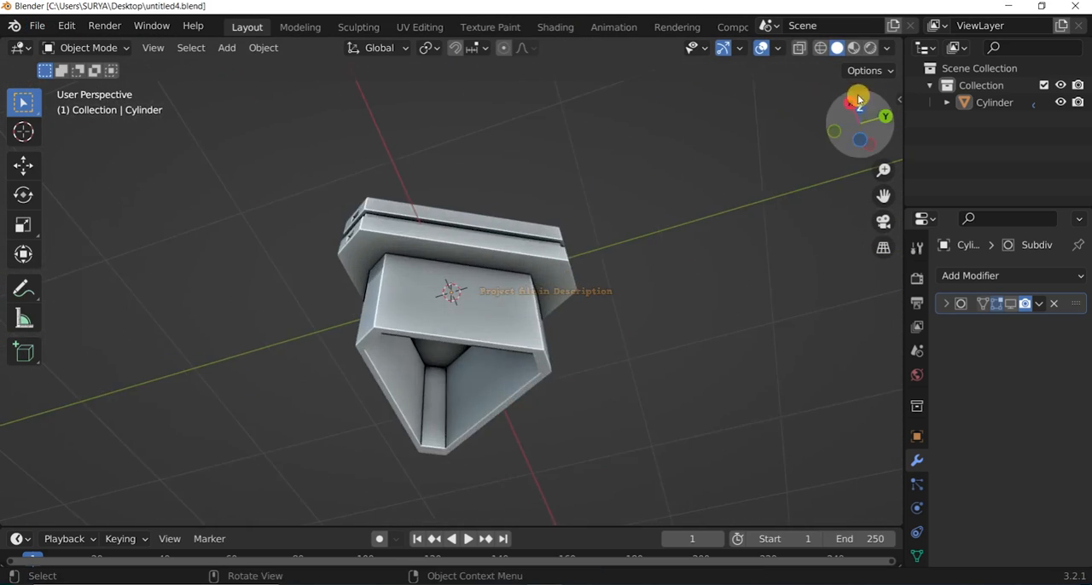
# In the wireframe right view, place the 3D cursor at a vertex on the column's bottom edge and return to Object Mode.
pyautogui.press('KP_3')
pyautogui.press('z')
pyautogui.press('Tab')
pyautogui.scroll(-3, 488, 493)
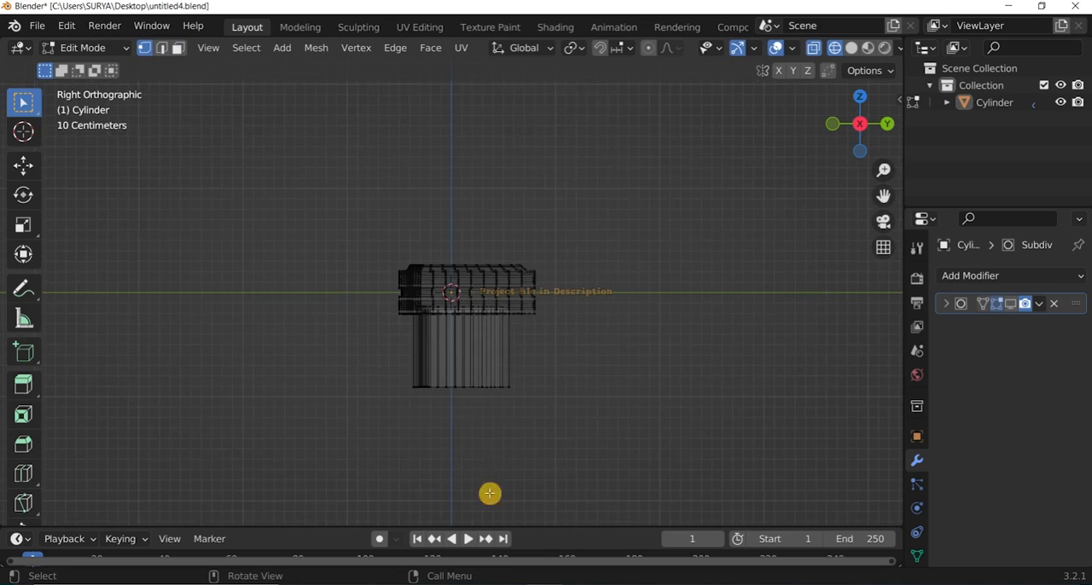
pyautogui.scroll(4, 488, 494)
pyautogui.scroll(-4, 546, 443)
pyautogui.keyDown('shift'); pyautogui.moveTo(570, 455); pyautogui.dragTo(573, 368, button='middle'); pyautogui.keyUp('shift')
pyautogui.scroll(10, 574, 368)
pyautogui.click(549, 334)
pyautogui.scroll(-2, 533, 329)
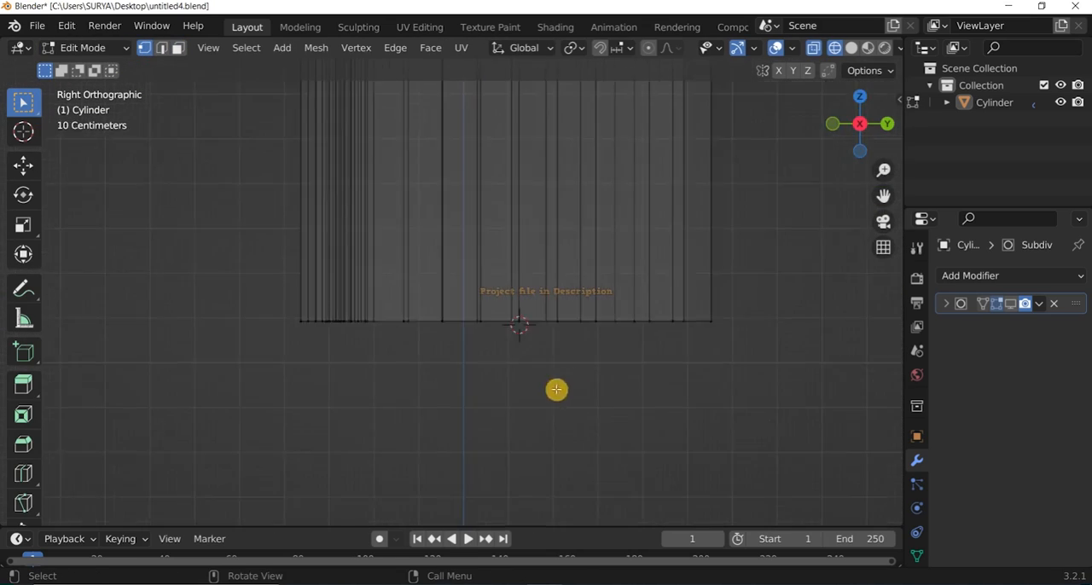
pyautogui.scroll(3, 570, 342)
pyautogui.scroll(-1, 583, 358)
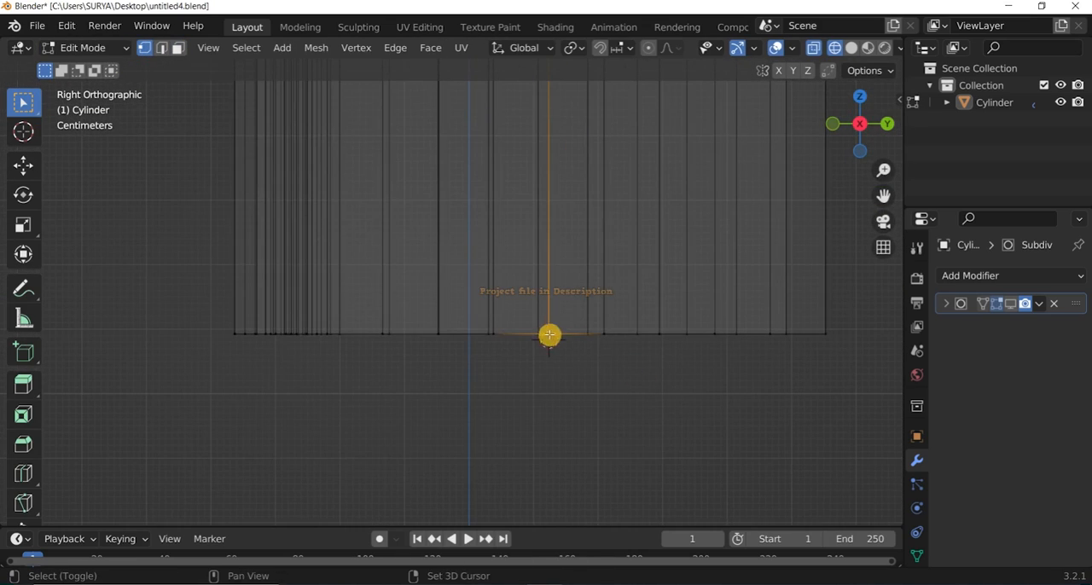
pyautogui.press('KP_Decimal')
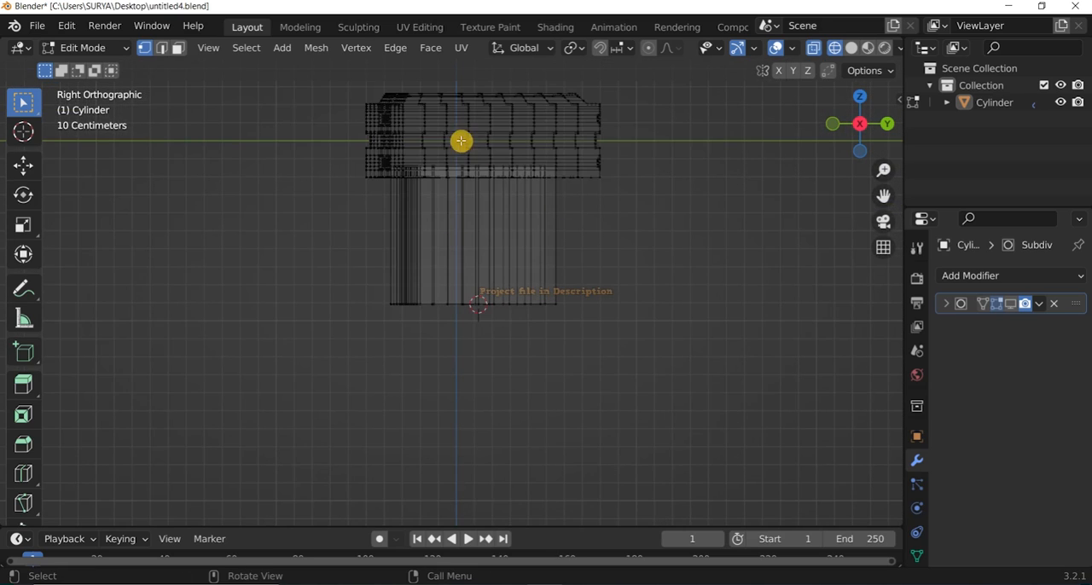
pyautogui.rightClick(460, 139)
pyautogui.press('Tab')
pyautogui.rightClick(456, 143)
pyautogui.click(457, 143)
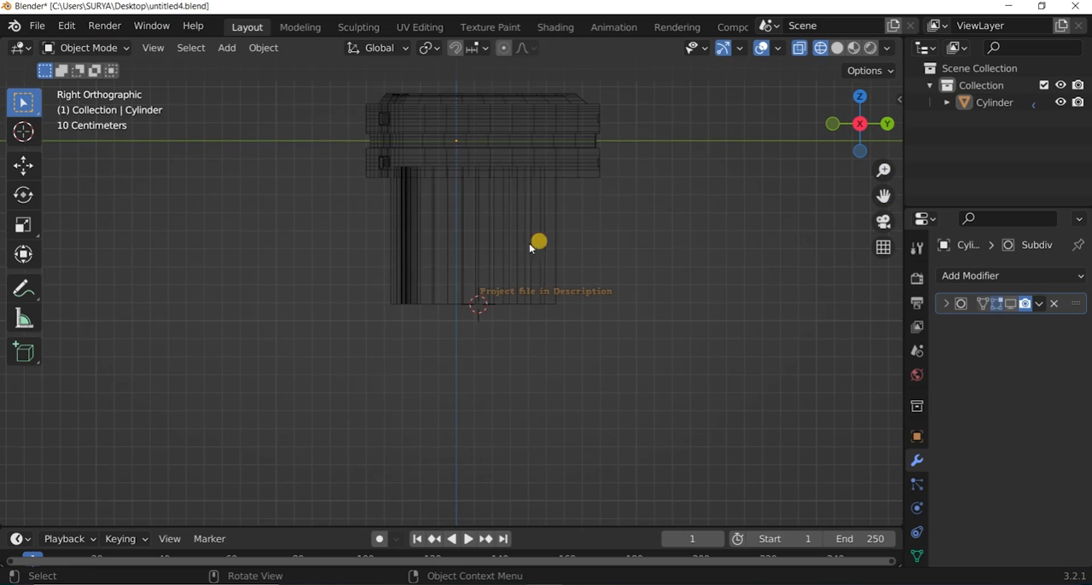
pyautogui.moveTo(858, 106); pyautogui.dragTo(871, 143)
pyautogui.scroll(1, 460, 137)
pyautogui.press('a')
pyautogui.press('a')
pyautogui.press('a')
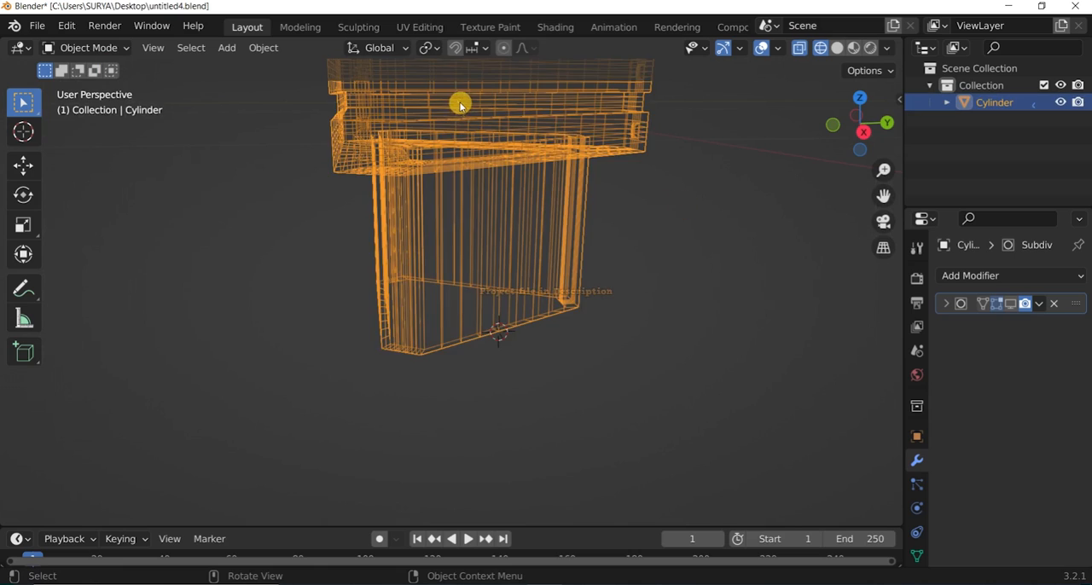
pyautogui.press('a')
pyautogui.scroll(-3, 461, 105)
pyautogui.moveTo(858, 105); pyautogui.dragTo(856, 137)
pyautogui.scroll(3, 456, 146)
pyautogui.rightClick(457, 146)
pyautogui.click(511, 162)
pyautogui.rightClick(464, 147)
pyautogui.click(511, 164)
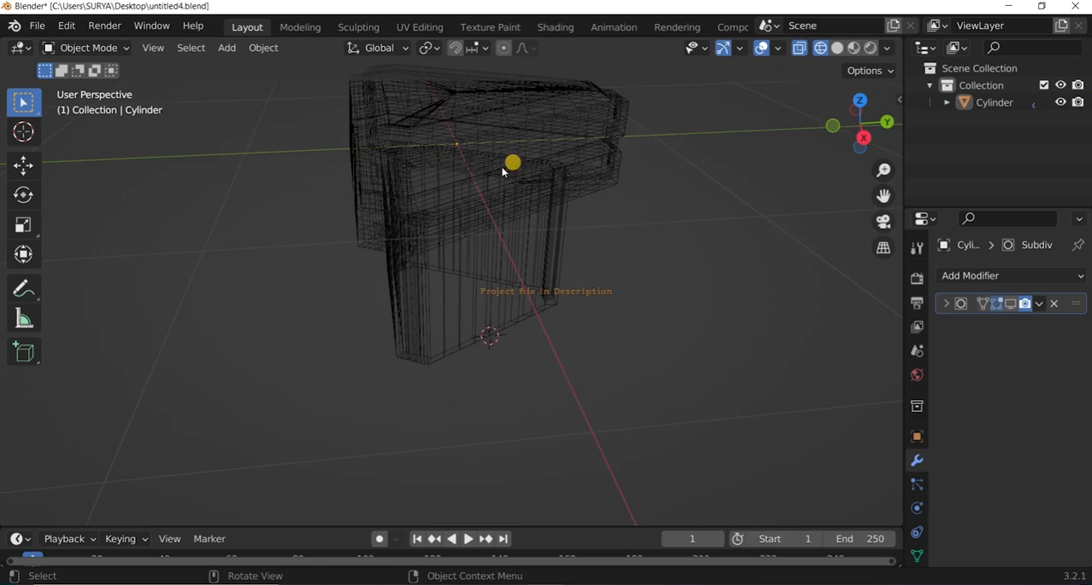
# Select the block with its column and set its origin to the 3D cursor.
pyautogui.click(859, 101)
pyautogui.scroll(4, 473, 127)
pyautogui.click(470, 114)
pyautogui.rightClick(470, 115)
pyautogui.moveTo(471, 114)
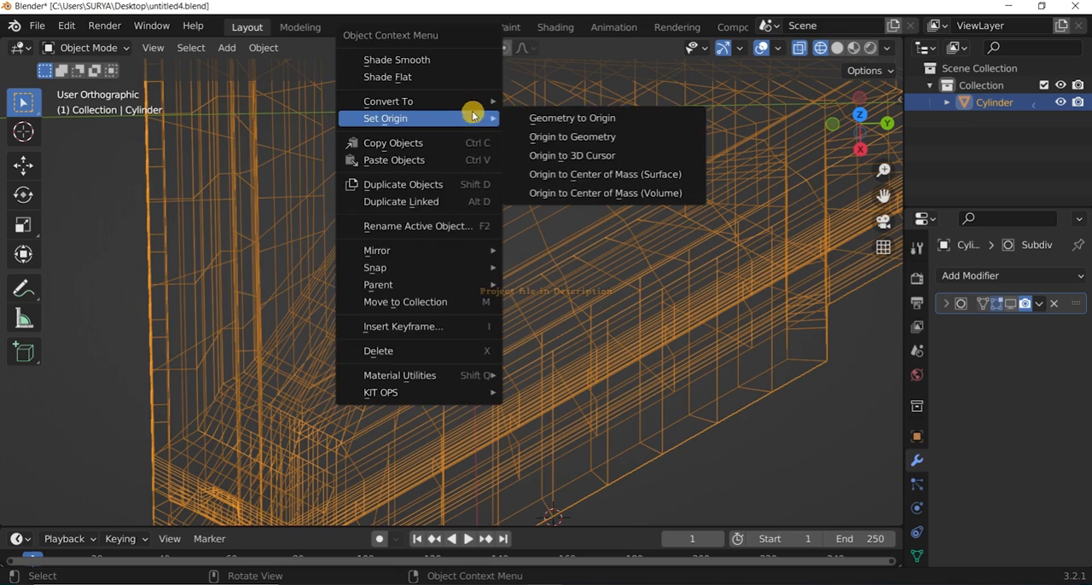
pyautogui.click(572, 190)
pyautogui.scroll(-4, 573, 190)
# Add a Mirror modifier to the object and mirror it along the Z axis only.
pyautogui.moveTo(860, 137); pyautogui.dragTo(858, 102)
pyautogui.click(797, 162)
pyautogui.moveTo(858, 128); pyautogui.dragTo(852, 104)
pyautogui.click(847, 123)
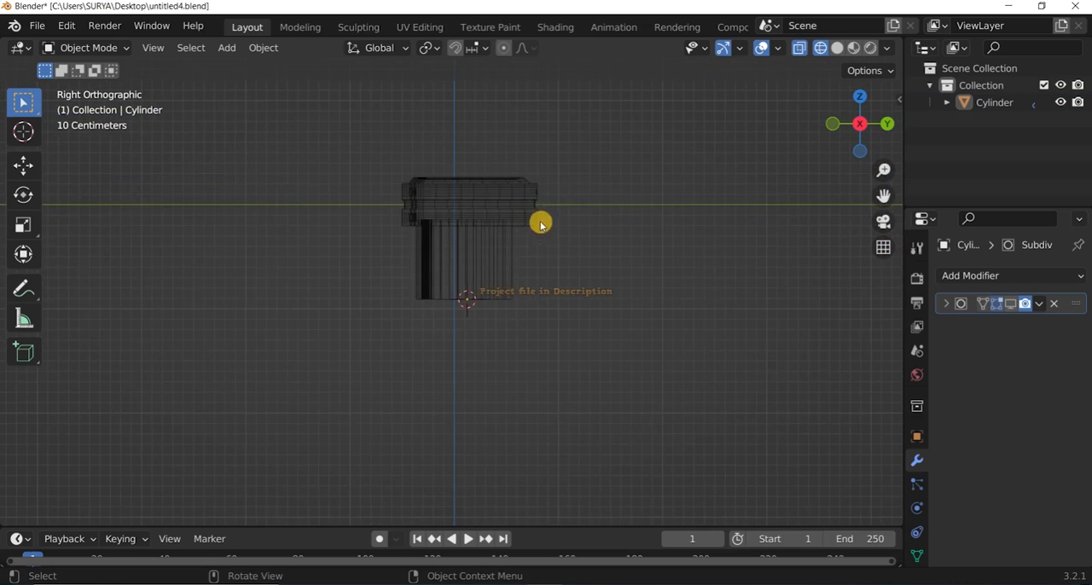
pyautogui.click(541, 224)
pyautogui.click(999, 274)
pyautogui.click(727, 475)
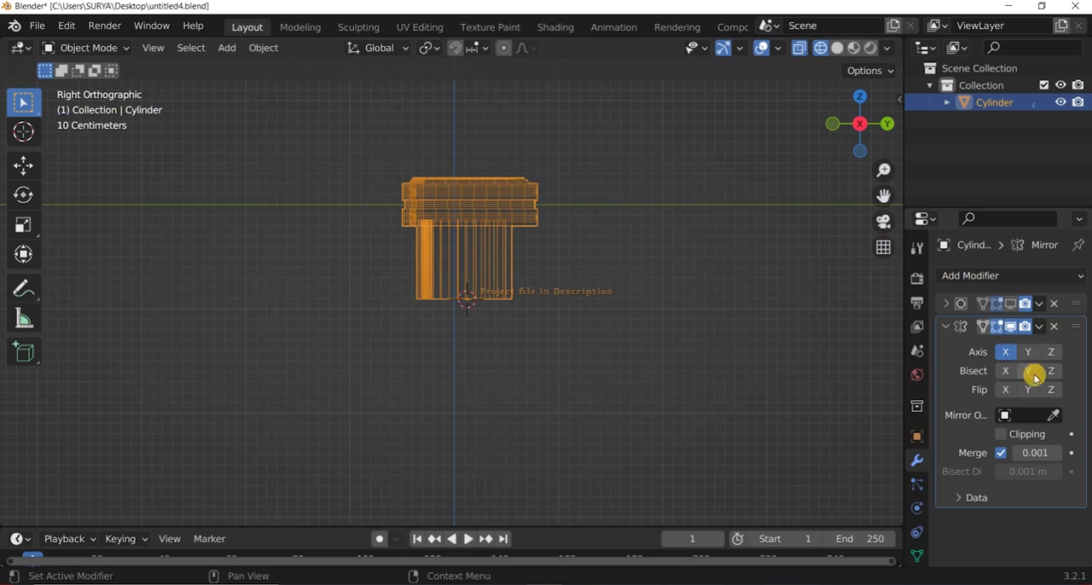
# Switch to solid shading and examine the mirrored pillar and its middle seam from several sides.
pyautogui.click(665, 307)
pyautogui.moveTo(861, 126); pyautogui.dragTo(783, 171)
pyautogui.press('z')
pyautogui.click(713, 297)
pyautogui.scroll(2, 720, 302)
pyautogui.moveTo(860, 126); pyautogui.dragTo(798, 89)
pyautogui.scroll(-2, 682, 214)
pyautogui.click(89, 49)
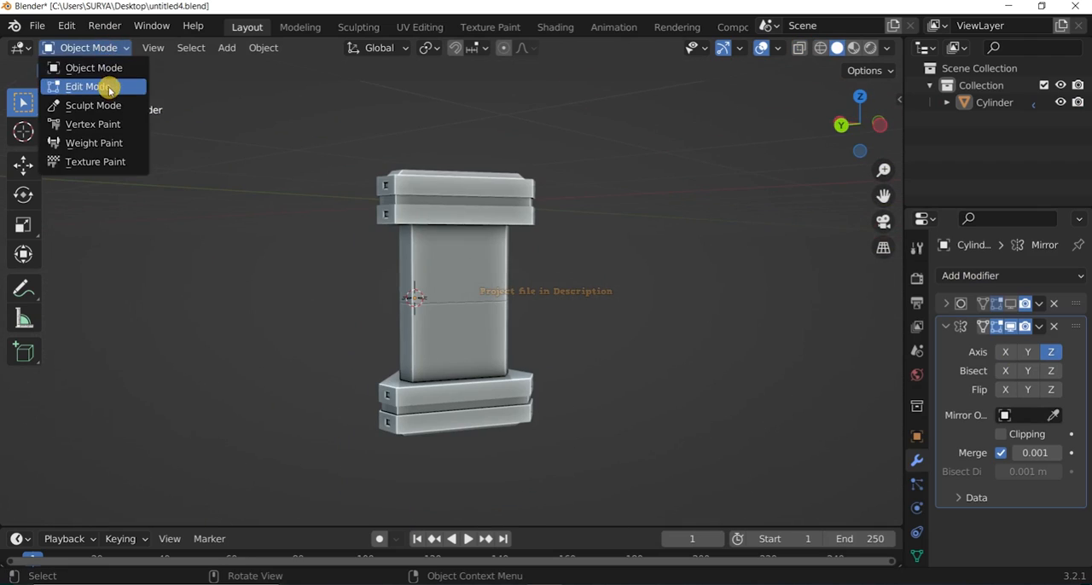
pyautogui.click(109, 90)
pyautogui.click(89, 49)
pyautogui.click(94, 69)
pyautogui.scroll(1, 312, 180)
pyautogui.scroll(-1, 313, 180)
pyautogui.moveTo(860, 126)
pyautogui.mouseDown()
pyautogui.moveTo(930, 111)
pyautogui.moveTo(1049, 141)
pyautogui.moveTo(848, 130)
pyautogui.moveTo(802, 158)
pyautogui.moveTo(834, 146)
pyautogui.moveTo(887, 82)
pyautogui.moveTo(840, 135)
pyautogui.moveTo(843, 120)
pyautogui.mouseUp()
pyautogui.scroll(5, 451, 332)
pyautogui.scroll(-5, 452, 332)
pyautogui.scroll(5, 518, 319)
pyautogui.scroll(-5, 517, 319)
pyautogui.scroll(3, 843, 153)
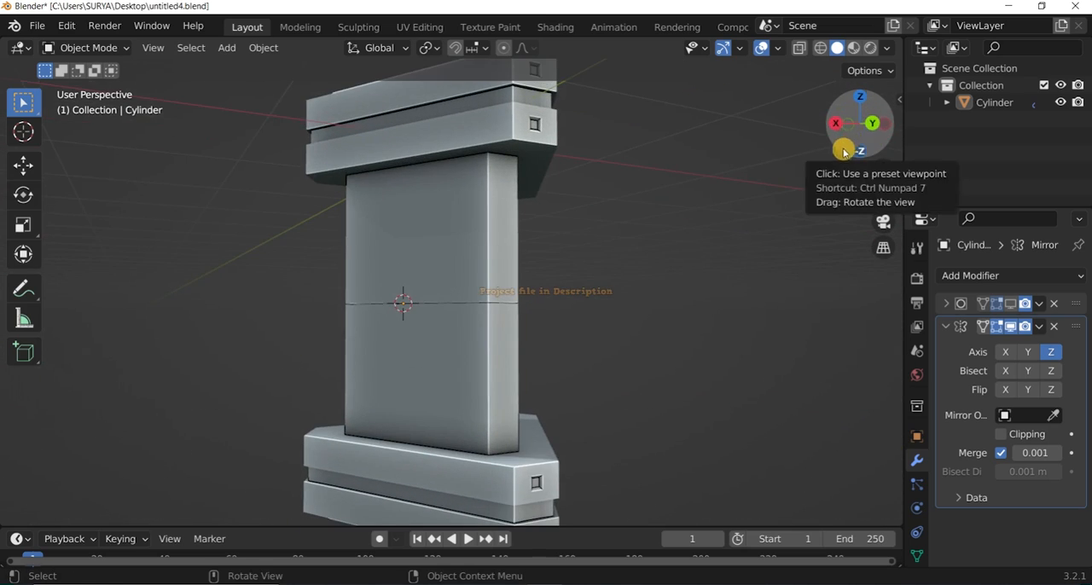
# Show the Subdivision Surface result in the viewport and add evenly spaced horizontal edge loops around the column.
pyautogui.click(1013, 304)
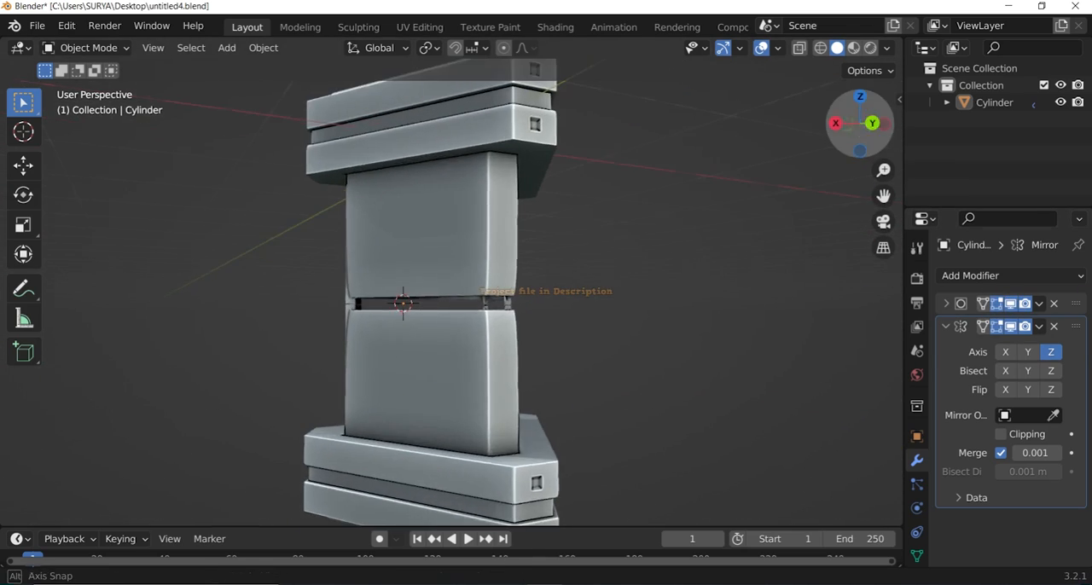
pyautogui.press('Tab')
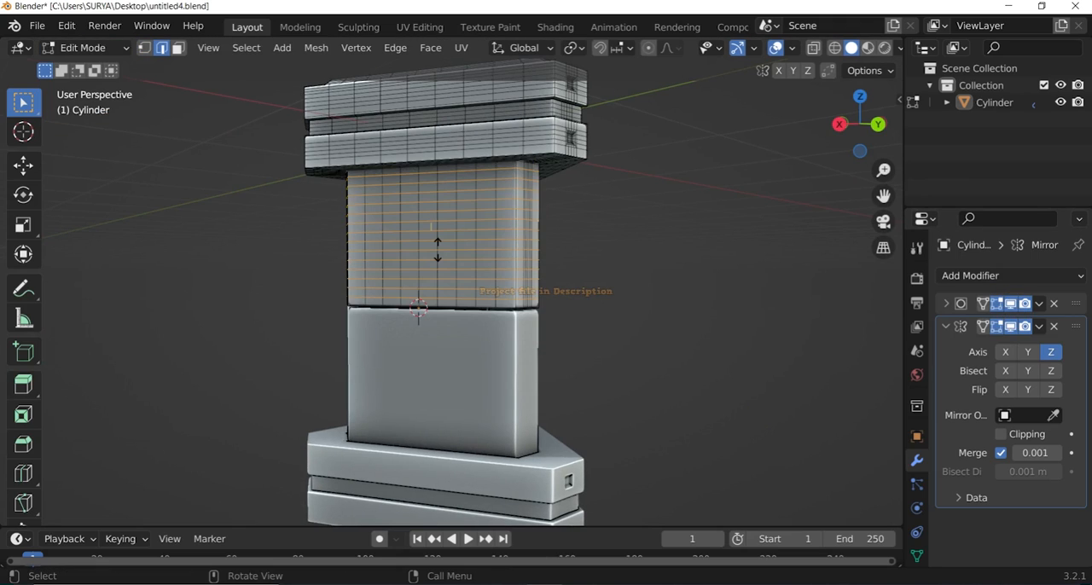
pyautogui.click(647, 290)
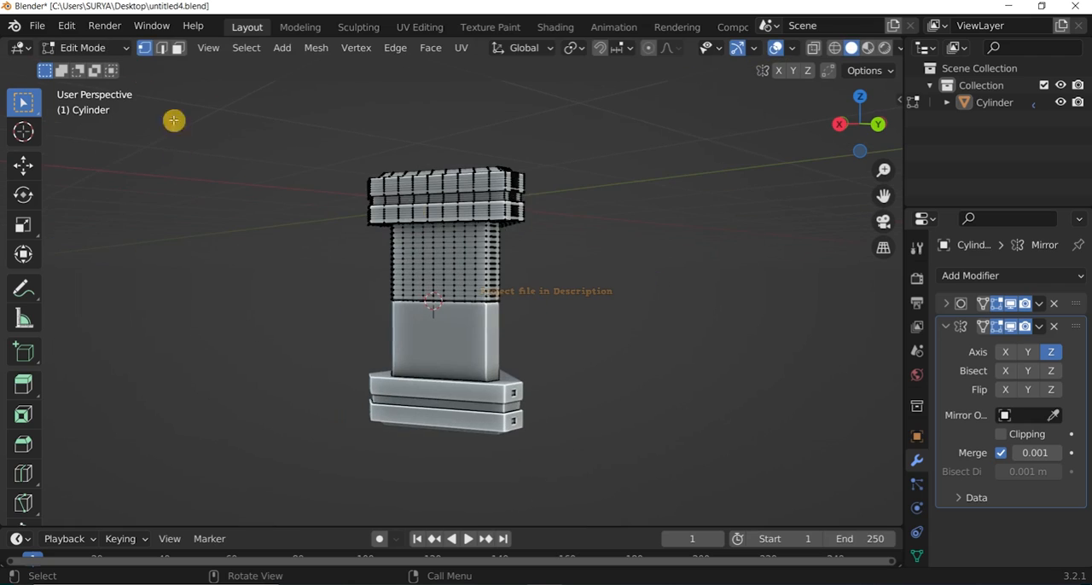
pyautogui.press('Tab')
pyautogui.moveTo(649, 294); pyautogui.dragTo(427, 304, button='middle')
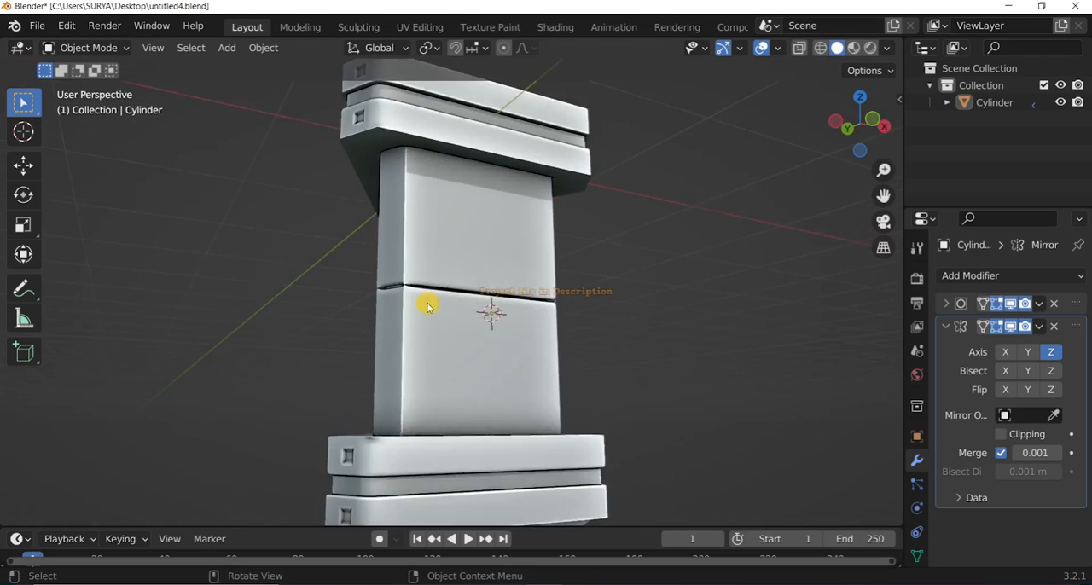
pyautogui.scroll(2, 427, 304)
# Add a dense band of horizontal edge loops around the column's end beside the mirror seam and check the pillar in Object Mode.
pyautogui.click(102, 44)
pyautogui.click(92, 86)
pyautogui.press('Tab')
pyautogui.scroll(2, 528, 290)
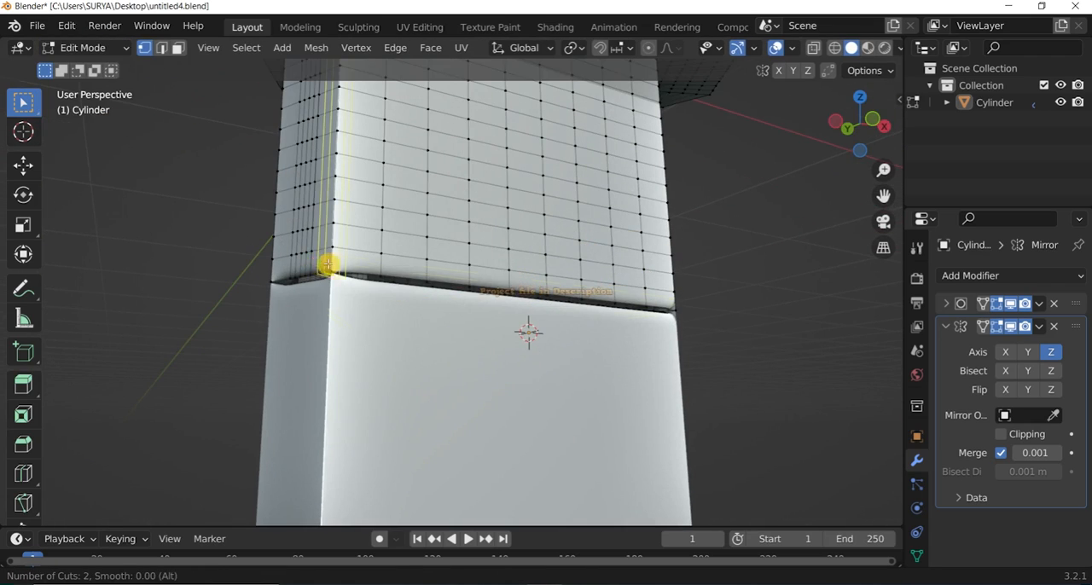
pyautogui.click(303, 264)
pyautogui.rightClick(304, 264)
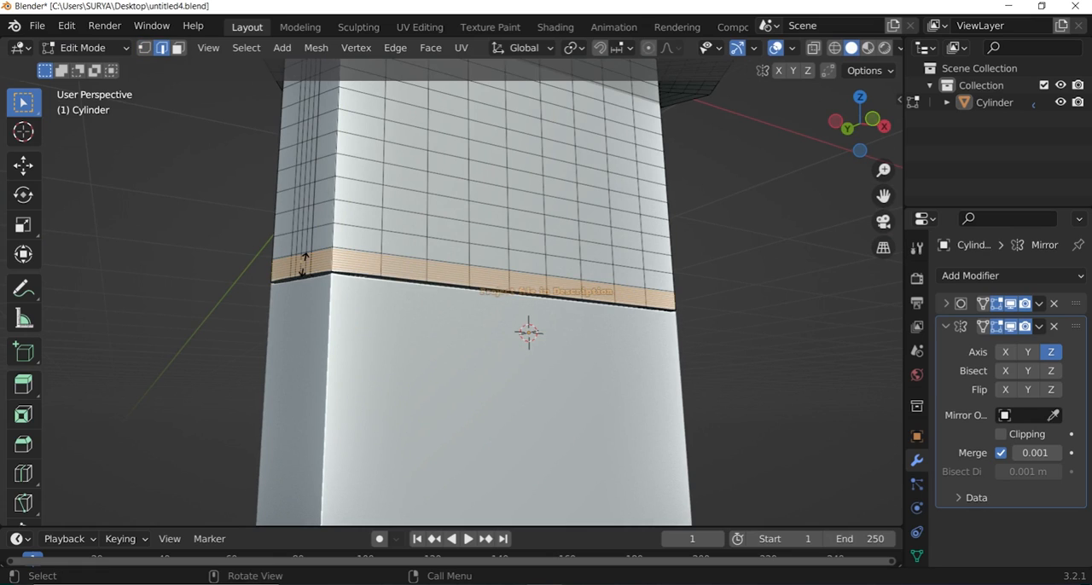
pyautogui.press('g')
pyautogui.press('g')
pyautogui.click(378, 493)
pyautogui.scroll(-2, 495, 483)
pyautogui.click(81, 47)
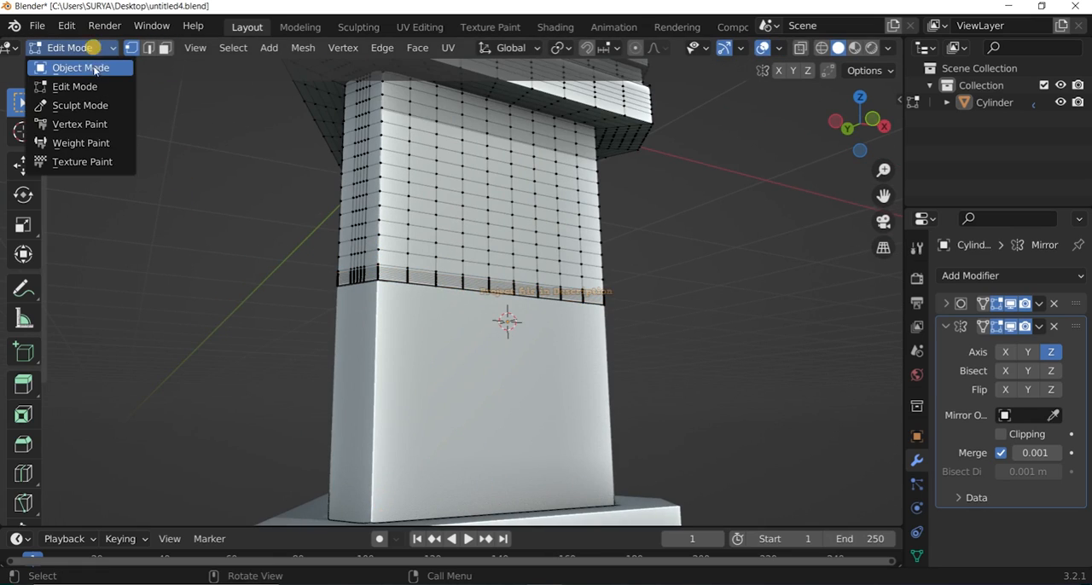
pyautogui.moveTo(876, 111); pyautogui.dragTo(937, 137)
pyautogui.scroll(-2, 876, 110)
pyautogui.scroll(-2, 709, 257)
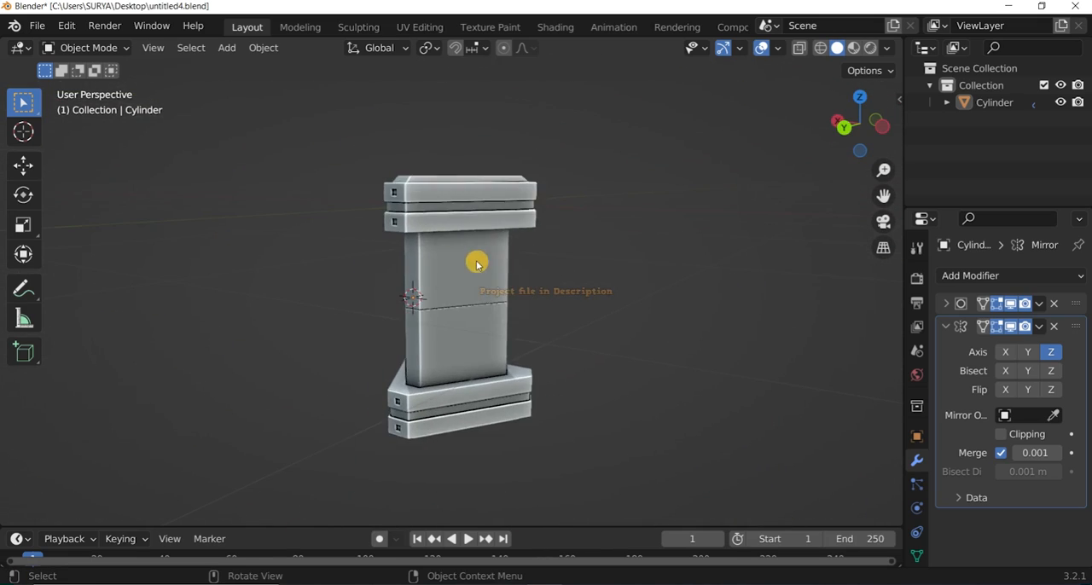
pyautogui.moveTo(834, 129); pyautogui.dragTo(930, 386)
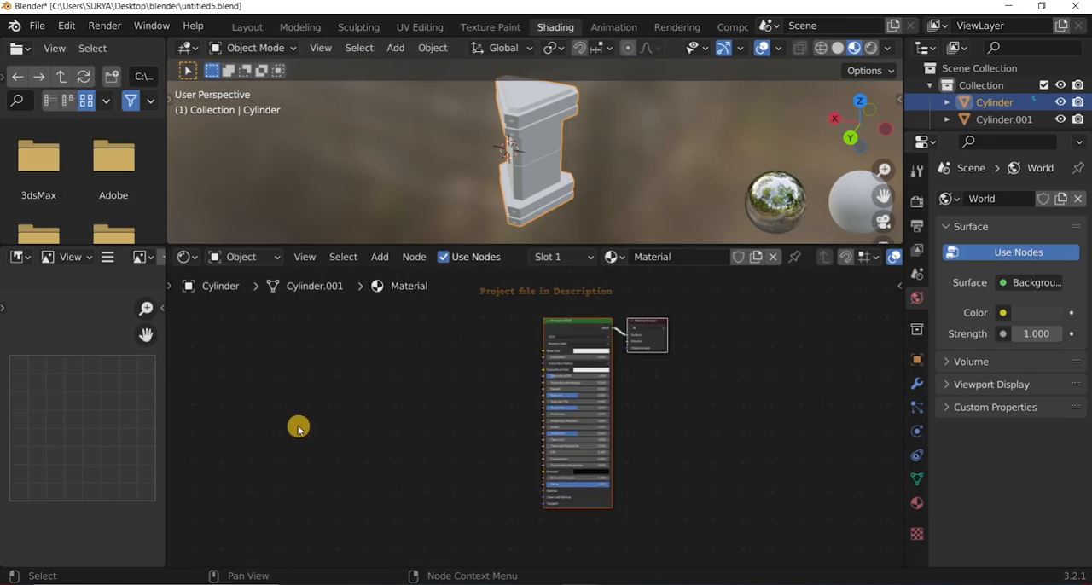
# Use Principled Texture Setup to load the plastic_0002 ao, color, height, normal and roughness maps into the pillar's material.
pyautogui.click(592, 310)
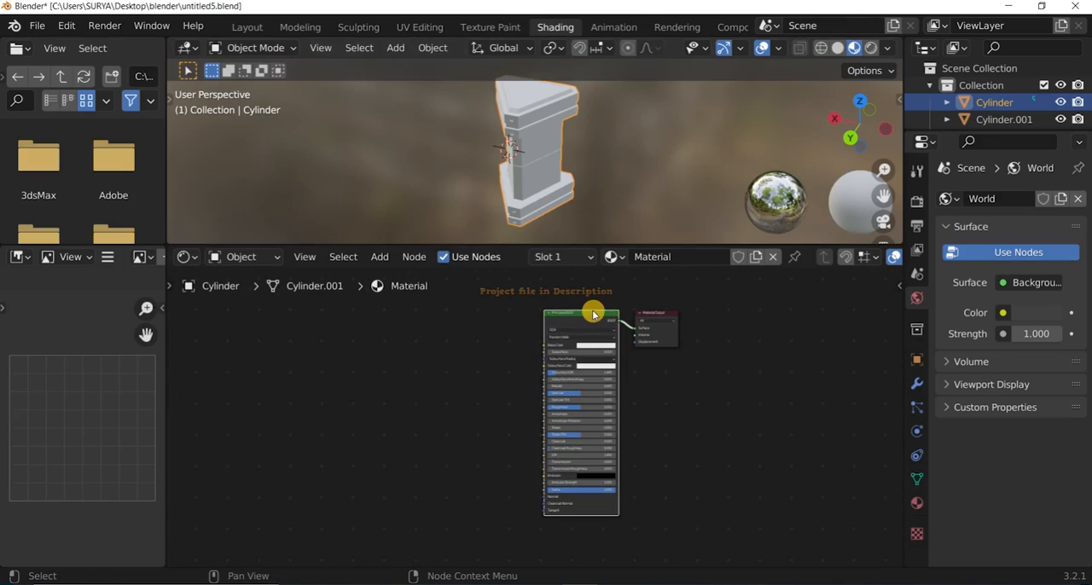
pyautogui.hotkey('ctrl', 'shift', 't')
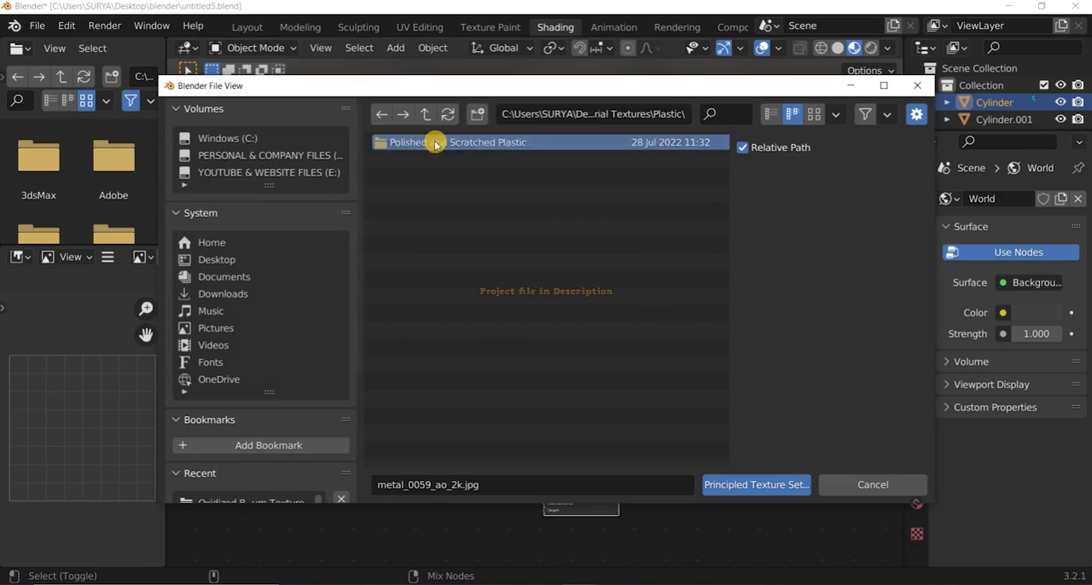
pyautogui.doubleClick(436, 145)
pyautogui.click(464, 260)
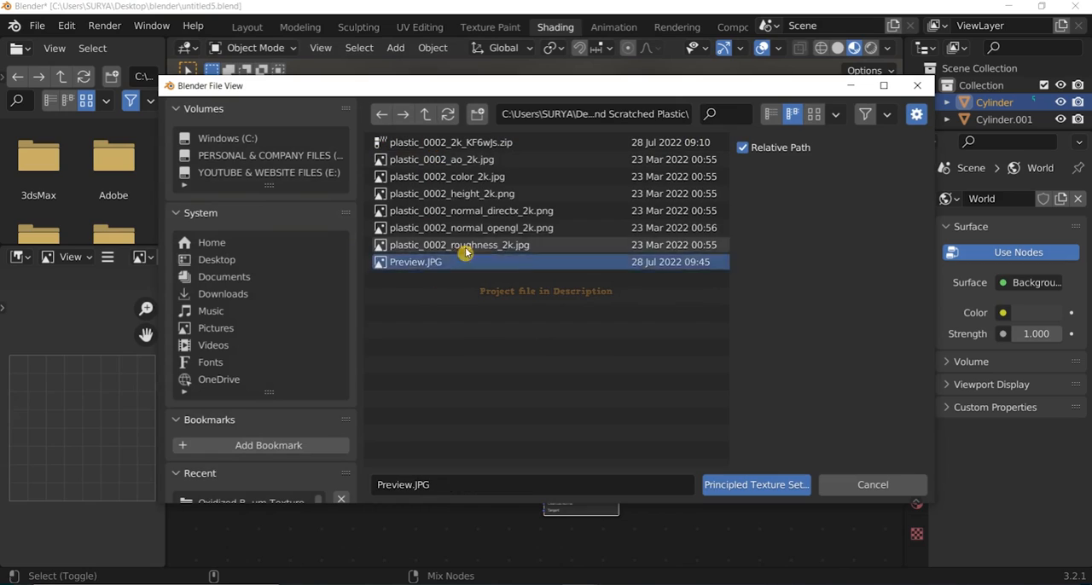
pyautogui.click(462, 246)
pyautogui.keyDown('ctrl'); pyautogui.click(461, 212); pyautogui.keyUp('ctrl')
pyautogui.keyDown('ctrl'); pyautogui.click(458, 194); pyautogui.keyUp('ctrl')
pyautogui.keyDown('ctrl'); pyautogui.click(456, 177); pyautogui.keyUp('ctrl')
pyautogui.keyDown('ctrl'); pyautogui.click(457, 160); pyautogui.keyUp('ctrl')
pyautogui.click(751, 485)
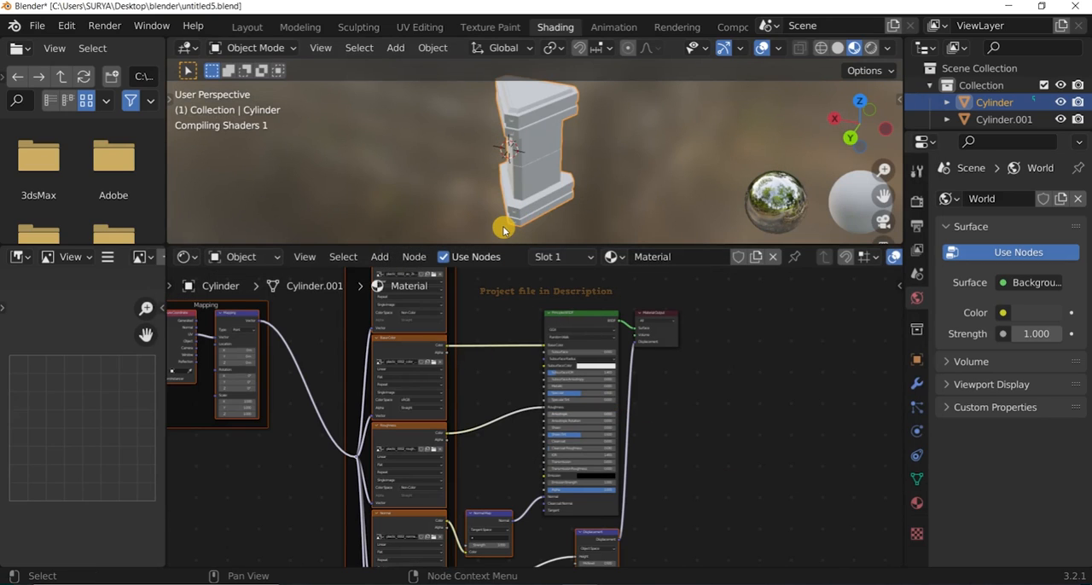
# Insert a Mix color node between the Base Color texture and the Principled BSDF, and enlarge the 3D viewport.
pyautogui.hotkey('shift', 'a')
pyautogui.click(492, 330)
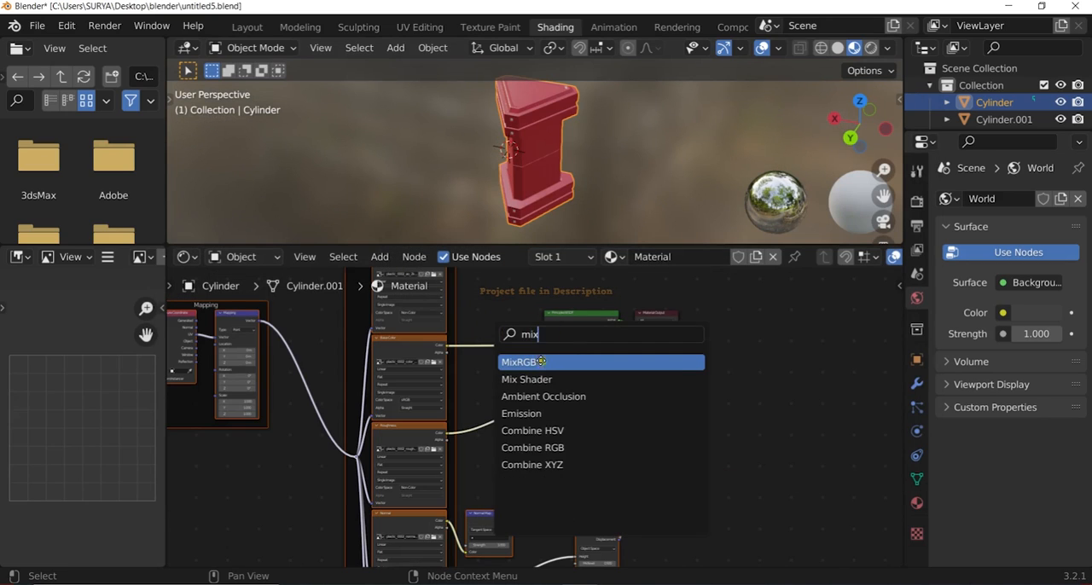
pyautogui.click(541, 362)
pyautogui.click(522, 350)
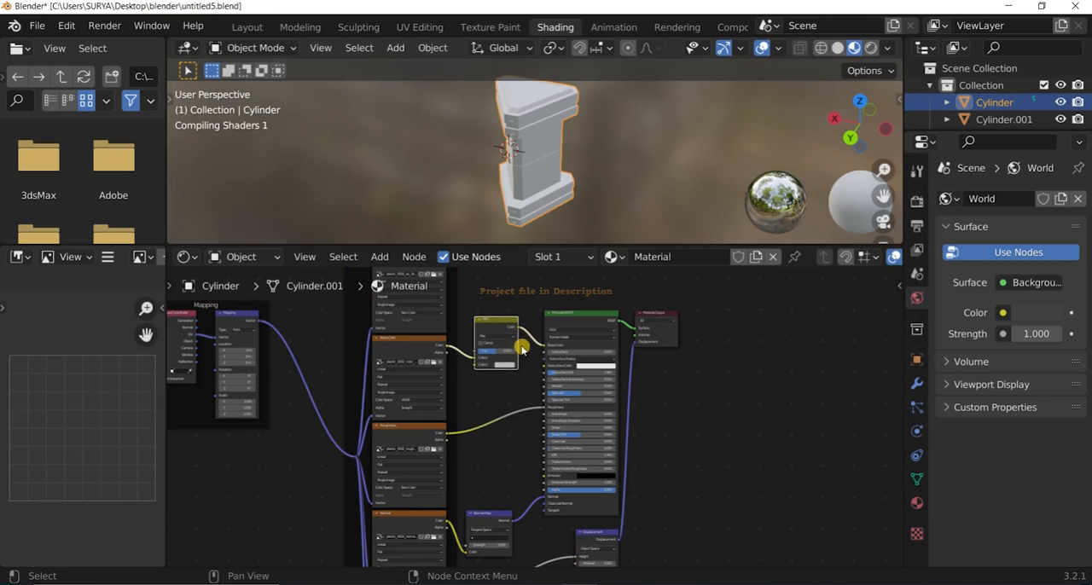
pyautogui.scroll(6, 528, 391)
pyautogui.moveTo(551, 427); pyautogui.dragTo(571, 494, button='middle')
pyautogui.scroll(6, 538, 145)
pyautogui.scroll(-3, 539, 147)
pyautogui.moveTo(531, 245); pyautogui.dragTo(524, 319)
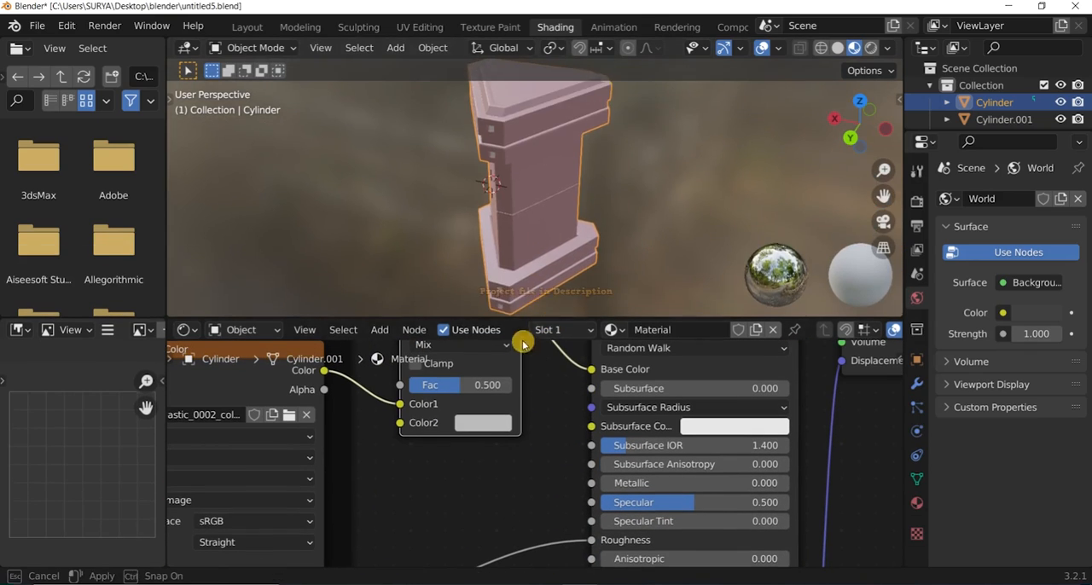
# Set the Mix node's Color2 to a very dark red while viewing the scratched surface up close.
pyautogui.scroll(7, 534, 184)
pyautogui.moveTo(547, 183); pyautogui.dragTo(535, 120, button='middle')
pyautogui.scroll(2, 457, 382)
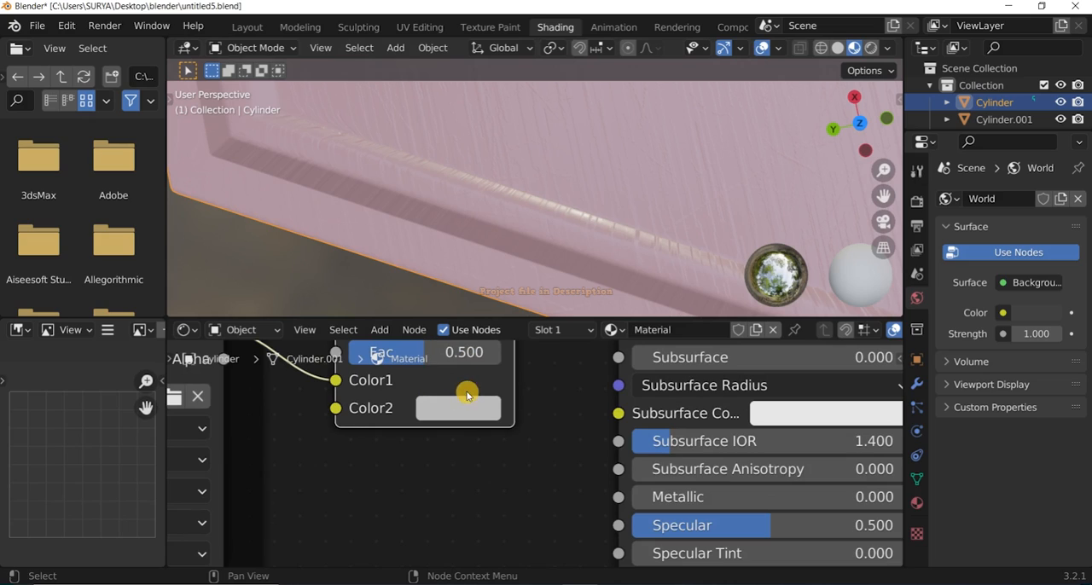
pyautogui.click(461, 407)
pyautogui.moveTo(465, 397); pyautogui.dragTo(444, 396)
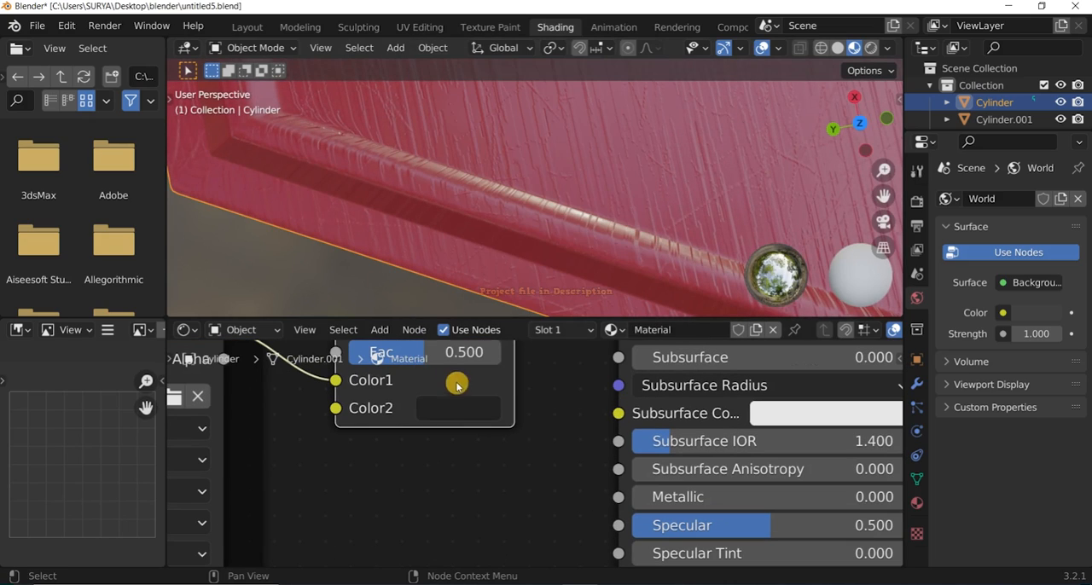
pyautogui.scroll(-3, 449, 388)
pyautogui.click(490, 426)
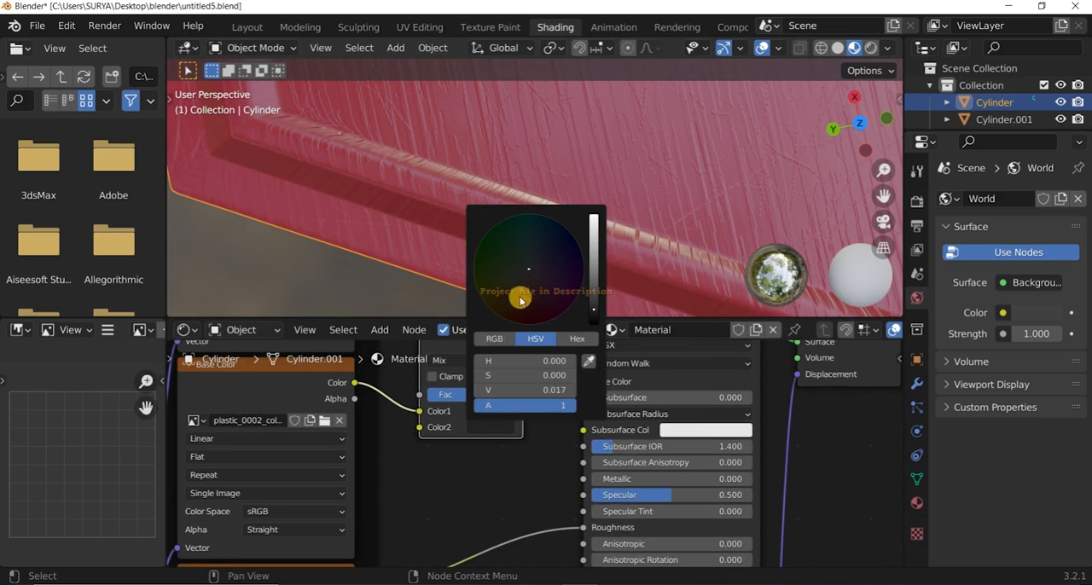
pyautogui.scroll(-2, 470, 430)
pyautogui.scroll(2, 475, 419)
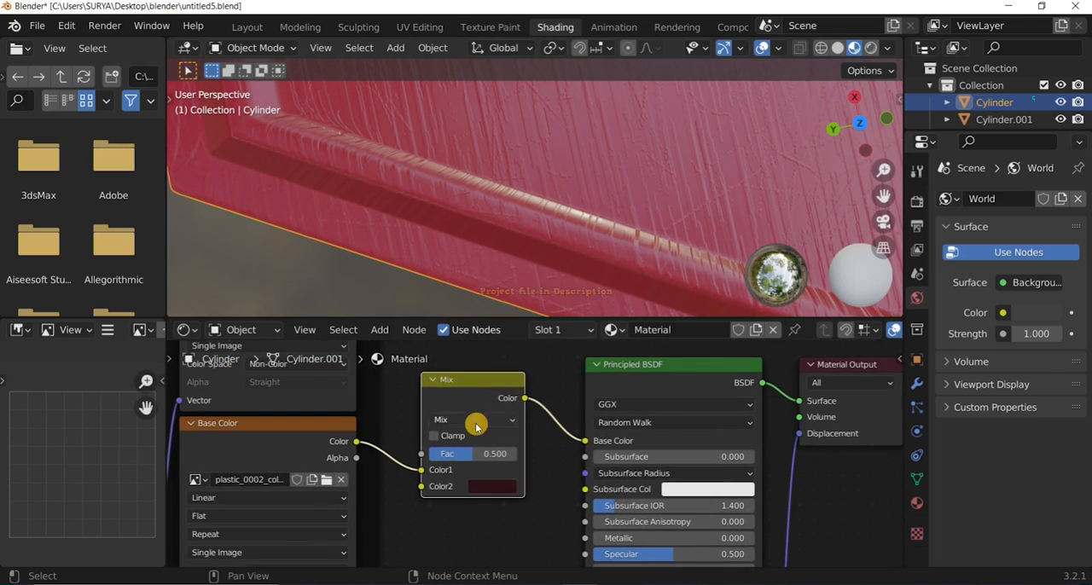
# Move the Base Color texture's link to the Mix node's Color2 input and set Color1 to a near-black gray.
pyautogui.click(475, 420)
pyautogui.moveTo(474, 482); pyautogui.dragTo(478, 482)
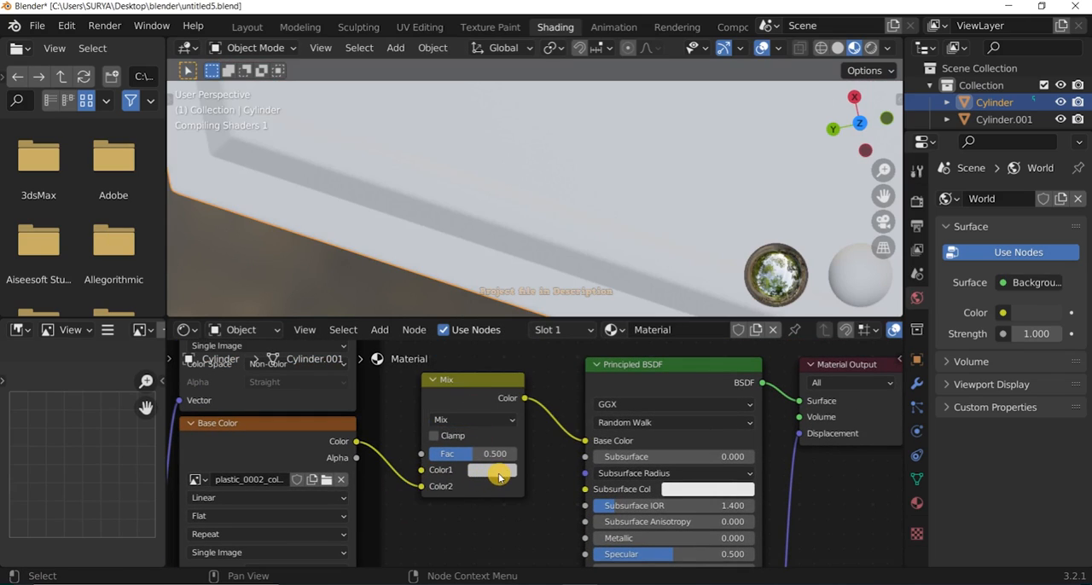
pyautogui.click(500, 475)
pyautogui.scroll(1, 512, 465)
pyautogui.moveTo(595, 288); pyautogui.dragTo(595, 345)
pyautogui.click(459, 472)
pyautogui.click(485, 476)
# Reroute the Base Color texture's link to the Mix node's Fac input and inspect the material on the pillar.
pyautogui.moveTo(413, 490); pyautogui.dragTo(413, 454)
pyautogui.scroll(2, 521, 230)
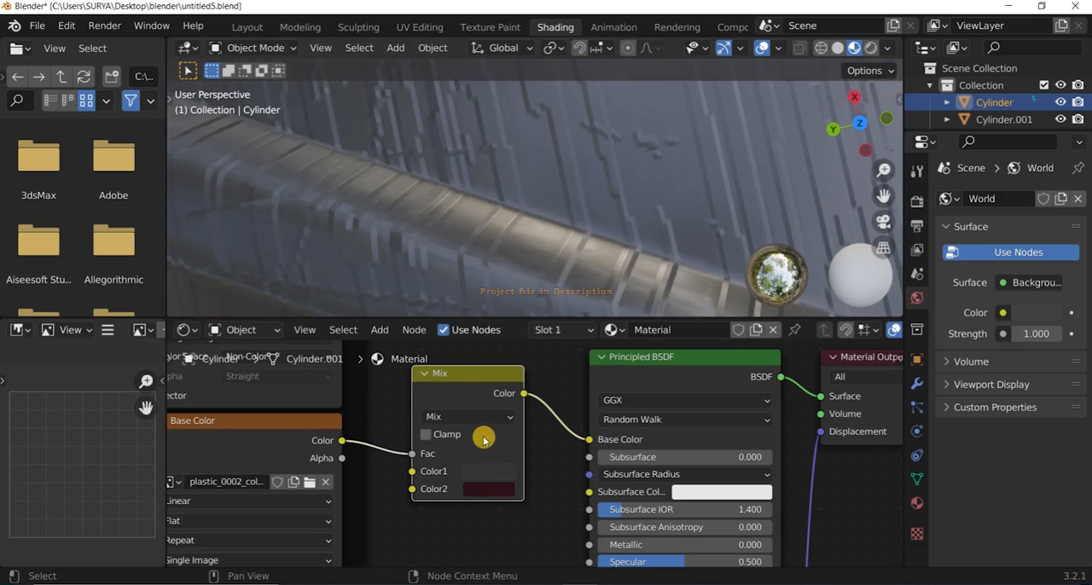
pyautogui.scroll(-8, 581, 222)
pyautogui.moveTo(849, 114)
pyautogui.mouseDown()
pyautogui.moveTo(853, 64)
pyautogui.moveTo(819, 51)
pyautogui.moveTo(849, 114)
pyautogui.moveTo(870, 124)
pyautogui.mouseUp()
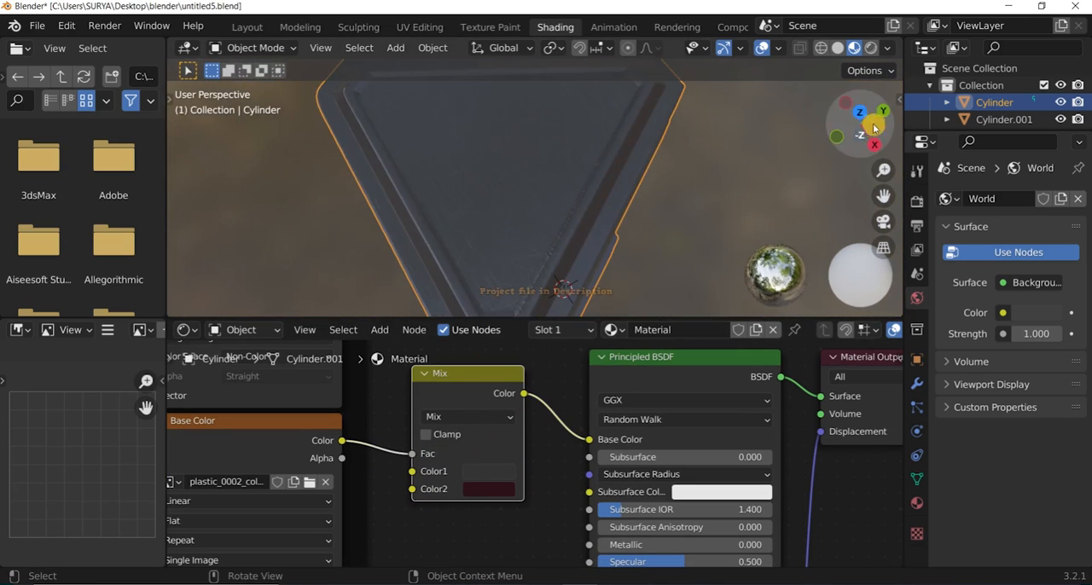
# Enable Scene Lights in the viewport shading, try several environment presets, and set the preview lighting to the last one, the pale blue-pink sky.
pyautogui.click(887, 49)
pyautogui.click(794, 132)
pyautogui.click(887, 49)
pyautogui.click(860, 194)
pyautogui.click(834, 251)
pyautogui.click(874, 196)
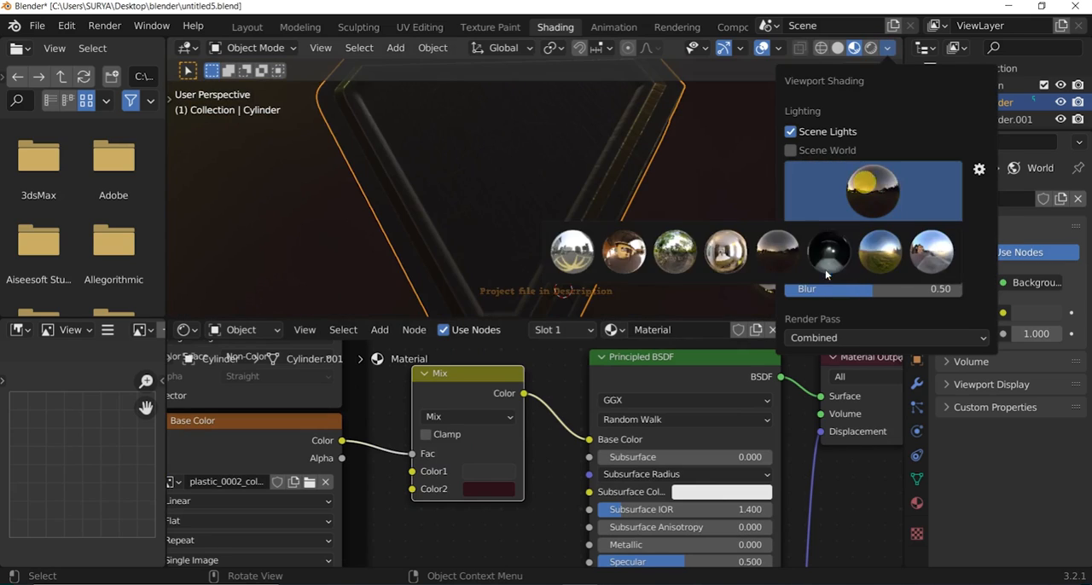
pyautogui.click(880, 252)
pyautogui.click(903, 214)
pyautogui.click(931, 252)
pyautogui.scroll(-5, 734, 179)
pyautogui.moveTo(865, 118); pyautogui.dragTo(840, 106)
pyautogui.scroll(3, 532, 454)
# Darken the Mix node's Color1 to near-black, brighten Color2 to a dark crimson, and check the pillar.
pyautogui.click(487, 477)
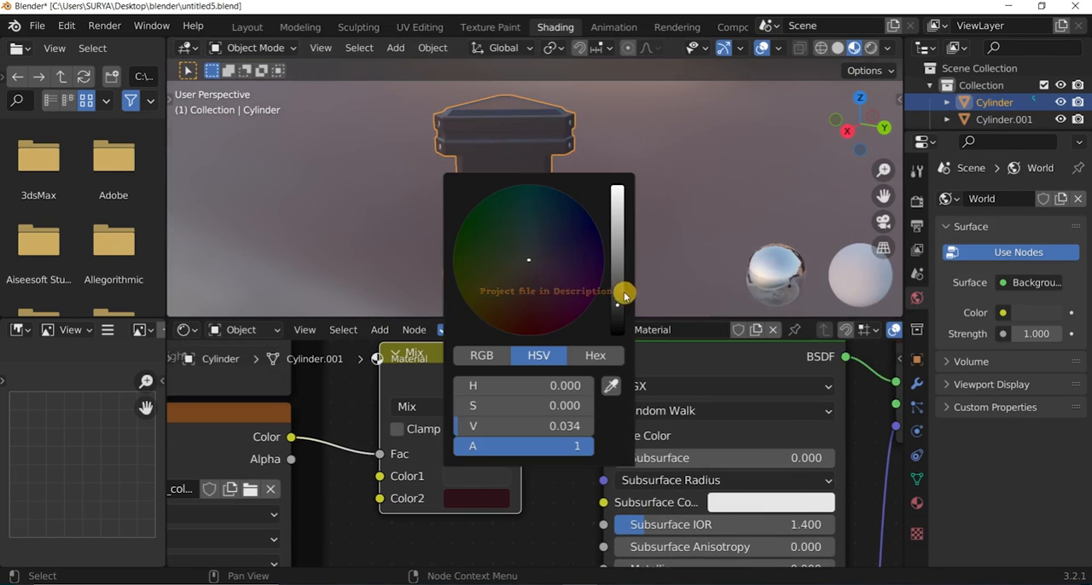
pyautogui.click(657, 196)
pyautogui.click(478, 500)
pyautogui.moveTo(618, 331); pyautogui.dragTo(618, 317)
pyautogui.scroll(4, 563, 158)
pyautogui.scroll(-5, 563, 175)
pyautogui.moveTo(864, 123); pyautogui.dragTo(853, 89)
pyautogui.scroll(6, 563, 175)
pyautogui.scroll(5, 573, 161)
pyautogui.scroll(-7, 573, 161)
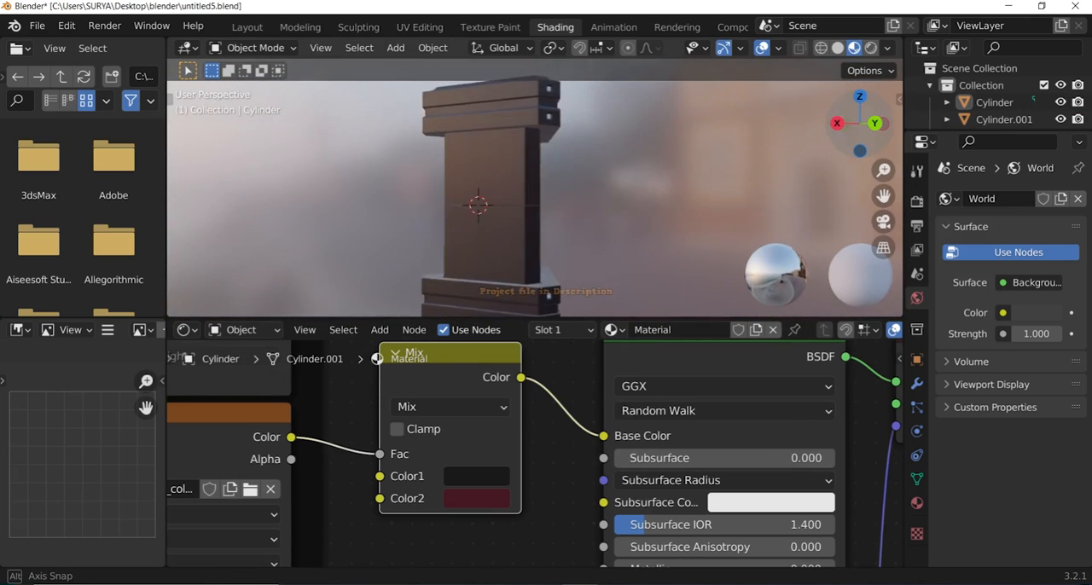
# Try a near-black Color2 and a light gray Color1 on the Mix node and view the result on the pillar.
pyautogui.scroll(3, 535, 453)
pyautogui.click(474, 519)
pyautogui.moveTo(659, 247)
pyautogui.mouseDown()
pyautogui.moveTo(655, 256)
pyautogui.moveTo(663, 190)
pyautogui.moveTo(659, 261)
pyautogui.mouseUp()
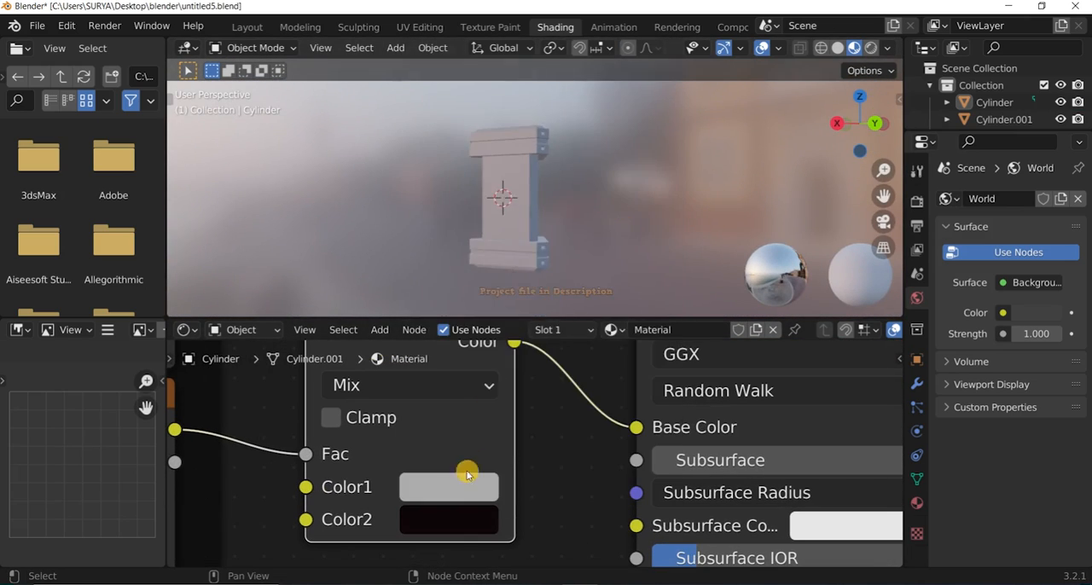
pyautogui.scroll(5, 631, 112)
pyautogui.moveTo(862, 125)
pyautogui.mouseDown()
pyautogui.moveTo(836, 158)
pyautogui.moveTo(884, 115)
pyautogui.moveTo(844, 132)
pyautogui.mouseUp()
pyautogui.scroll(-6, 632, 119)
pyautogui.moveTo(631, 128); pyautogui.dragTo(619, 157, button='middle')
# Set the Mix node's Color2 to a very dark maroon and Color1 to a dark navy blue.
pyautogui.click(461, 520)
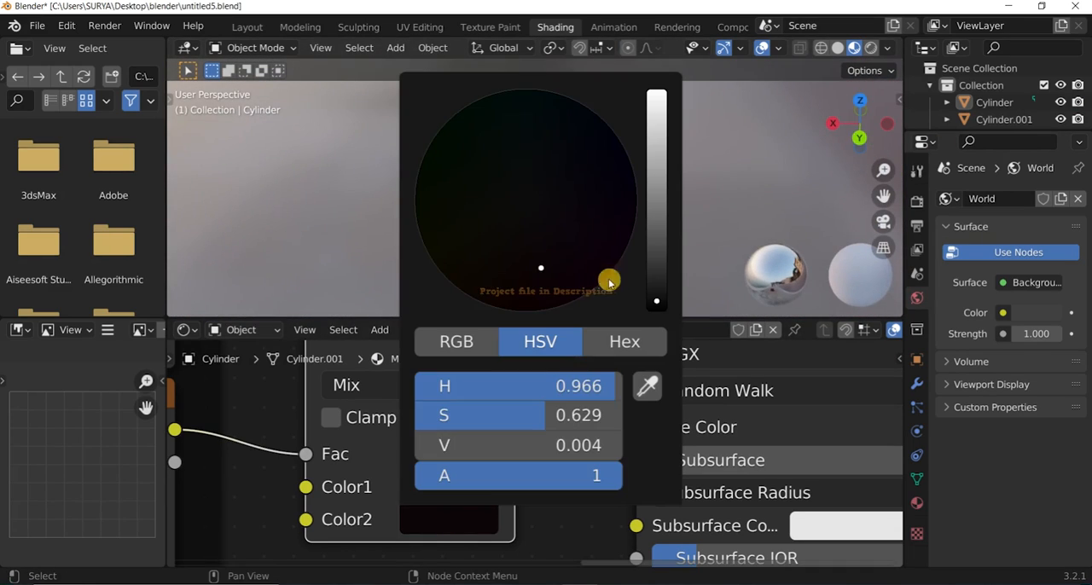
pyautogui.click(464, 480)
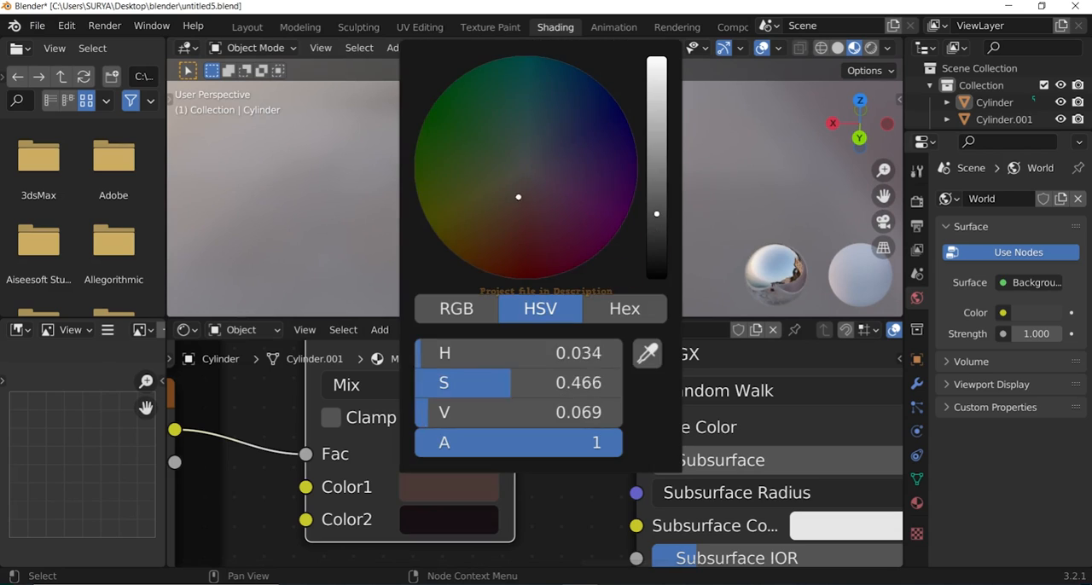
pyautogui.moveTo(518, 197); pyautogui.dragTo(518, 195)
pyautogui.click(461, 486)
pyautogui.moveTo(856, 114); pyautogui.dragTo(803, 167)
pyautogui.click(464, 495)
pyautogui.moveTo(561, 168); pyautogui.dragTo(565, 172)
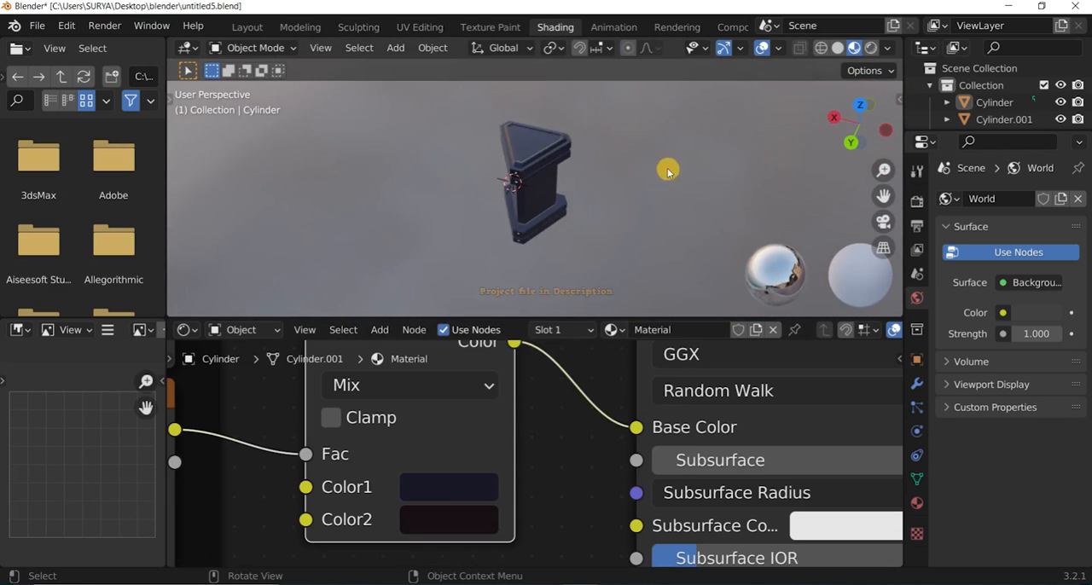
# Check the recolored pillar from several sides and save the project file.
pyautogui.moveTo(669, 171); pyautogui.dragTo(664, 77, button='middle')
pyautogui.scroll(4, 513, 218)
pyautogui.scroll(-3, 514, 218)
pyautogui.moveTo(872, 121); pyautogui.dragTo(778, 127)
pyautogui.click(37, 26)
pyautogui.click(65, 139)
# Examine the pillar's material up close and from different sides under the preview lighting.
pyautogui.scroll(4, 465, 171)
pyautogui.scroll(-2, 465, 171)
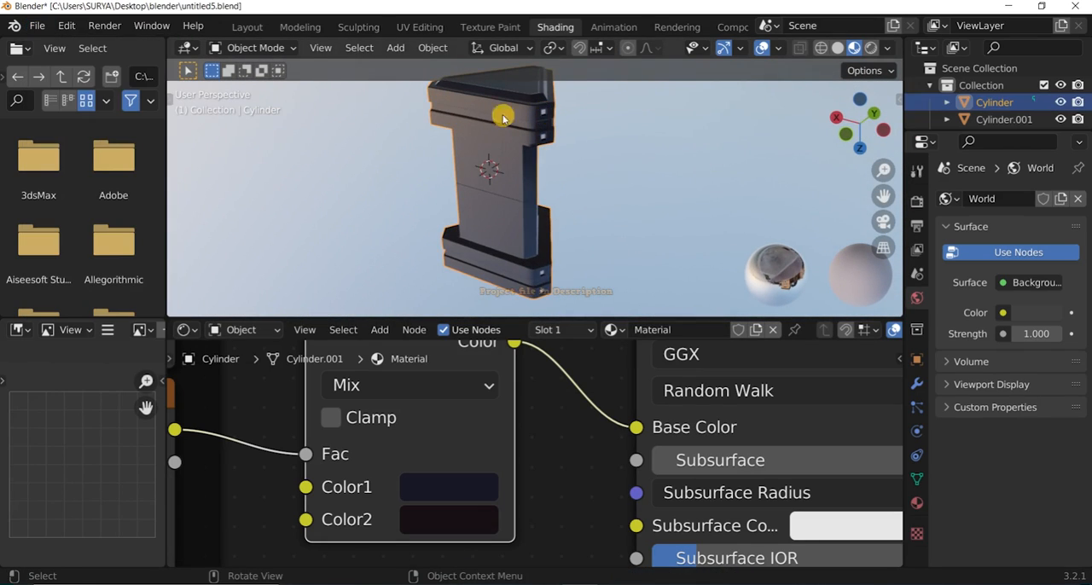
pyautogui.scroll(2, 512, 112)
pyautogui.moveTo(874, 96); pyautogui.dragTo(896, 124)
pyautogui.scroll(-3, 514, 141)
pyautogui.press('a')
pyautogui.hotkey('alt', 'a')
pyautogui.scroll(3, 539, 132)
pyautogui.scroll(5, 529, 137)
pyautogui.scroll(-4, 530, 137)
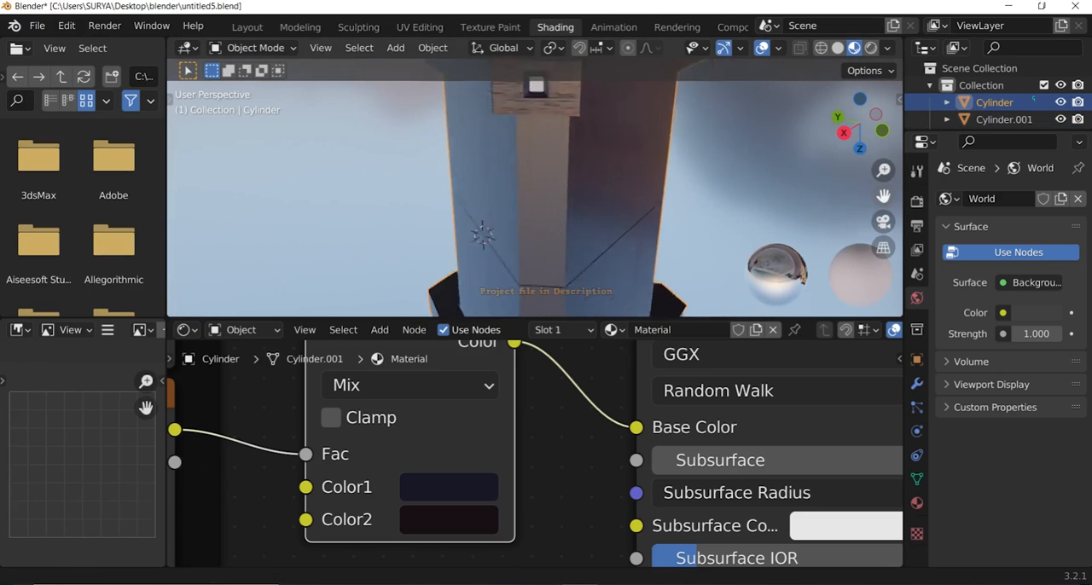
# Select the small square insets at the corners of the end blocks and create a new material for them.
pyautogui.moveTo(884, 196); pyautogui.dragTo(872, 337)
pyautogui.scroll(2, 519, 147)
pyautogui.click(520, 147)
pyautogui.click(611, 339)
pyautogui.click(917, 503)
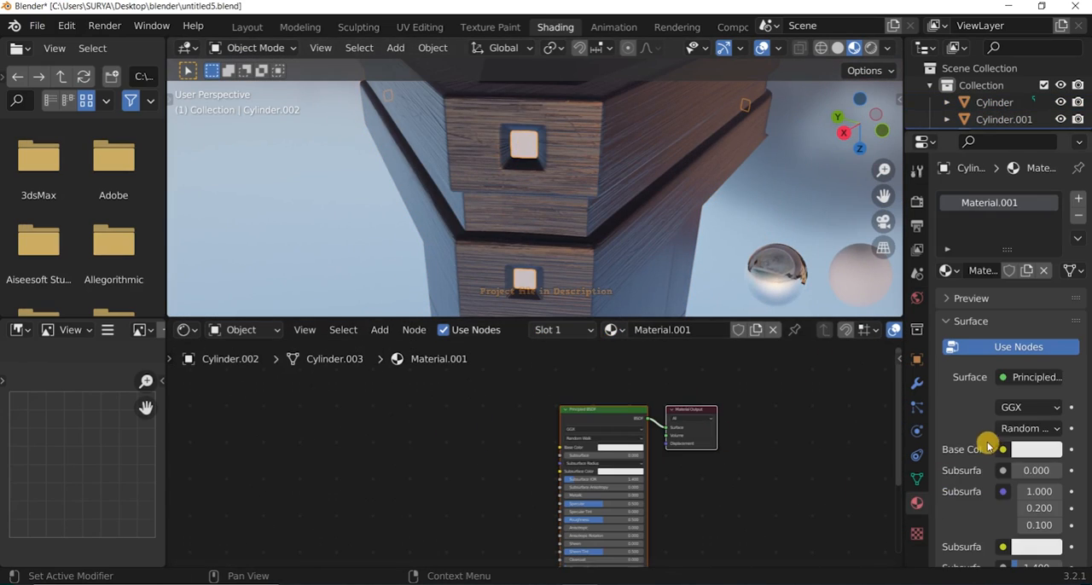
# Change the square insets' material surface from Principled BSDF to Emission.
pyautogui.scroll(-10, 986, 392)
pyautogui.scroll(10, 982, 427)
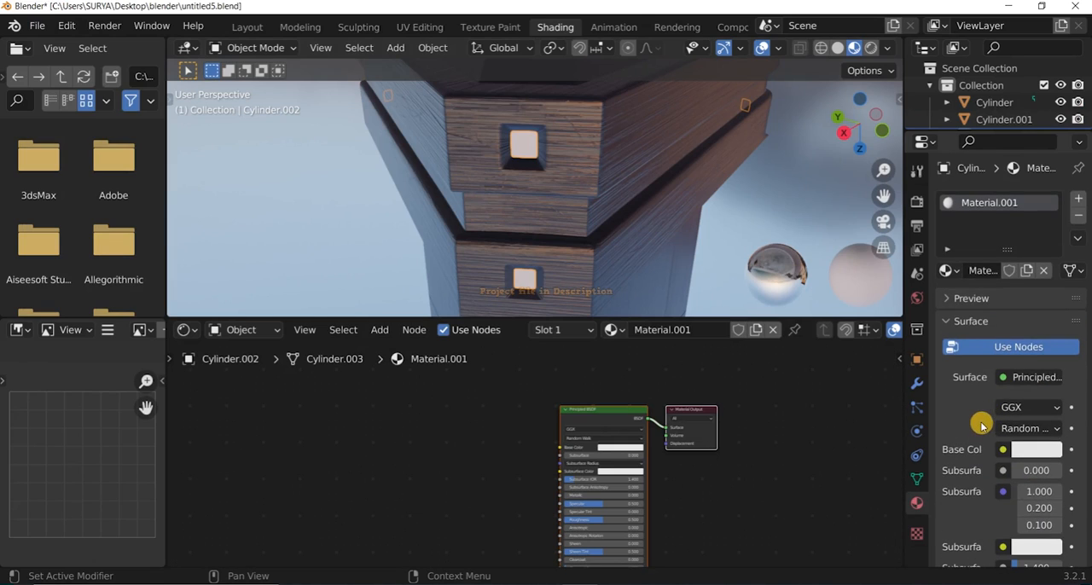
pyautogui.scroll(-1, 1000, 370)
pyautogui.click(1011, 355)
pyautogui.scroll(3, 832, 136)
pyautogui.click(841, 101)
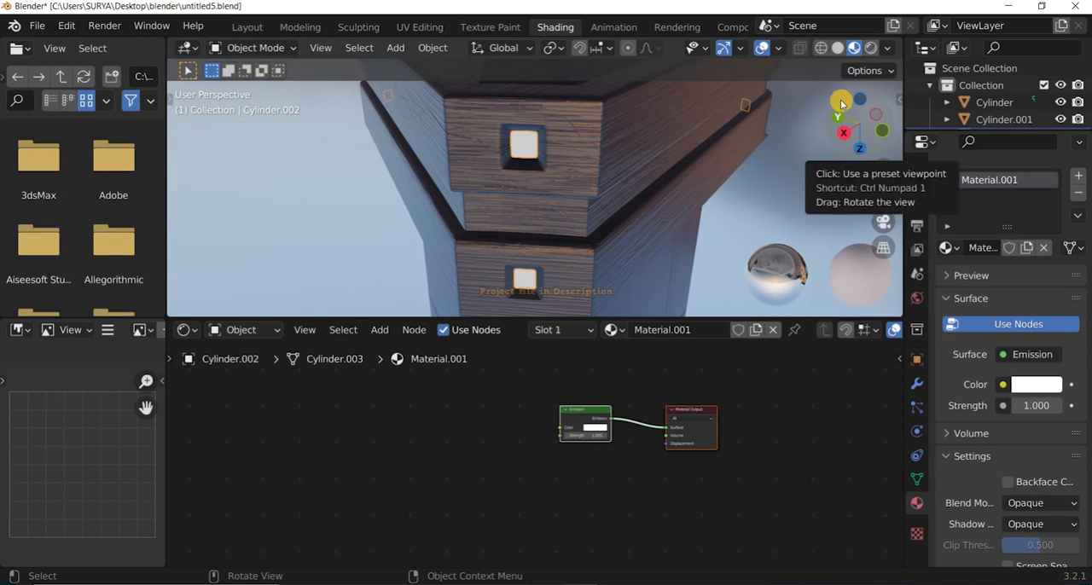
# Set the insets' Emission color to yellow and its strength to 25.
pyautogui.scroll(4, 589, 435)
pyautogui.scroll(-2, 666, 418)
pyautogui.click(348, 449)
pyautogui.moveTo(396, 250); pyautogui.dragTo(359, 282)
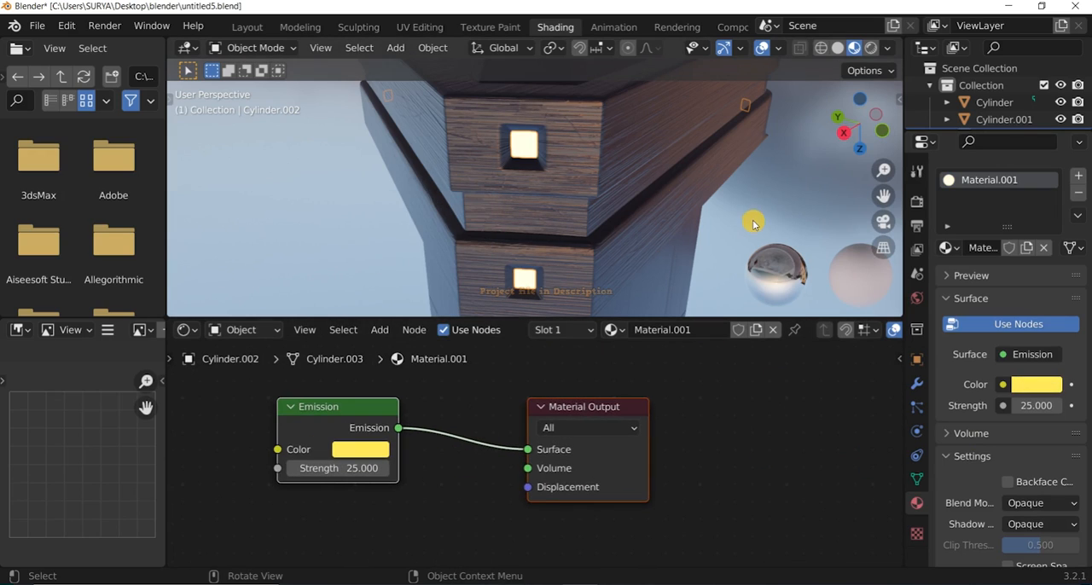
# Enable Bloom in the Eevee render settings and view the glowing insets.
pyautogui.moveTo(754, 223); pyautogui.dragTo(722, 171, button='middle')
pyautogui.click(917, 201)
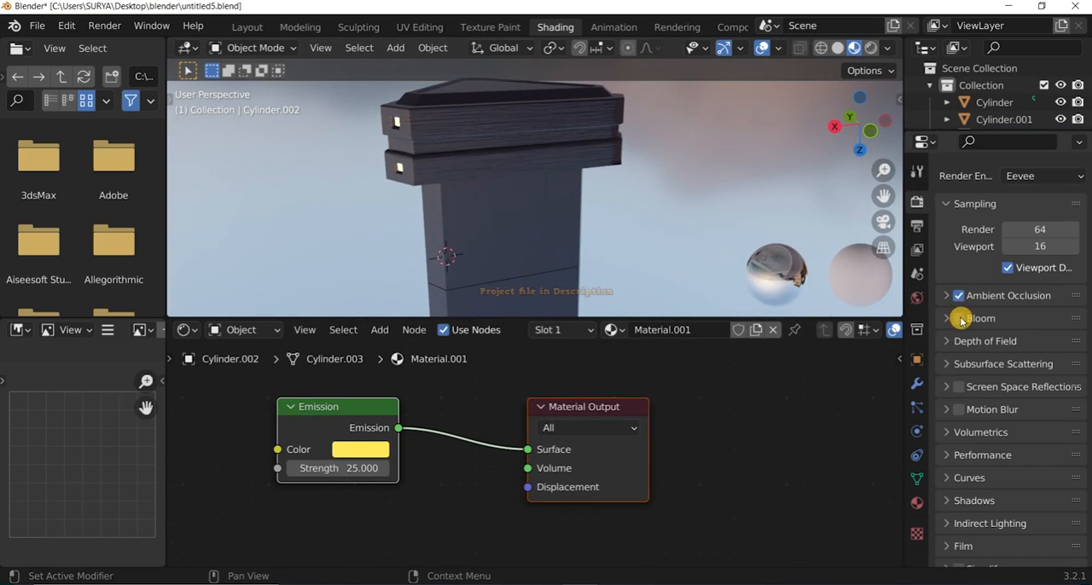
pyautogui.click(961, 319)
pyautogui.scroll(-4, 695, 168)
pyautogui.moveTo(857, 124); pyautogui.dragTo(683, 128)
pyautogui.scroll(2, 478, 125)
# Select the remaining unlit square insets and assign the existing emission material, Material.001, to them.
pyautogui.click(468, 121)
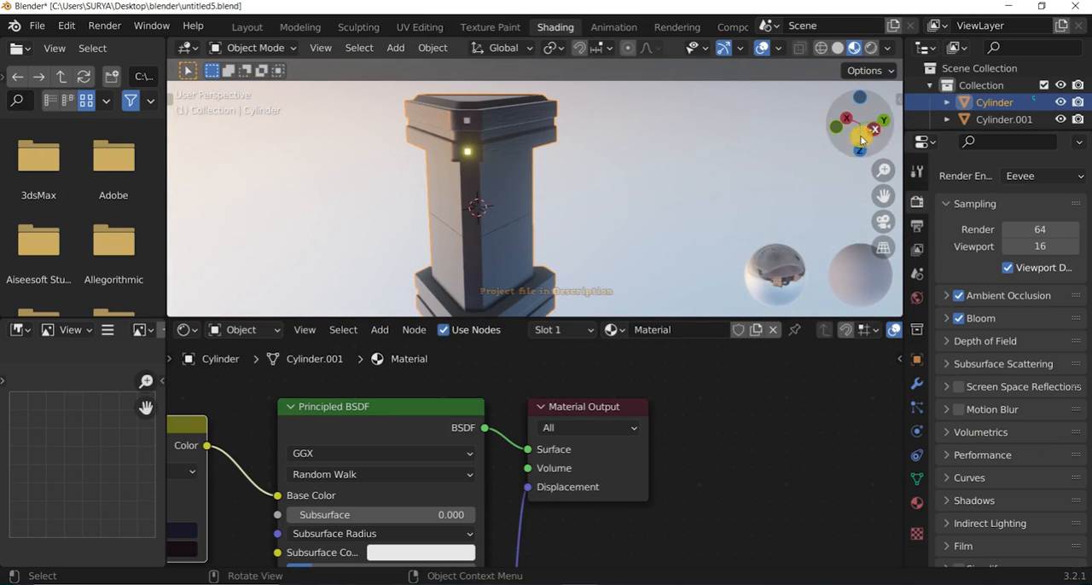
pyautogui.moveTo(861, 141); pyautogui.dragTo(881, 171)
pyautogui.scroll(5, 444, 128)
pyautogui.click(371, 112)
pyautogui.click(527, 333)
pyautogui.click(546, 380)
pyautogui.scroll(-6, 546, 248)
pyautogui.click(666, 188)
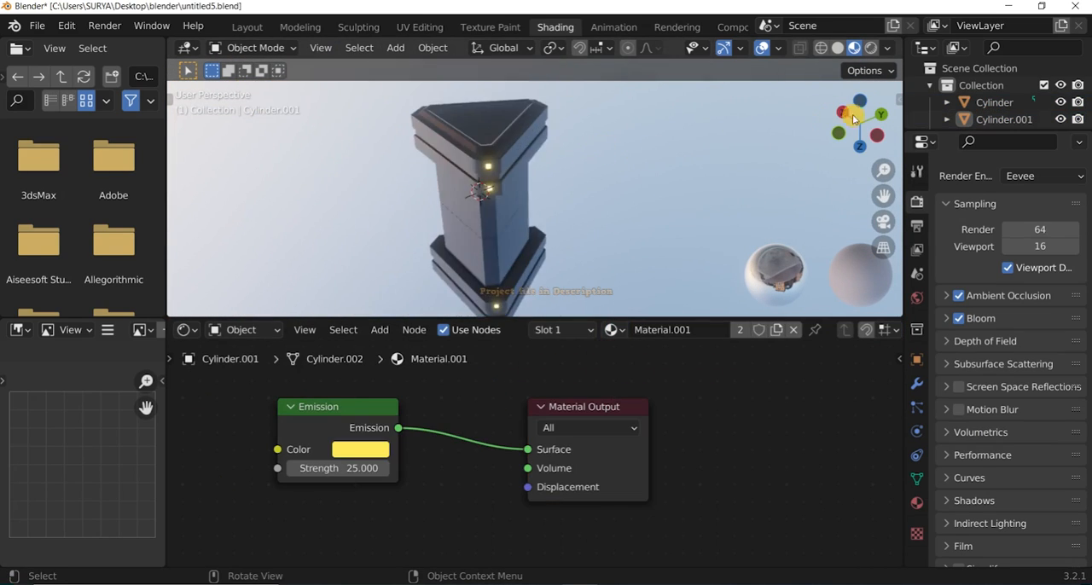
# Try a light orange Emission color on the square insets.
pyautogui.moveTo(852, 114); pyautogui.dragTo(847, 150)
pyautogui.moveTo(509, 319); pyautogui.dragTo(476, 548)
pyautogui.scroll(3, 555, 384)
pyautogui.moveTo(856, 122); pyautogui.dragTo(850, 146)
pyautogui.moveTo(441, 547); pyautogui.dragTo(431, 290)
pyautogui.click(362, 436)
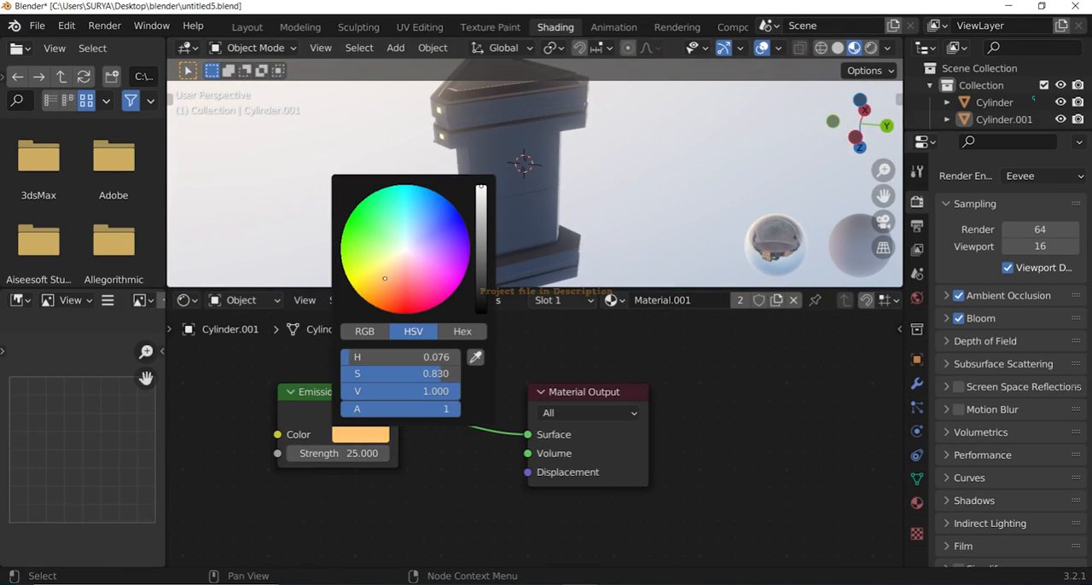
# Enlarge the 3D viewport and set the insets' Emission color to a light violet-blue.
pyautogui.moveTo(515, 291); pyautogui.dragTo(511, 415)
pyautogui.click(366, 499)
pyautogui.click(453, 288)
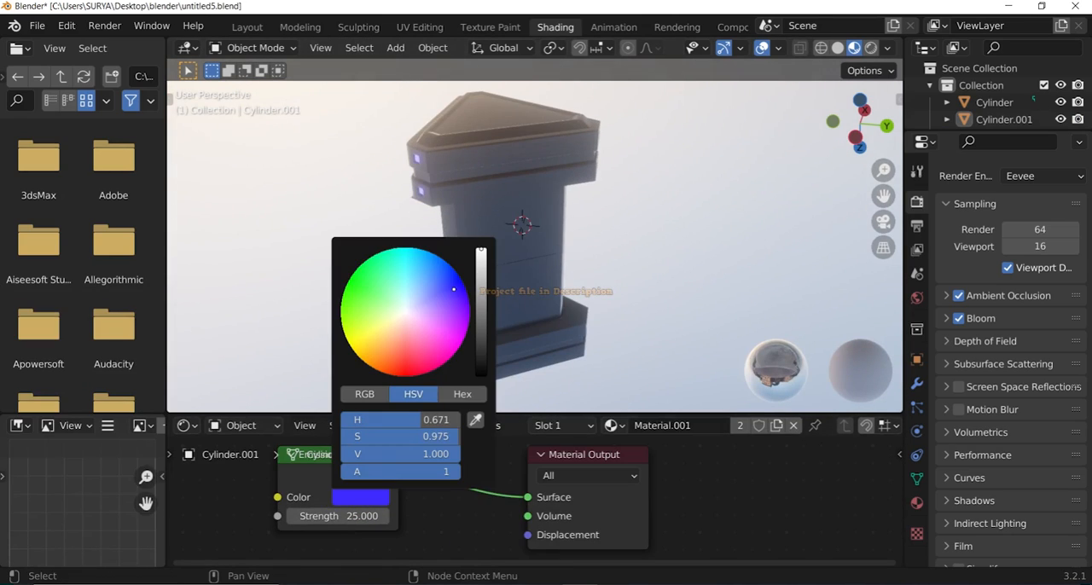
pyautogui.click(834, 122)
pyautogui.scroll(-3, 739, 212)
pyautogui.scroll(3, 739, 212)
pyautogui.moveTo(870, 120); pyautogui.dragTo(841, 128)
pyautogui.click(362, 499)
pyautogui.click(445, 291)
pyautogui.scroll(-4, 546, 256)
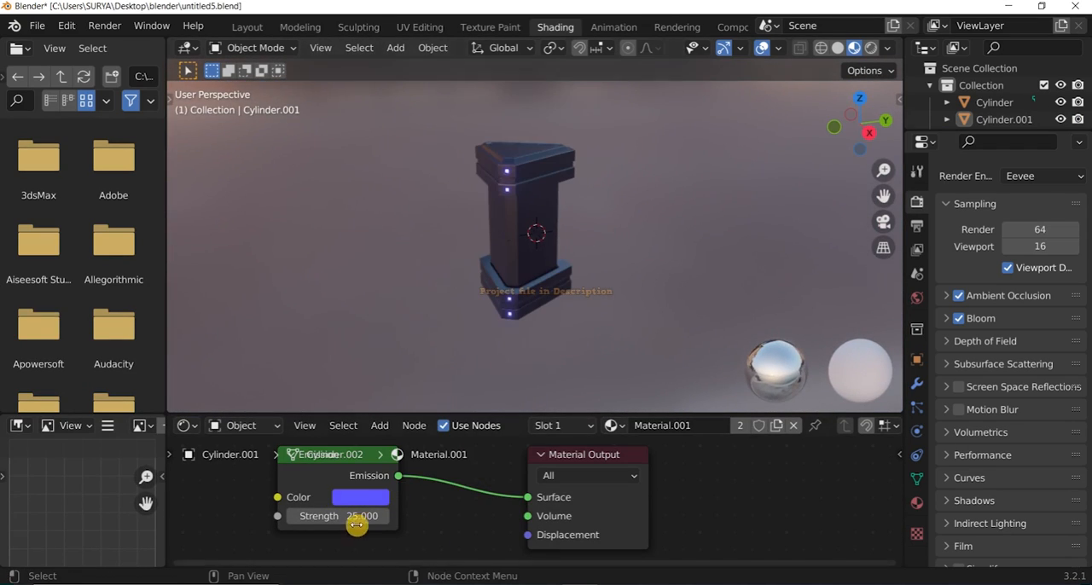
# Enlarge the 3D viewport further over the node editor and inspect the glowing insets on the pillar.
pyautogui.scroll(1, 575, 205)
pyautogui.moveTo(840, 136); pyautogui.dragTo(608, 147)
pyautogui.moveTo(514, 415); pyautogui.dragTo(516, 546)
pyautogui.scroll(3, 800, 195)
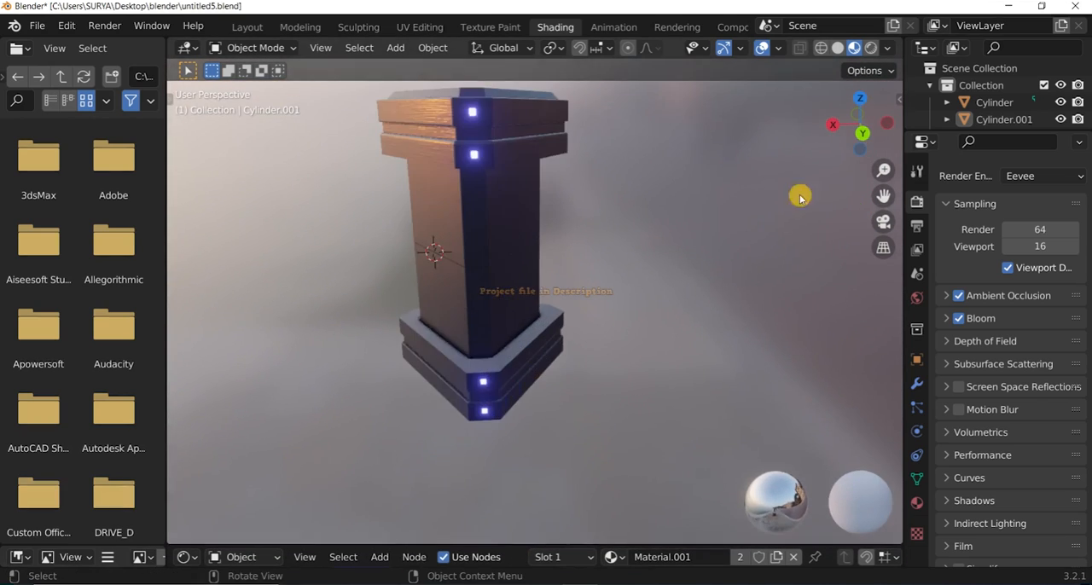
pyautogui.moveTo(841, 136); pyautogui.dragTo(649, 64)
# Save the project as a new file named untitled6.blend.
pyautogui.click(36, 26)
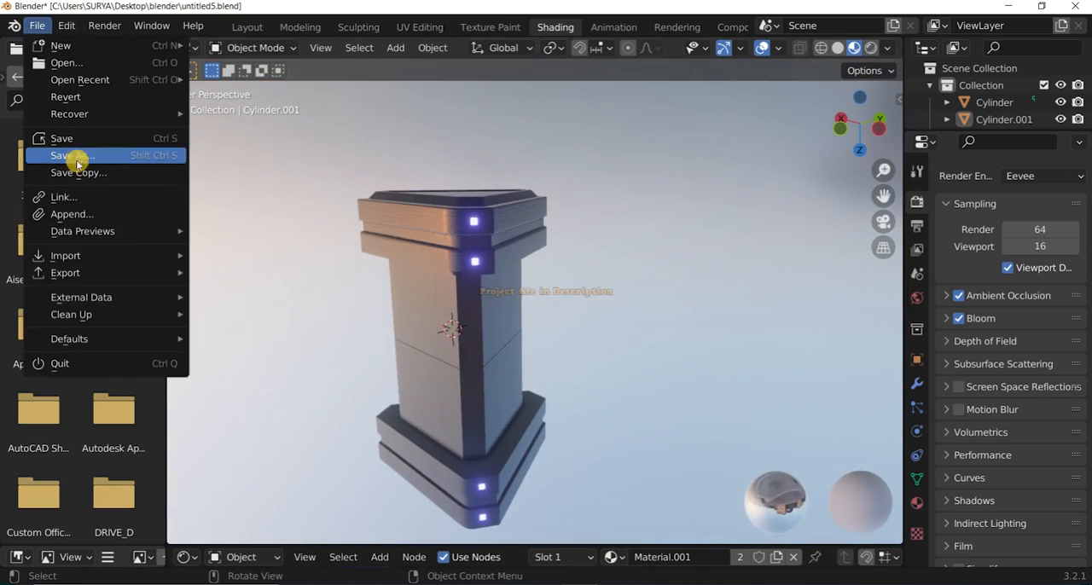
pyautogui.click(78, 156)
pyautogui.press('Escape')
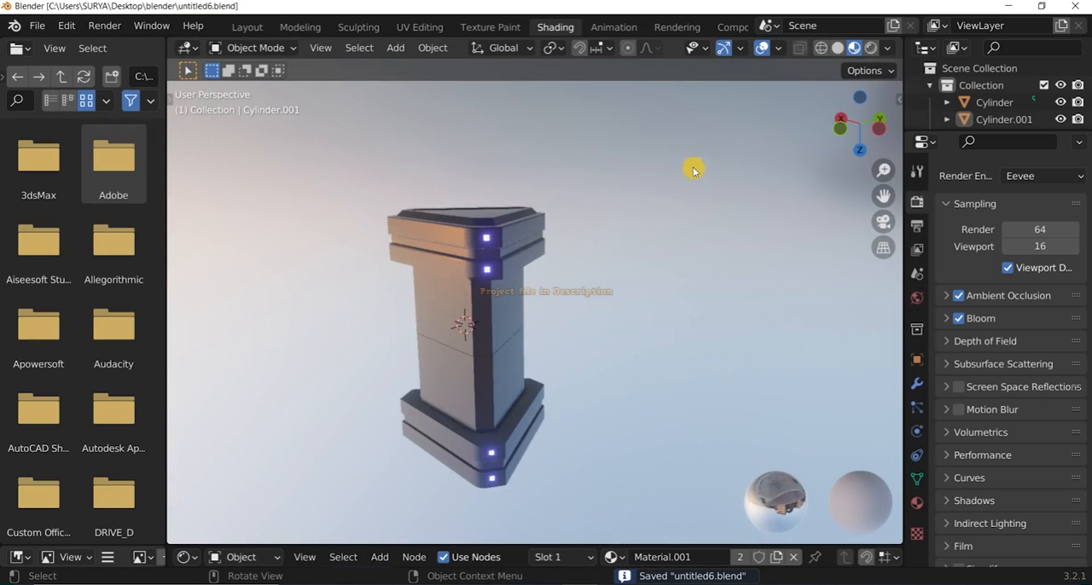
# Switch the viewport to Rendered shading, turn off Scene World, and view the pillar from another side.
pyautogui.click(873, 51)
pyautogui.click(890, 51)
pyautogui.click(796, 149)
pyautogui.scroll(-3, 739, 178)
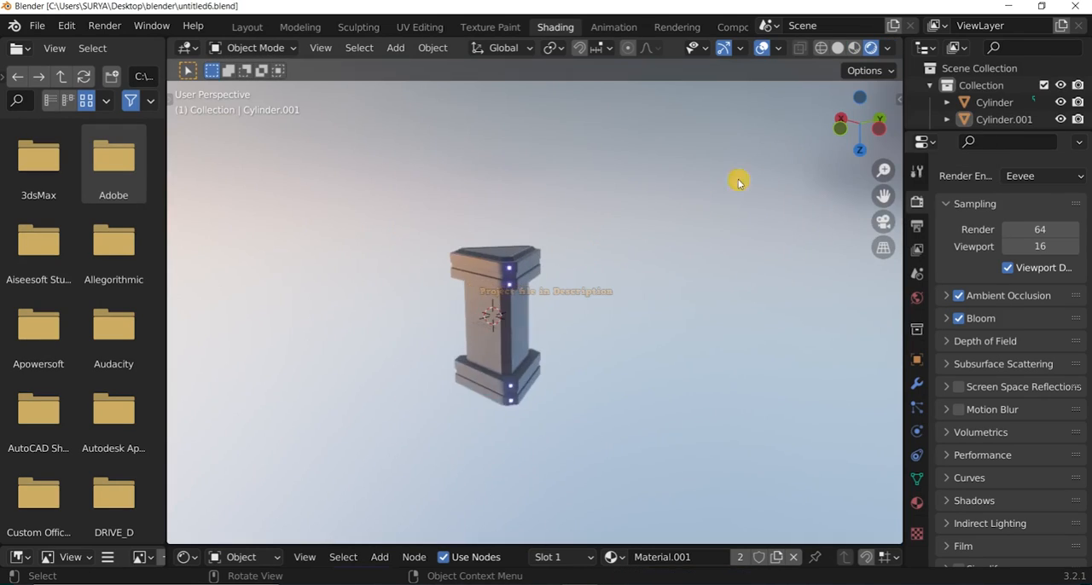
pyautogui.moveTo(739, 178); pyautogui.dragTo(698, 286, button='middle')
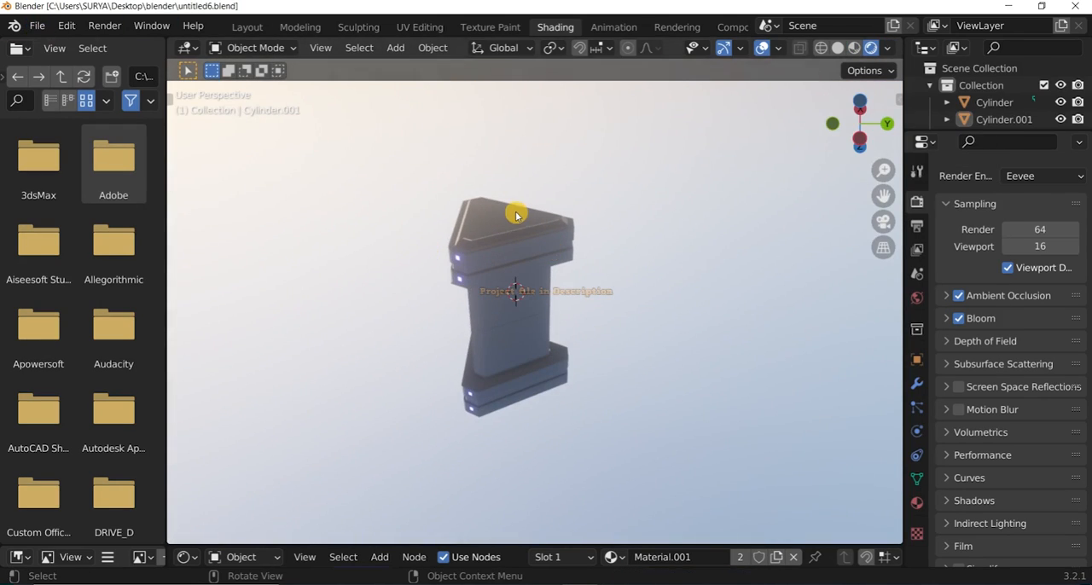